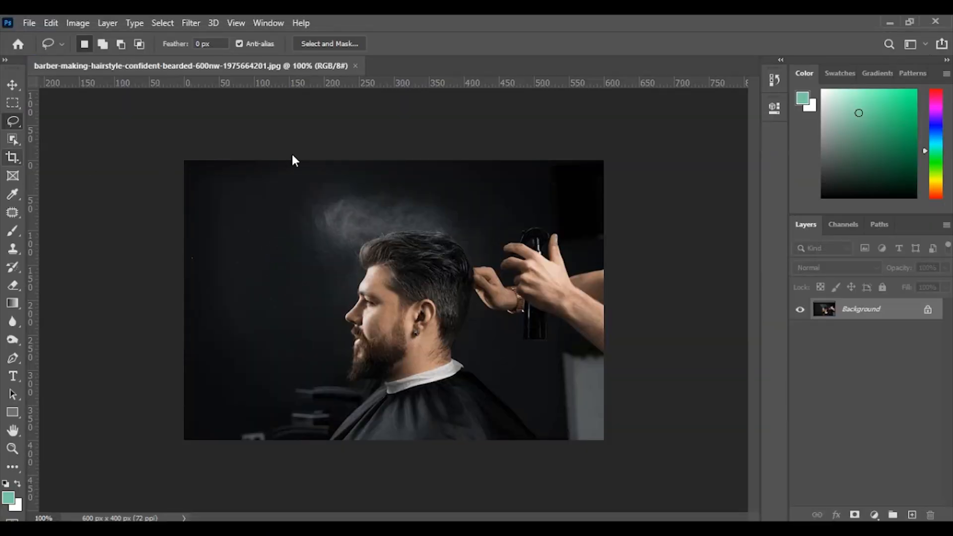
Step: Set the Crop tool's aspect ratio to 1 : 1
key("c")
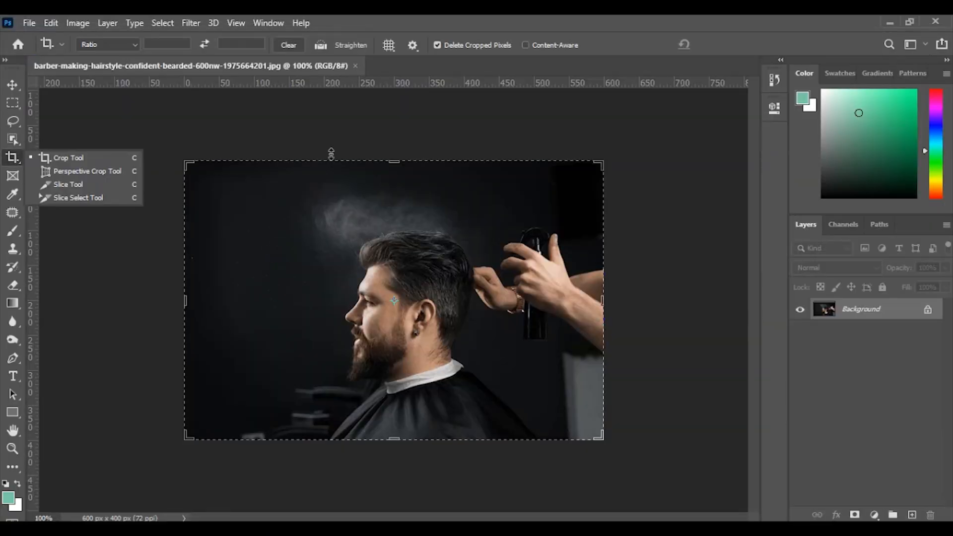
left_click(182, 43)
type("1")
key("Tab")
type("1")
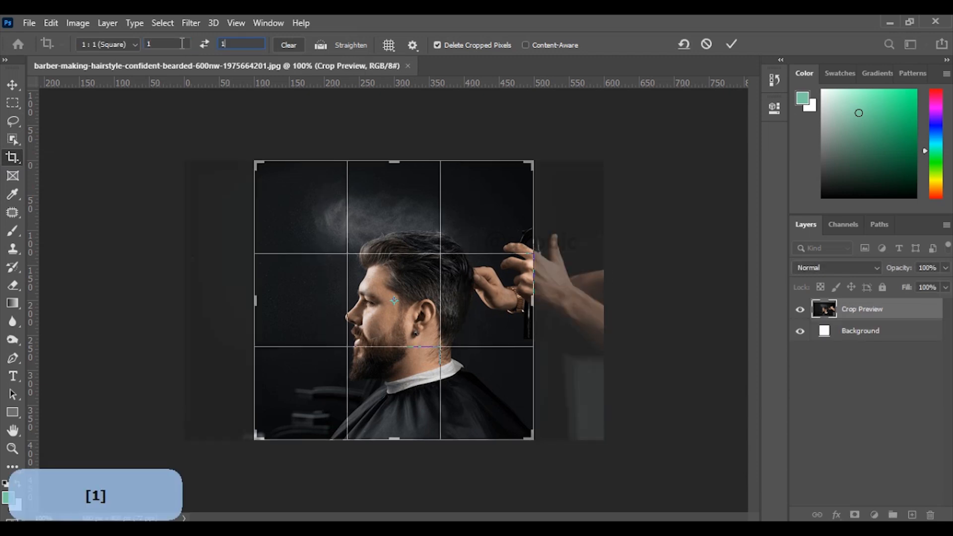
Step: Enlarge the square crop past the photo's upper, lower and left edges to about 576 × 576 px and apply it
left_click_drag(255, 163, 216, 129)
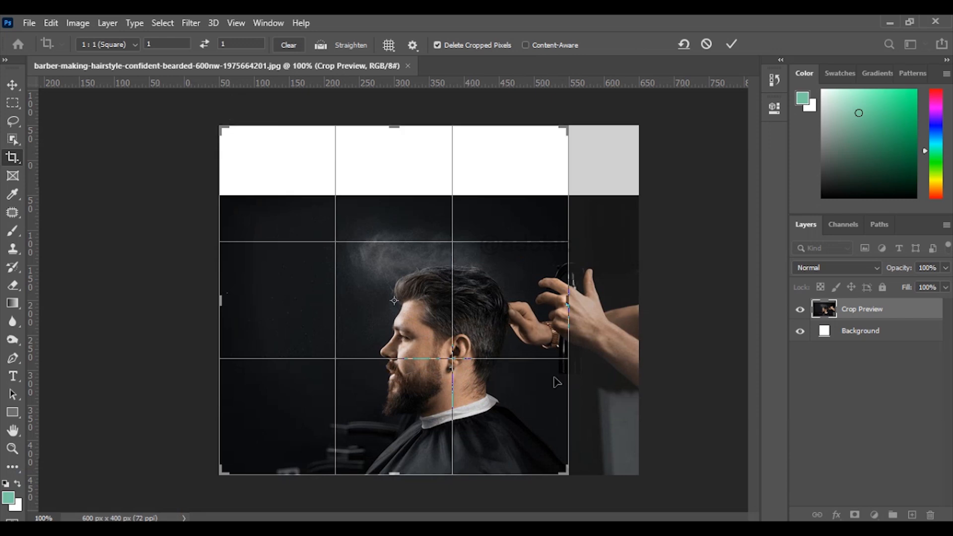
left_click_drag(568, 472, 588, 481)
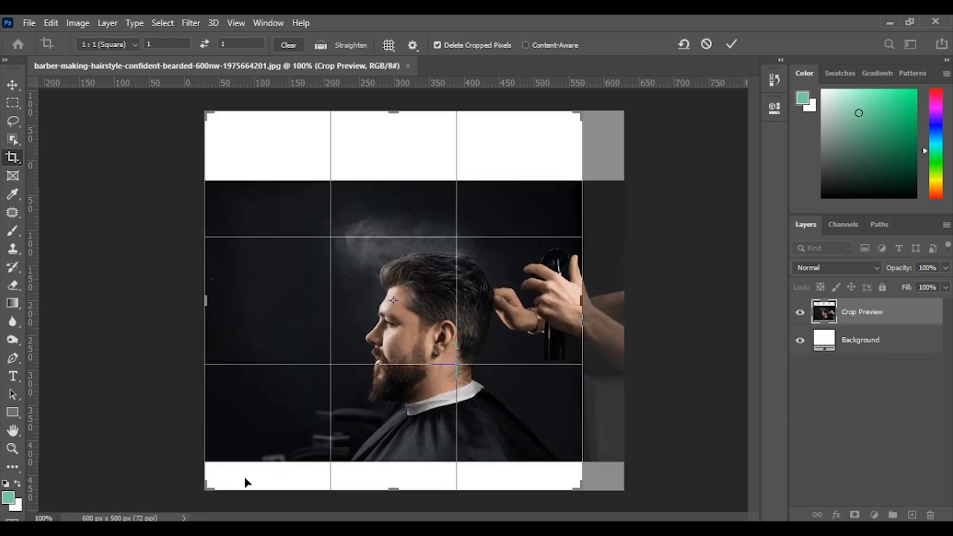
left_click_drag(208, 490, 195, 501)
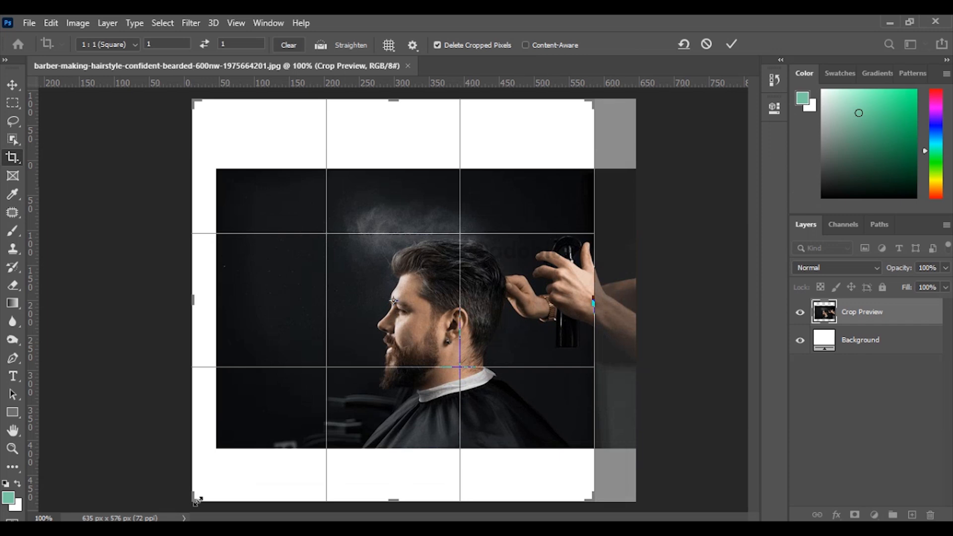
key("Return")
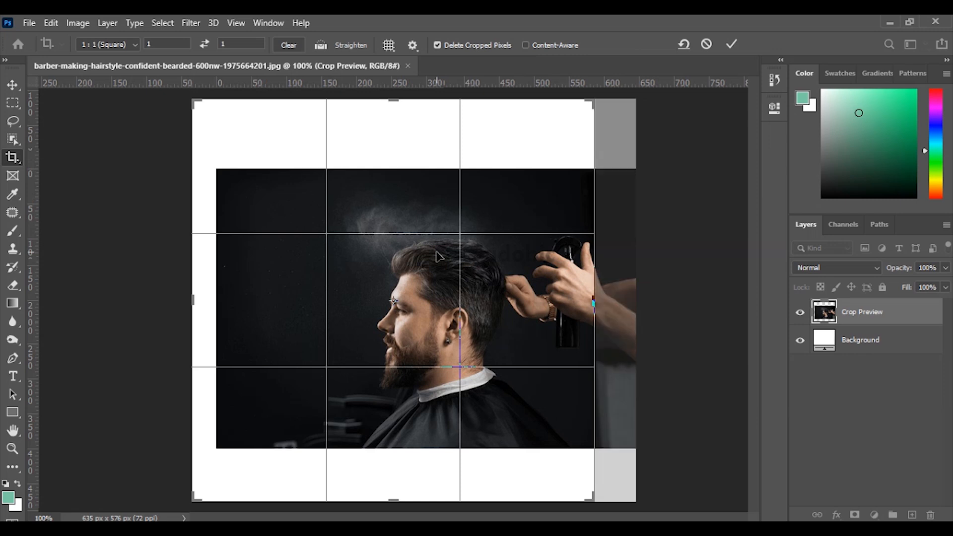
double_click(441, 257)
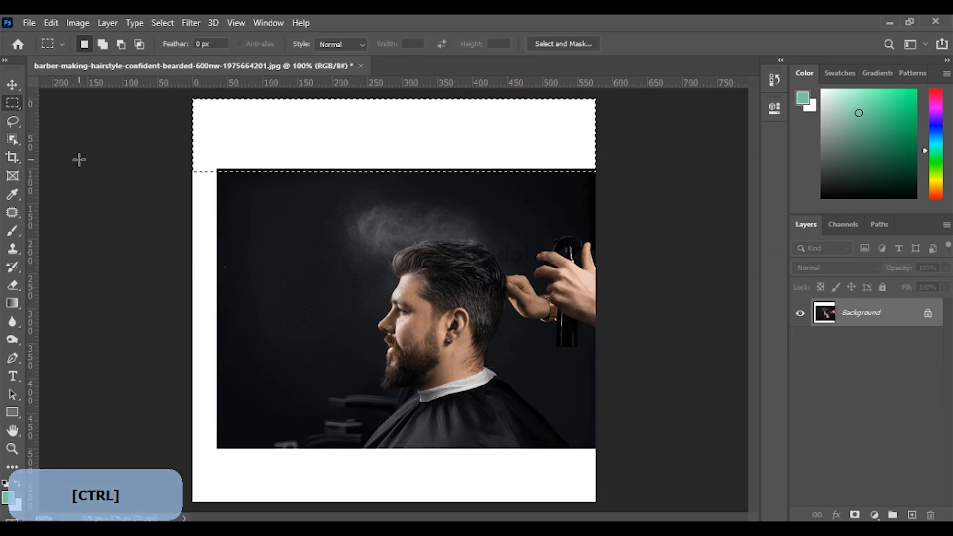
Step: Select the white strip below the photo with a rectangular marquee, fill it with Content-Aware, and deselect
key("ctrl+d")
left_click_drag(186, 505, 614, 447)
key("shift")
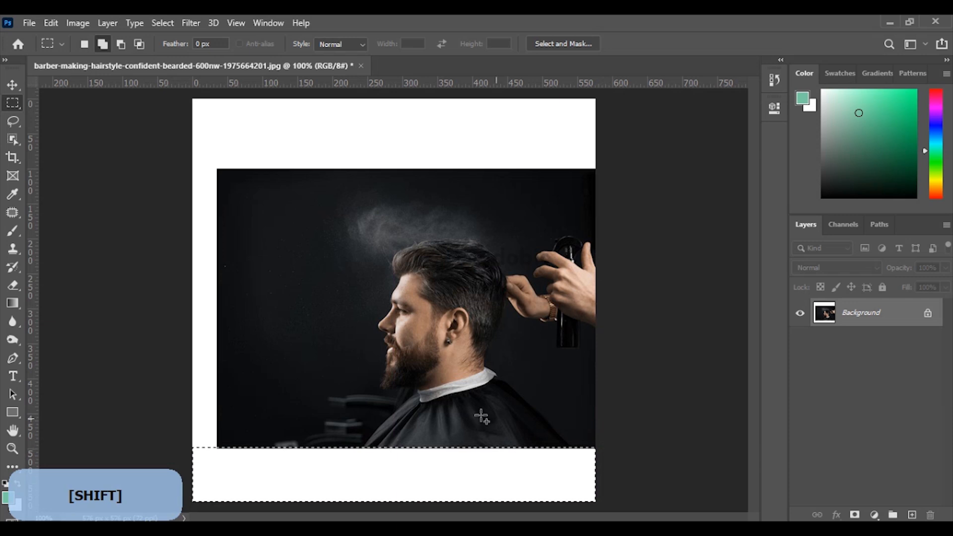
right_click(336, 459)
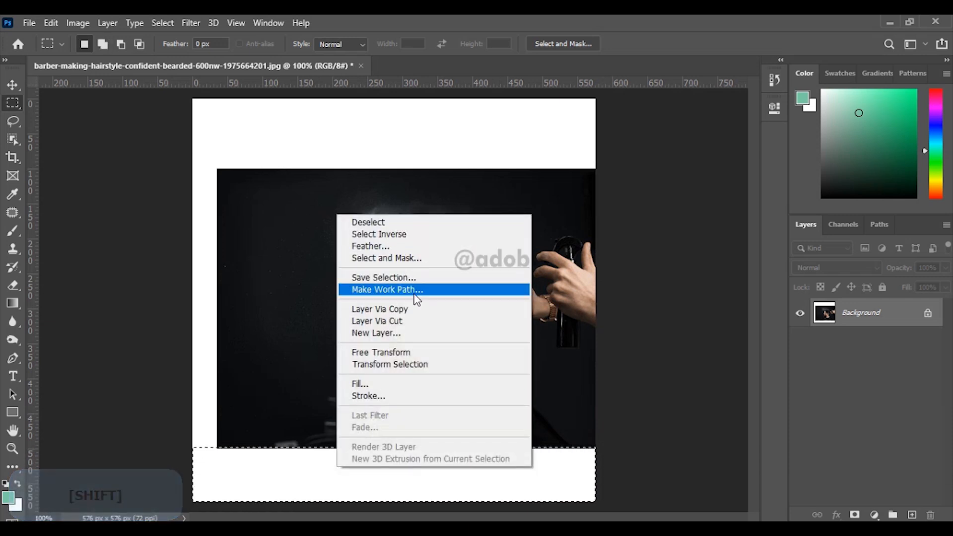
left_click(425, 384)
left_click(505, 135)
left_click(506, 139)
left_click(576, 138)
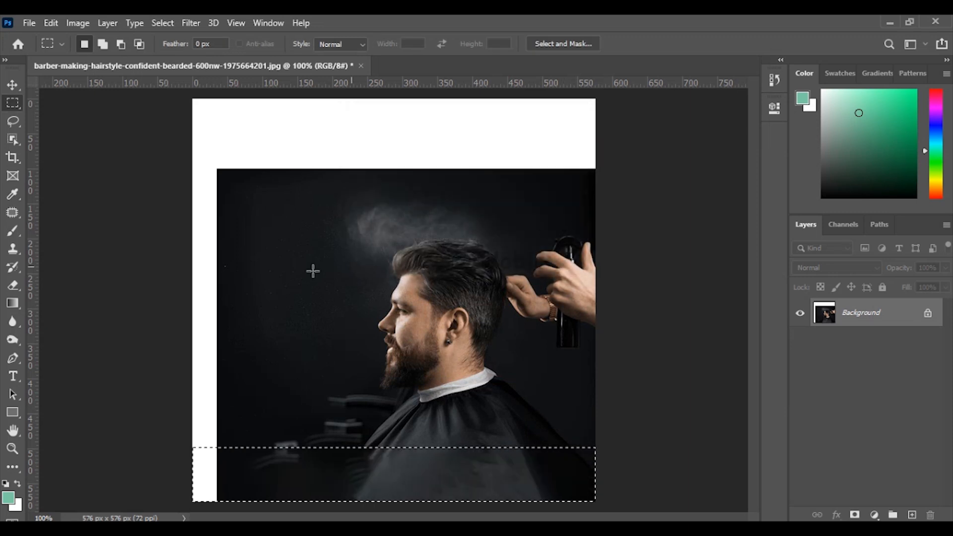
left_click(124, 278)
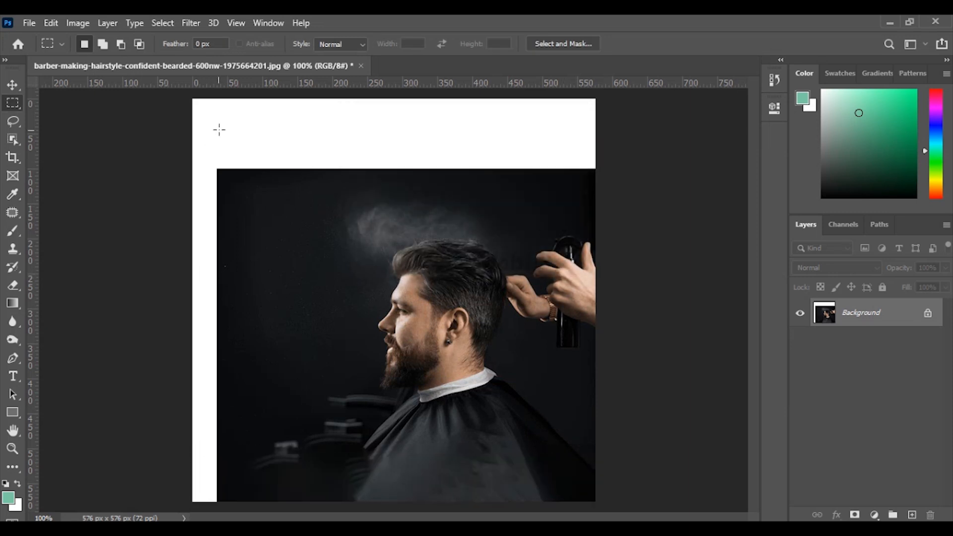
Step: Select the white strips above and left of the photo together, fill them with Content-Aware, and deselect
left_click_drag(172, 102, 652, 171)
left_click_drag(193, 153, 222, 515)
right_click(269, 141)
left_click(331, 310)
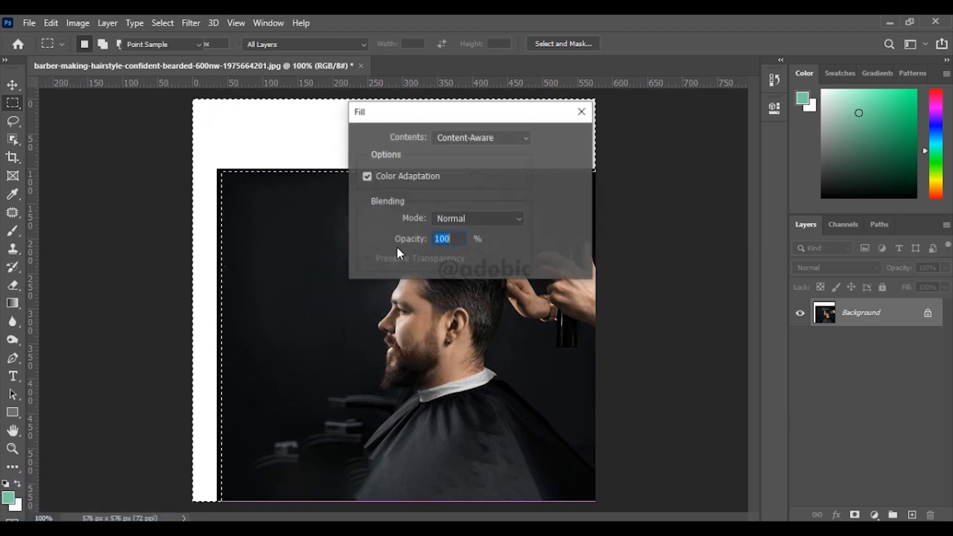
left_click(560, 139)
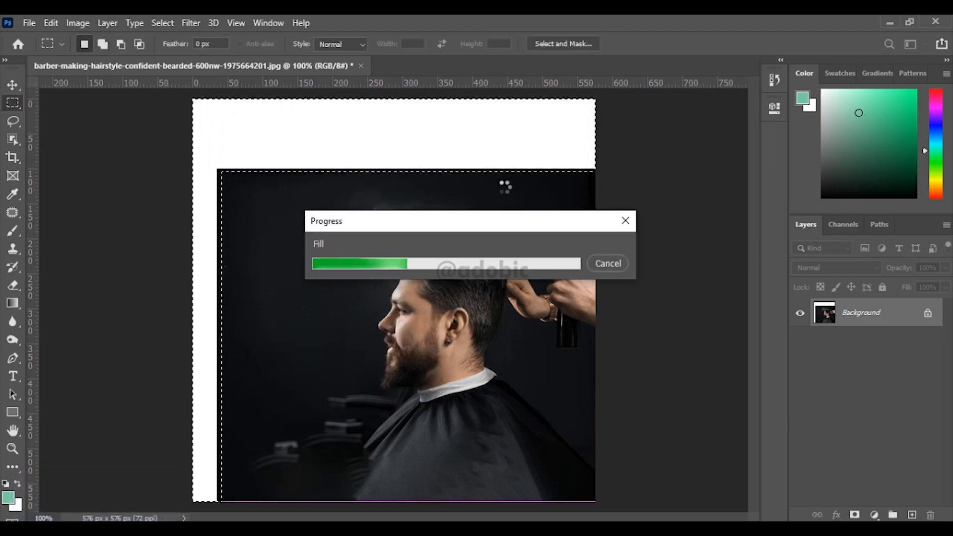
key("ctrl+d")
Step: Lasso the blurred chair left of the cape and patch it with clean dark background from above it
key("s")
left_click(15, 121)
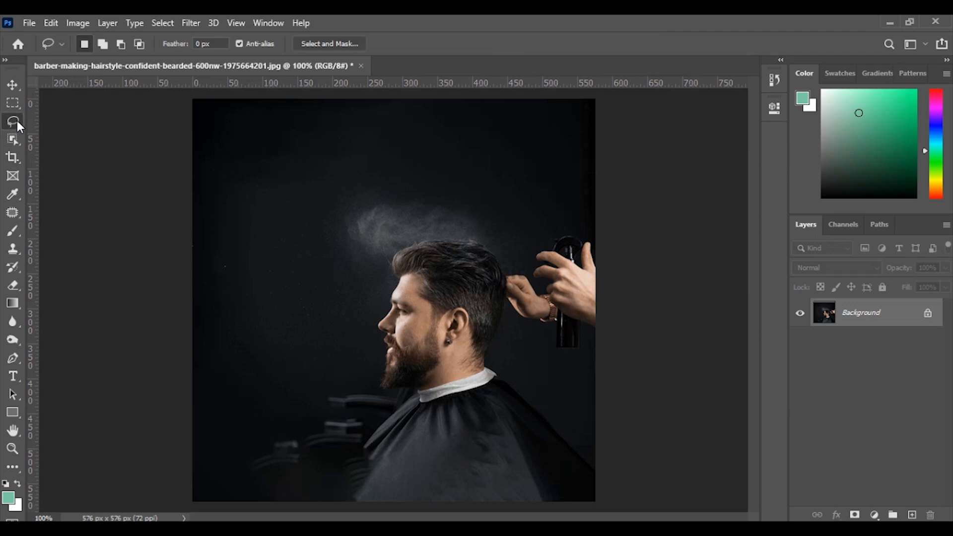
key("ctrl")
key("ctrl+z")
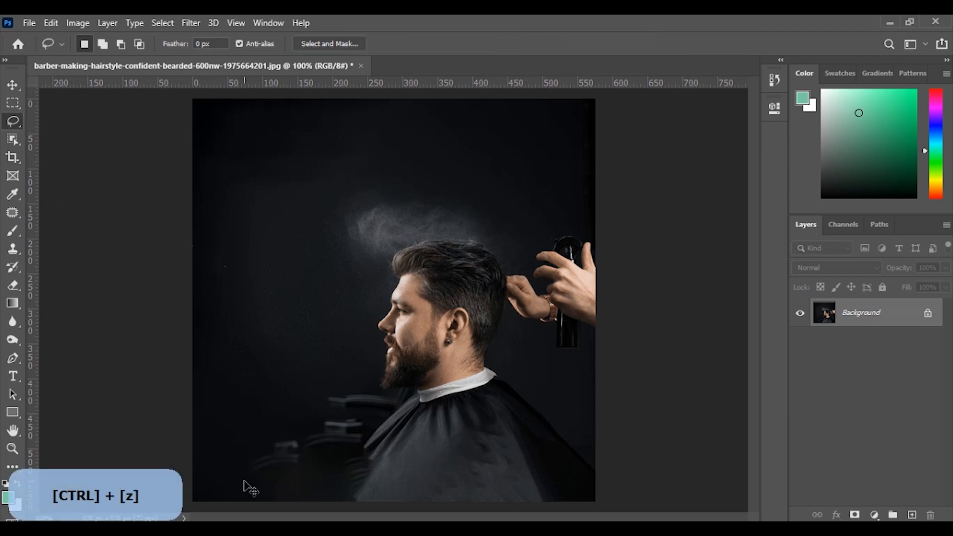
mouse_move(232, 477)
left_mouse_down()
mouse_move(252, 440)
mouse_move(362, 418)
left_mouse_up()
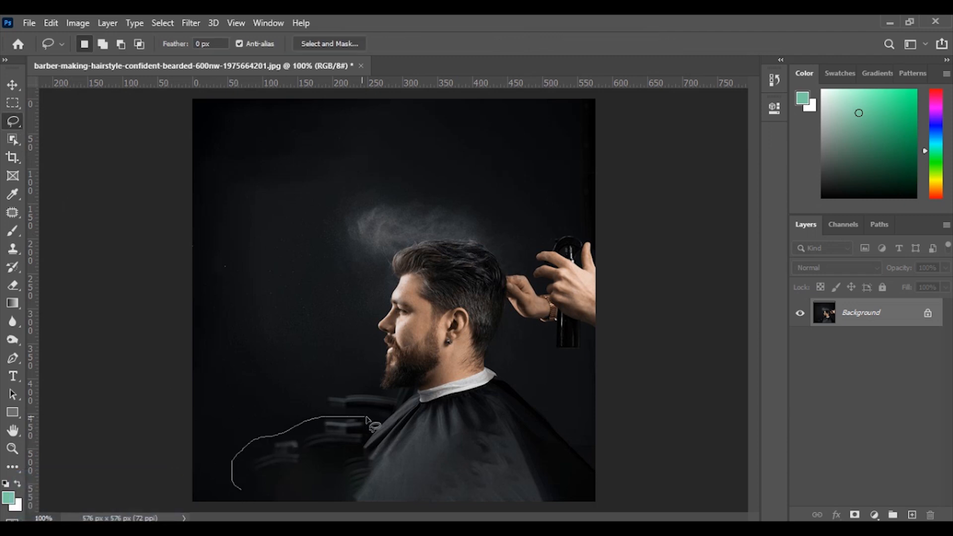
mouse_move(369, 469)
left_mouse_down()
mouse_move(349, 493)
mouse_move(212, 498)
left_mouse_up()
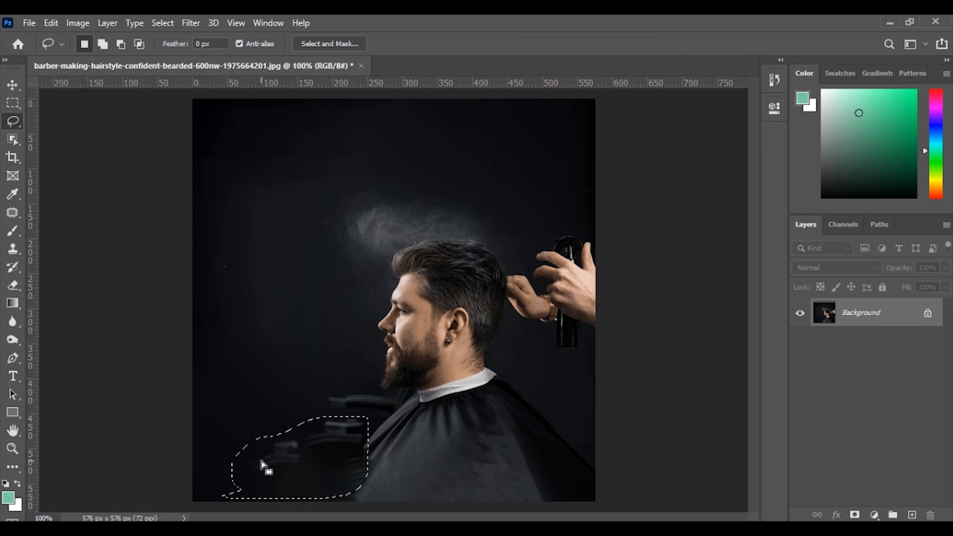
left_click(13, 212)
left_click_drag(313, 479, 301, 368)
key("ctrl+d")
Step: Patch out the remaining chair pieces between the beard and the cape's left edge with plain dark background
key("ctrl+space")
left_click(347, 410, "ctrl")
left_click(346, 410, "ctrl")
key("space")
left_click_drag(362, 415, 403, 350)
mouse_move(451, 298)
left_mouse_down()
mouse_move(532, 306)
mouse_move(529, 350)
mouse_move(496, 365)
mouse_move(363, 369)
mouse_move(273, 338)
left_mouse_up()
left_click_drag(431, 355, 272, 263)
left_click(322, 235)
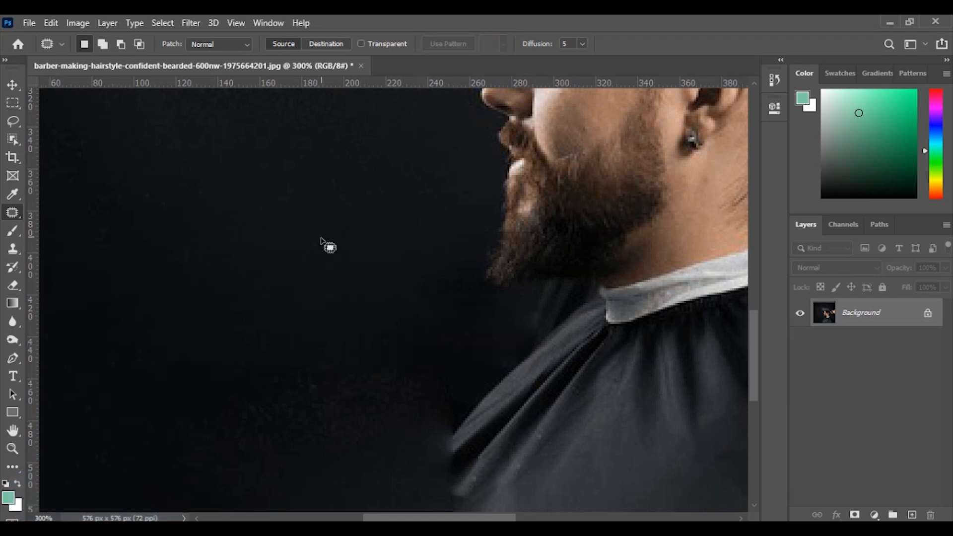
Step: Set the Clone Stamp's opacity and flow to 100%
scroll(362, 416, "down", 2)
key("space")
left_click_drag(387, 420, 409, 278)
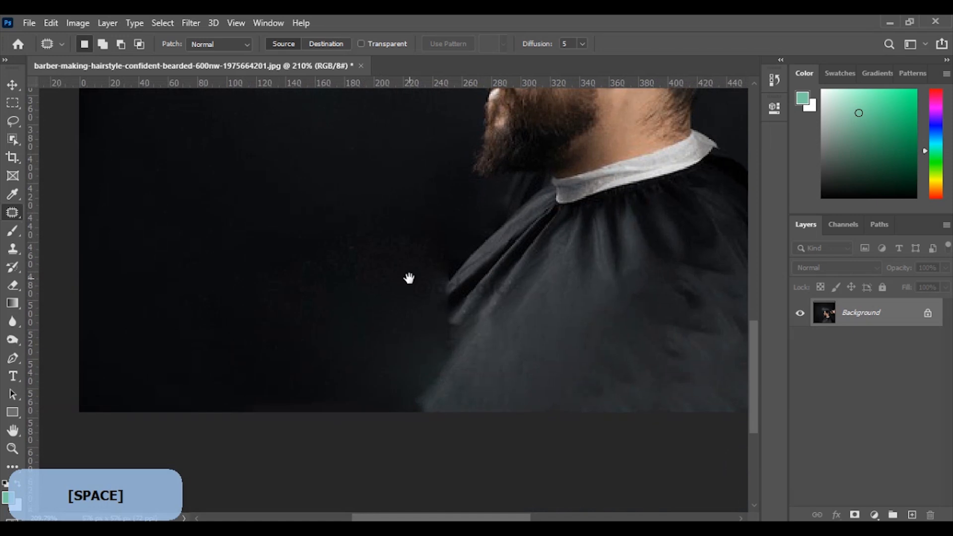
key("s")
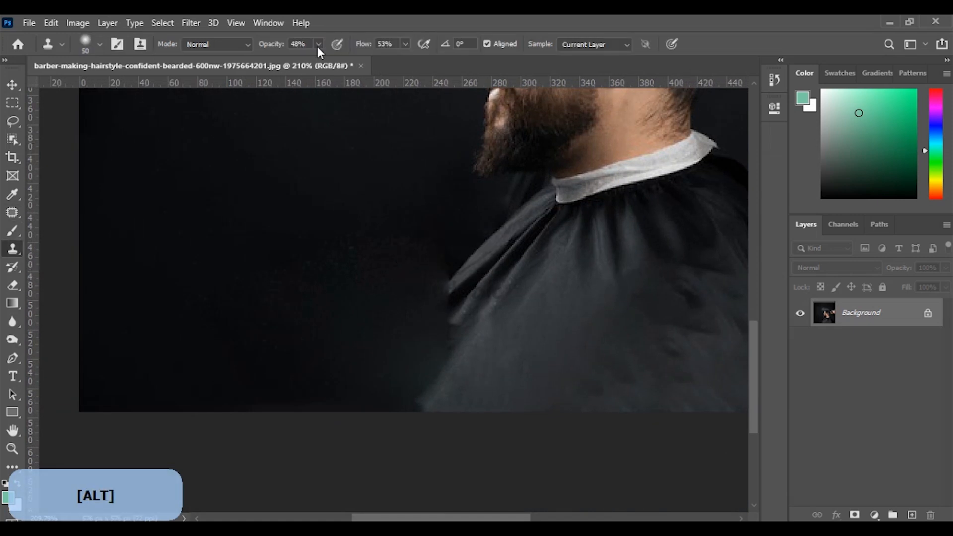
left_click_drag(344, 55, 437, 58)
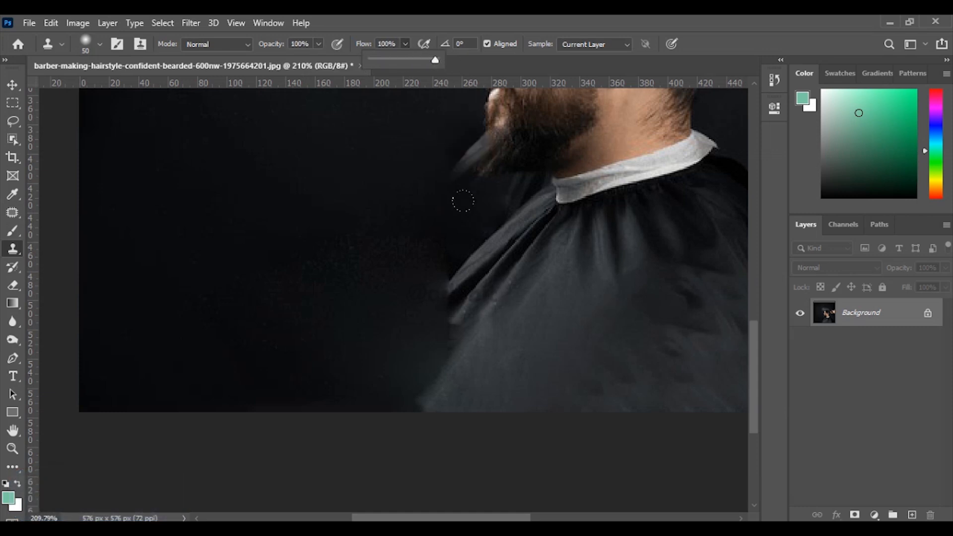
Step: Clone the cape's left edge diagonally down to the image's lower border so the fold continues cleanly
left_click(462, 270, "alt")
left_click_drag(414, 277, 422, 278)
left_click_drag(436, 344, 415, 329)
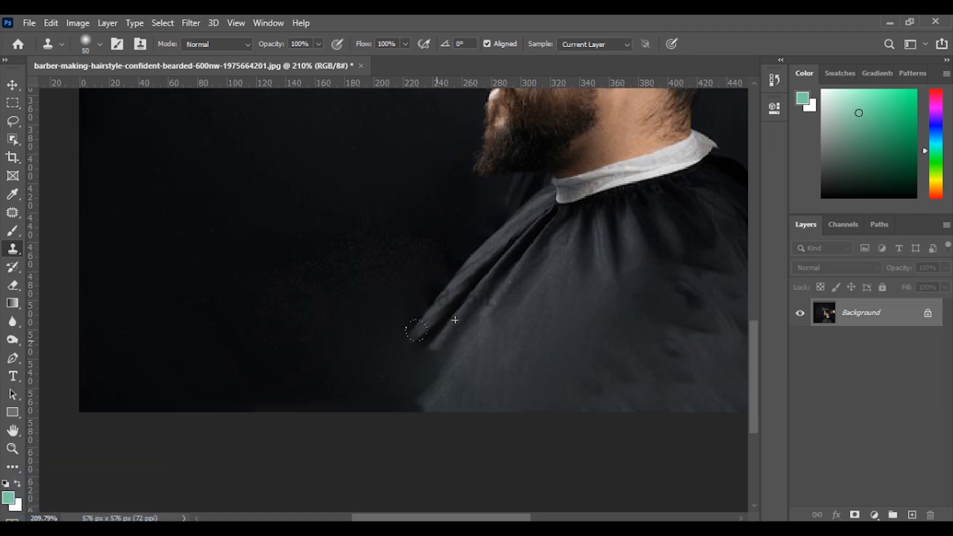
mouse_move(401, 371)
left_mouse_down()
mouse_move(425, 311)
mouse_move(367, 390)
left_mouse_up()
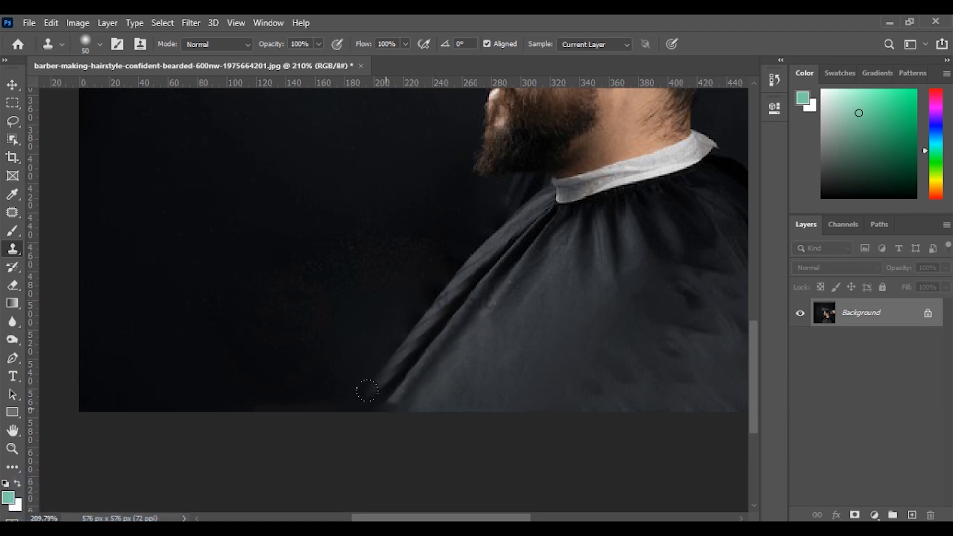
scroll(456, 398, "down", 3)
scroll(442, 270, "up", 3)
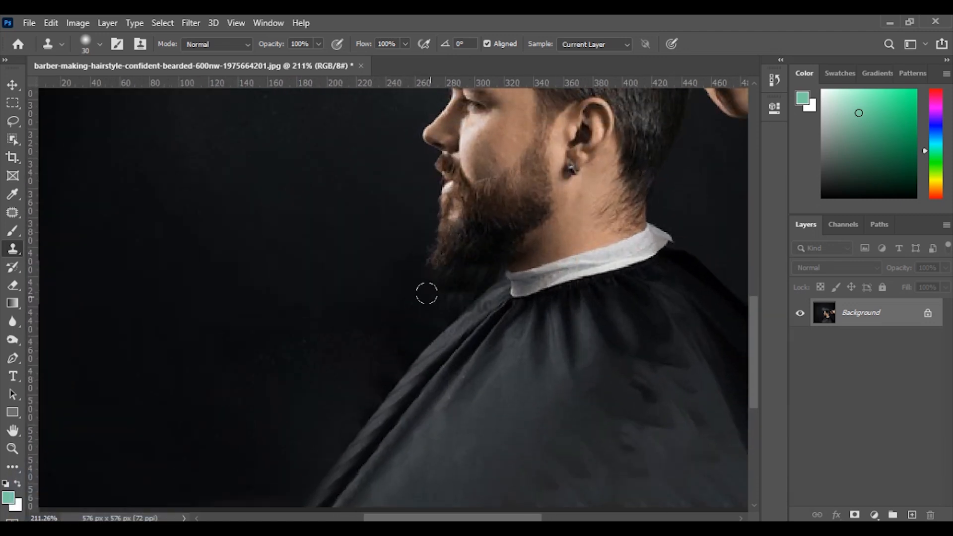
scroll(447, 323, "down", 2)
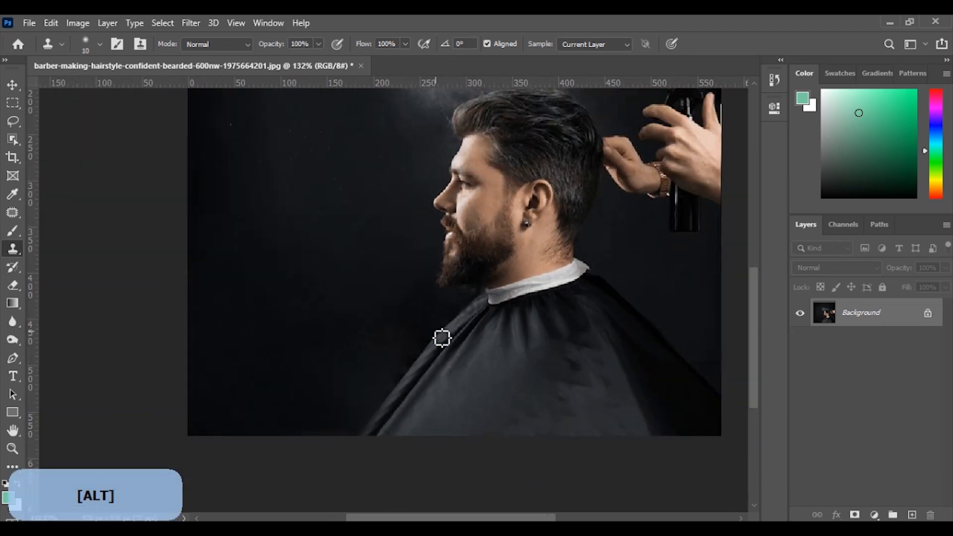
key("ctrl+0")
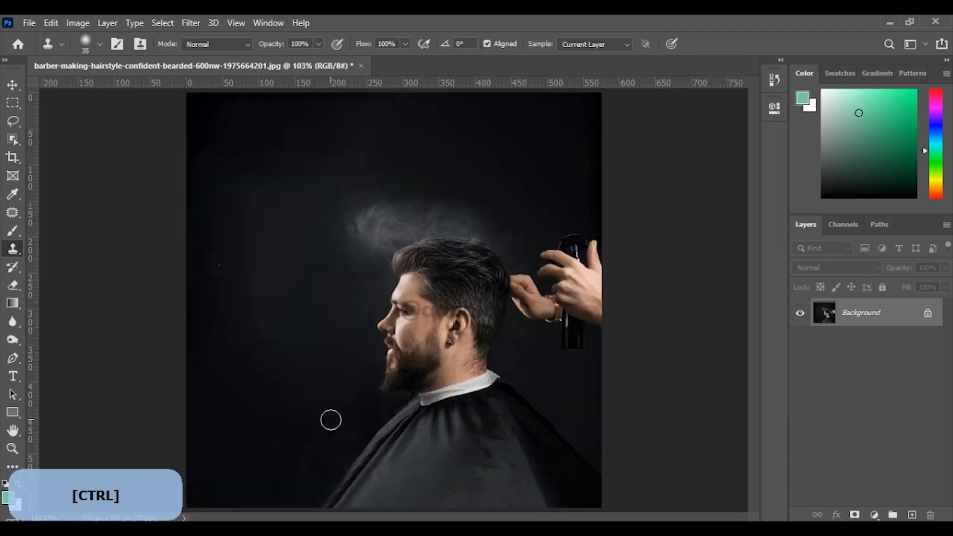
Step: Duplicate the Background layer as Background copy
right_click(834, 323)
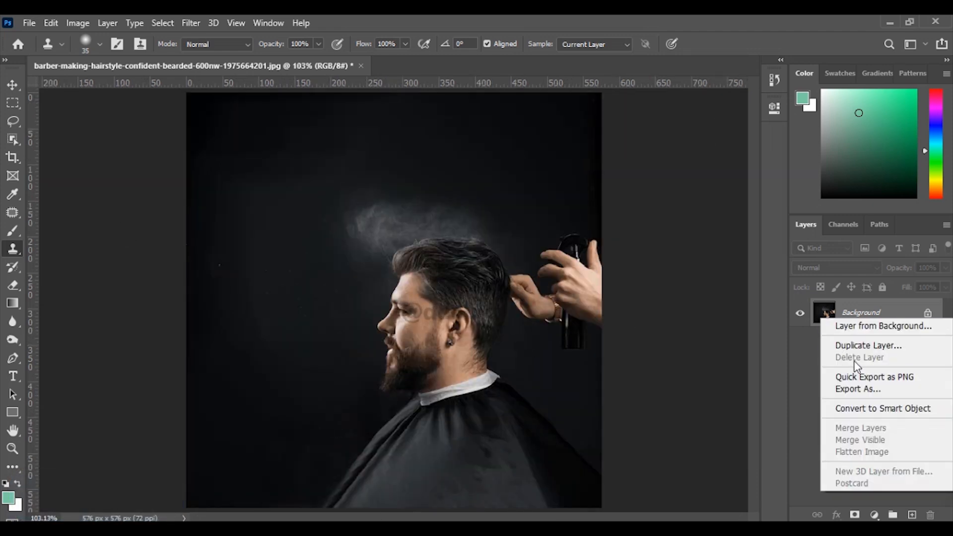
left_click(880, 347)
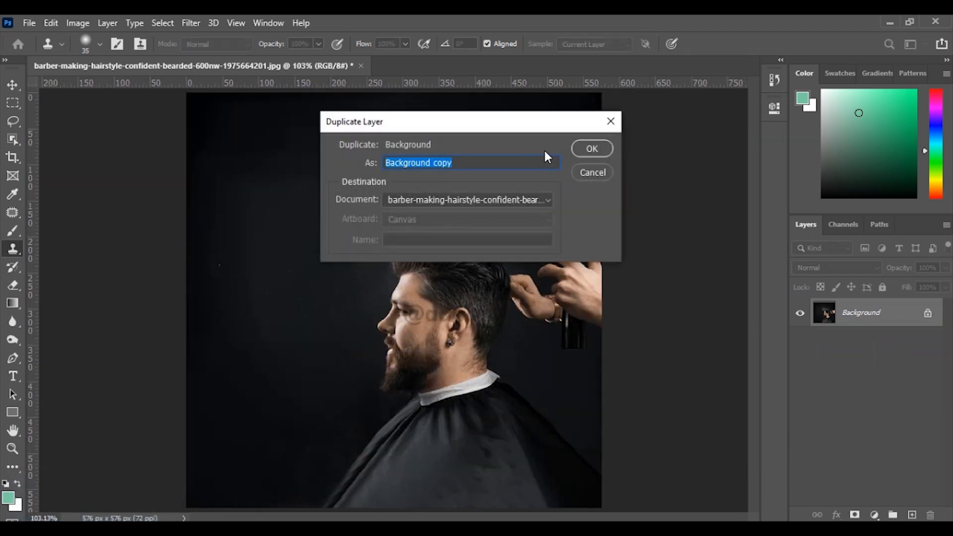
left_click(591, 148)
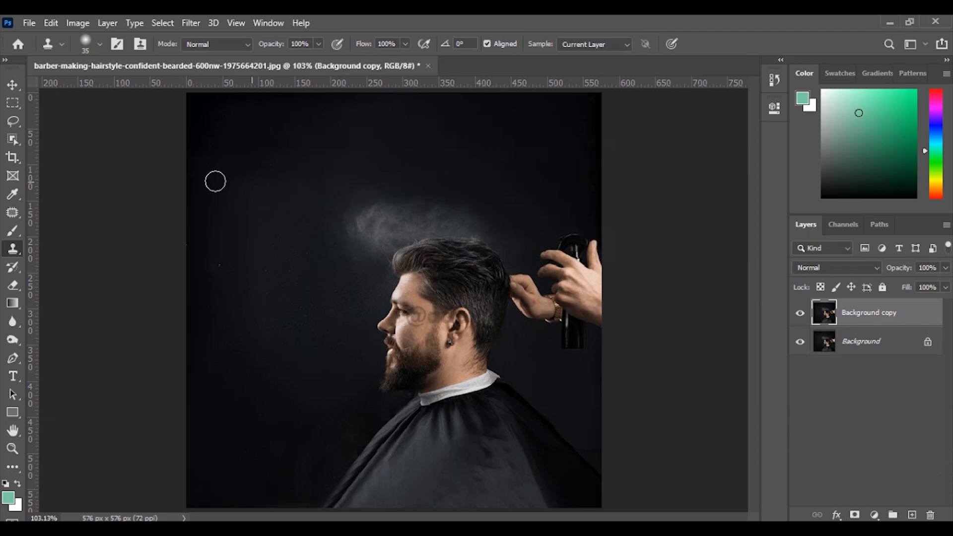
Step: Select the man's head with the Object Selection tool and turn the selection into a layer mask on Background copy
left_click(10, 138)
left_click(52, 138)
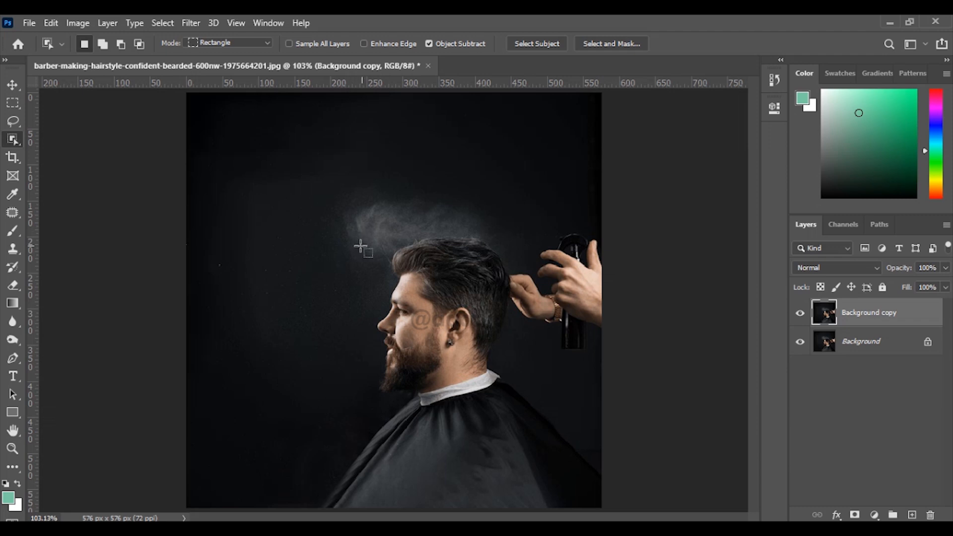
left_click_drag(359, 233, 521, 404)
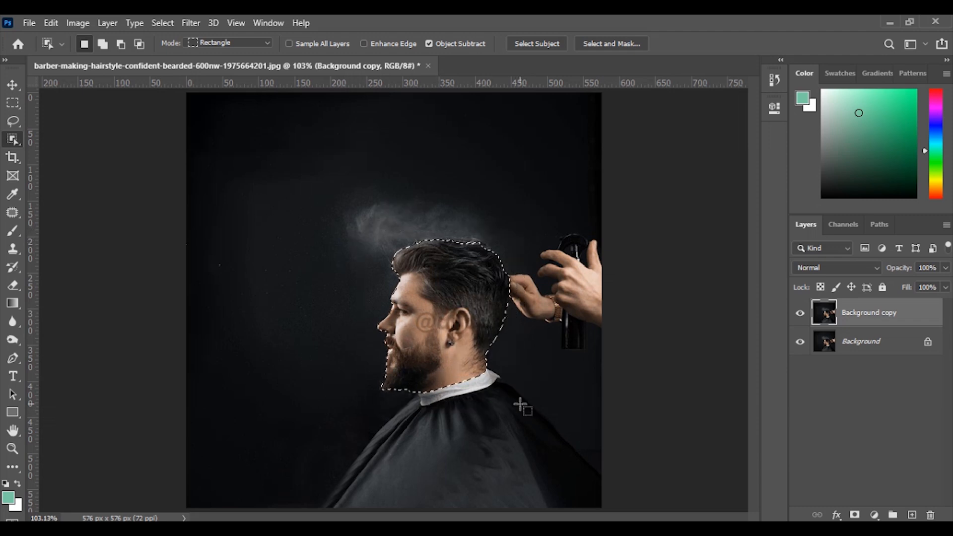
left_click(854, 516)
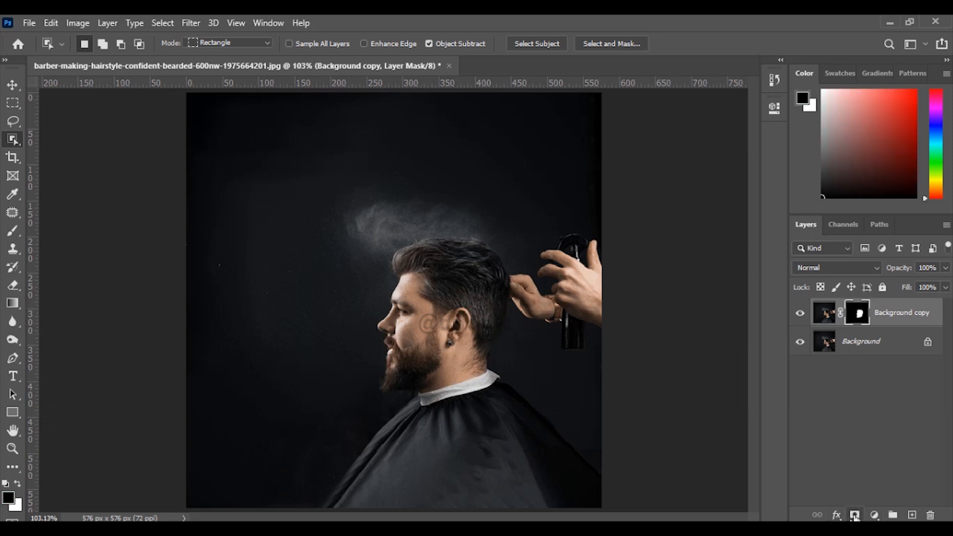
Step: Add a new layer filled with solid green and place it between Background copy and Background
left_click(910, 515)
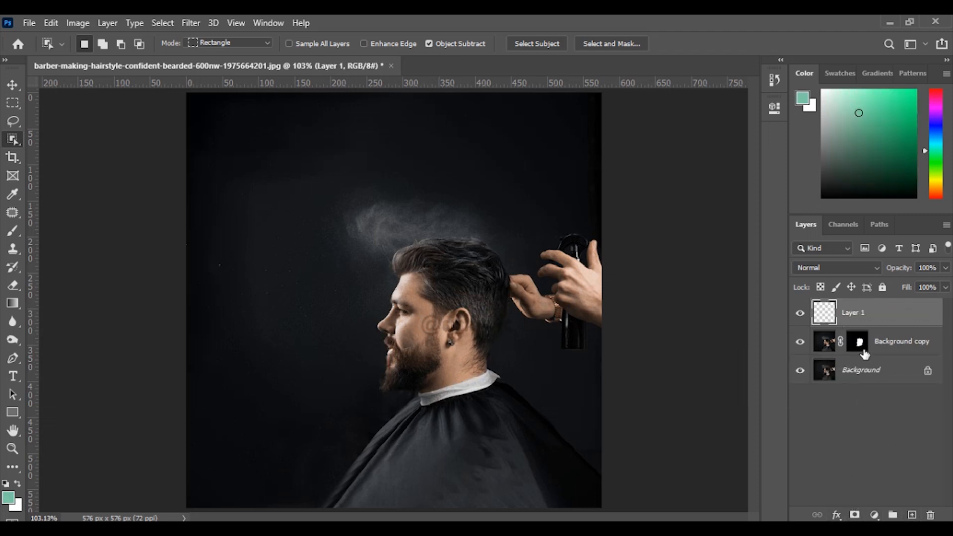
key("shift+F5")
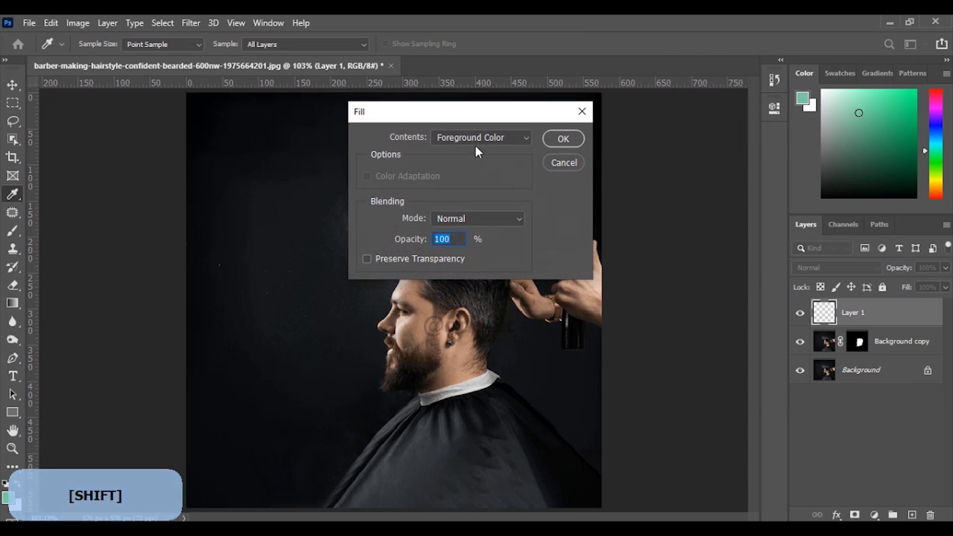
left_click(500, 133)
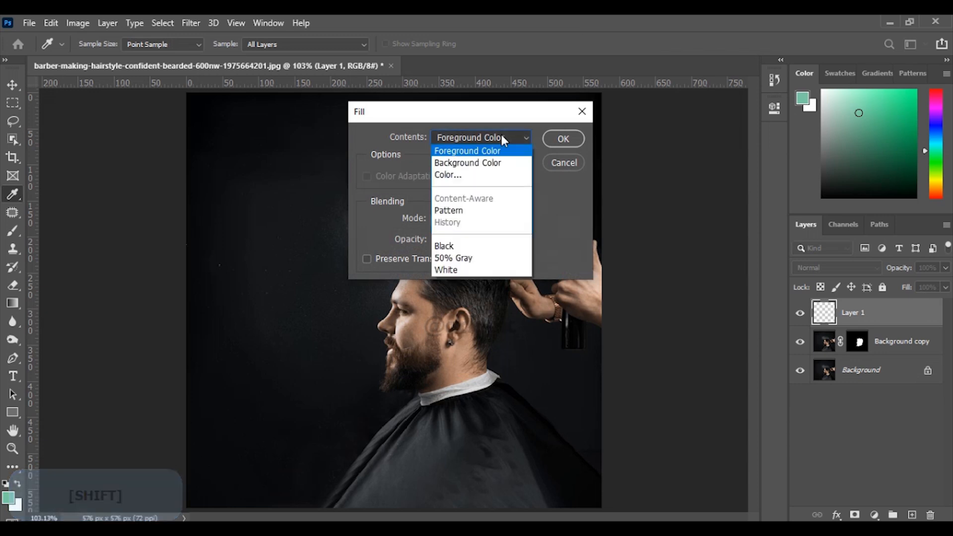
left_click(488, 175)
left_click(820, 103)
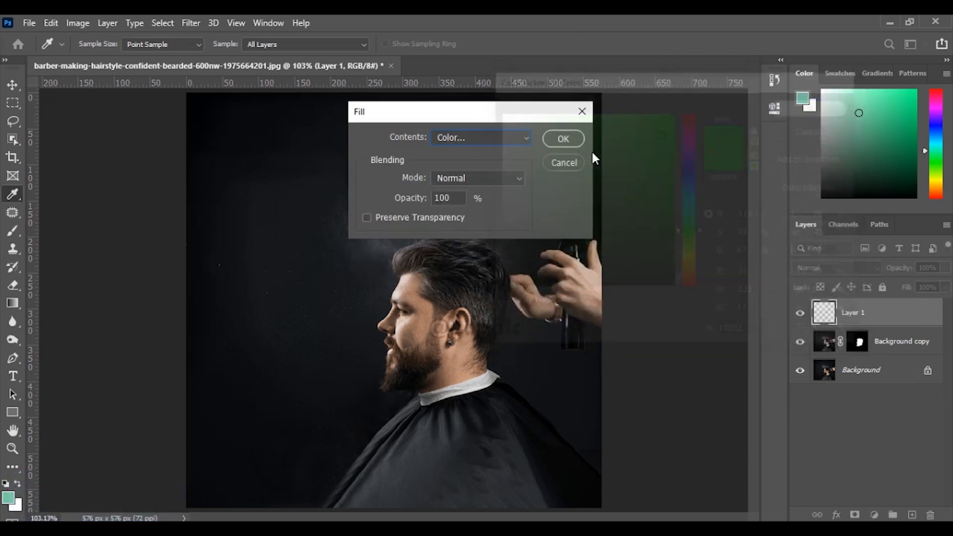
left_click(562, 140)
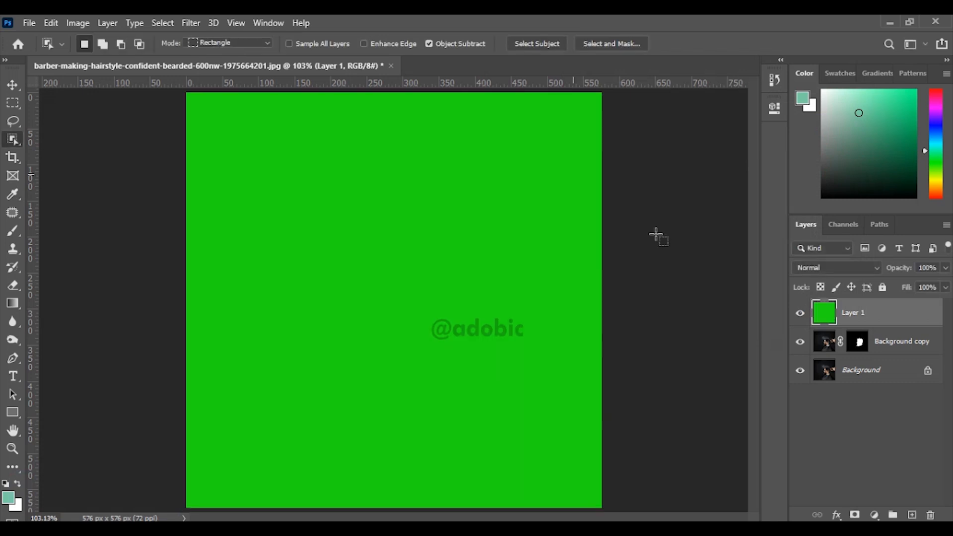
left_click_drag(837, 314, 854, 364)
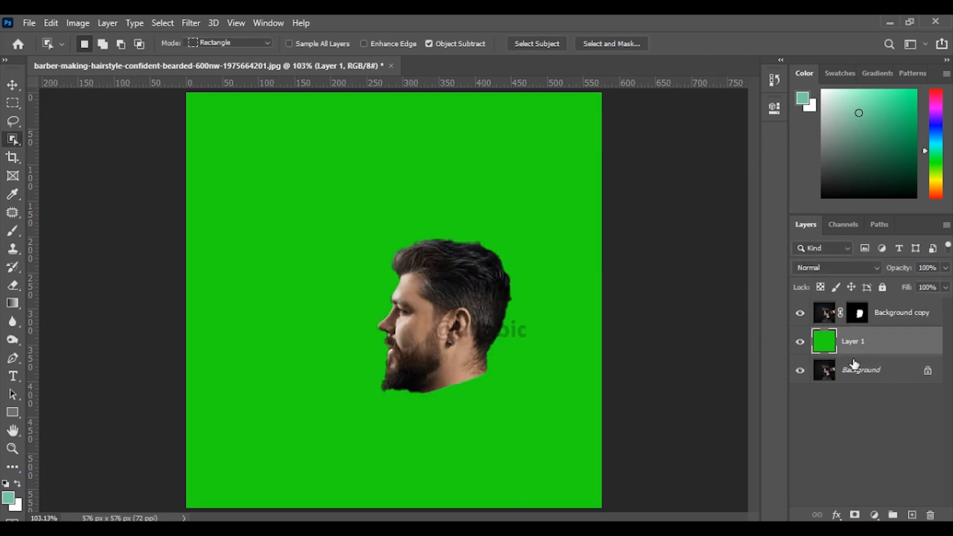
Step: Retouch the edge of Background copy's layer mask along the beard with a 6 px brush
left_click(857, 313)
left_click(383, 340, "ctrl")
left_click(402, 340, "ctrl")
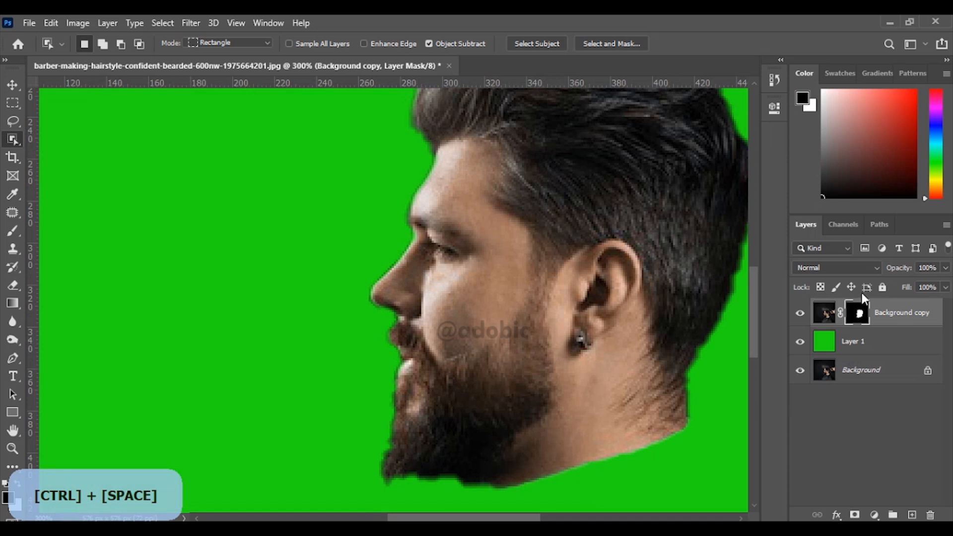
left_click(13, 232)
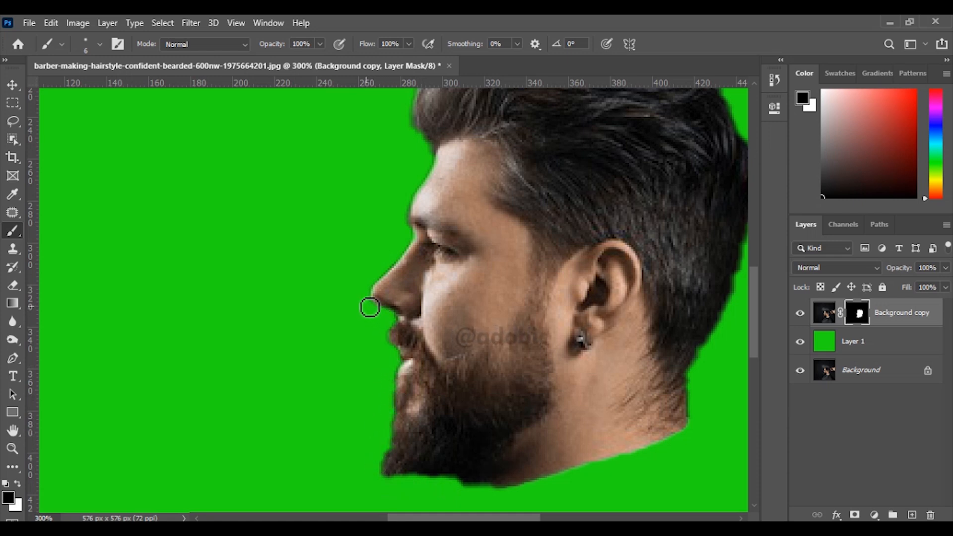
key("x")
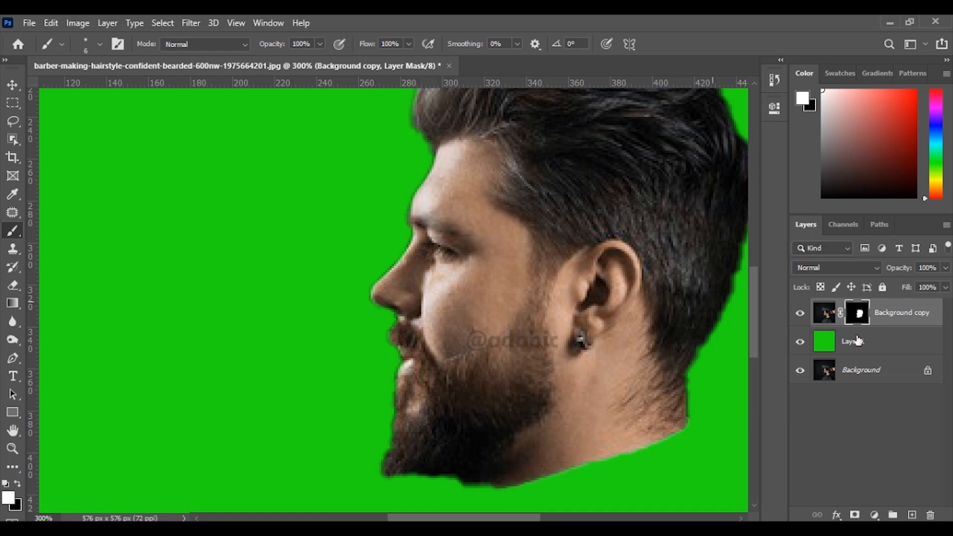
Step: Apply the layer mask on Background copy and defringe the head cutout with a width of 1 pixel
right_click(854, 316)
left_click(844, 352)
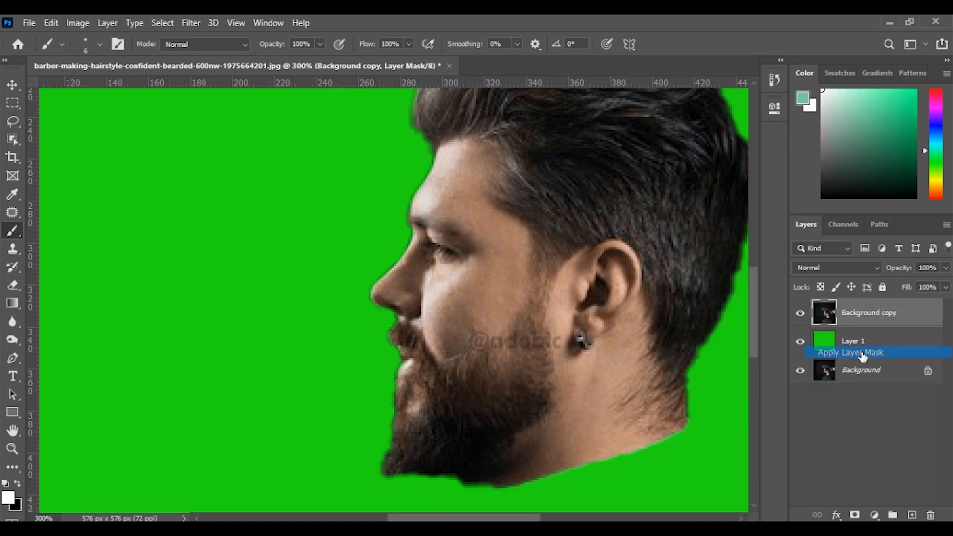
left_click(100, 24)
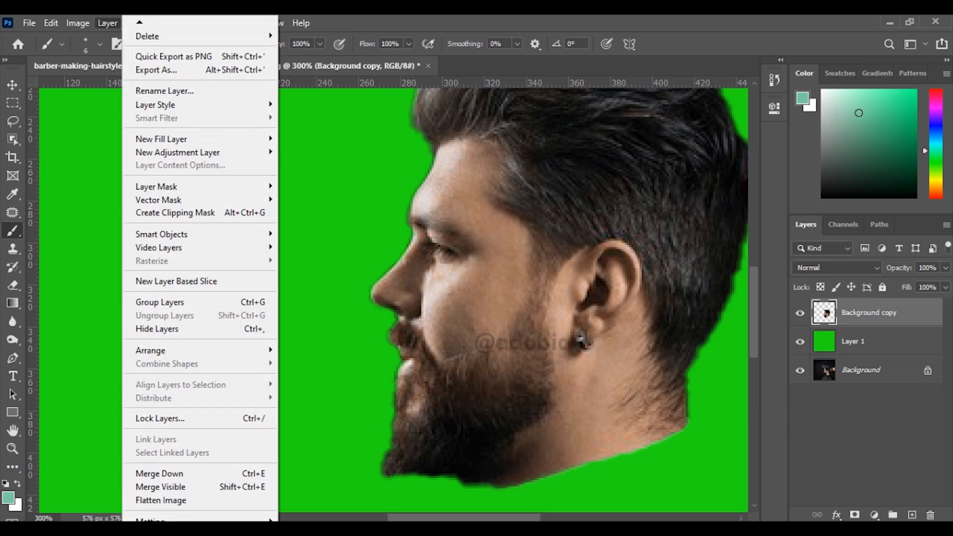
mouse_move(154, 520)
left_click(337, 495)
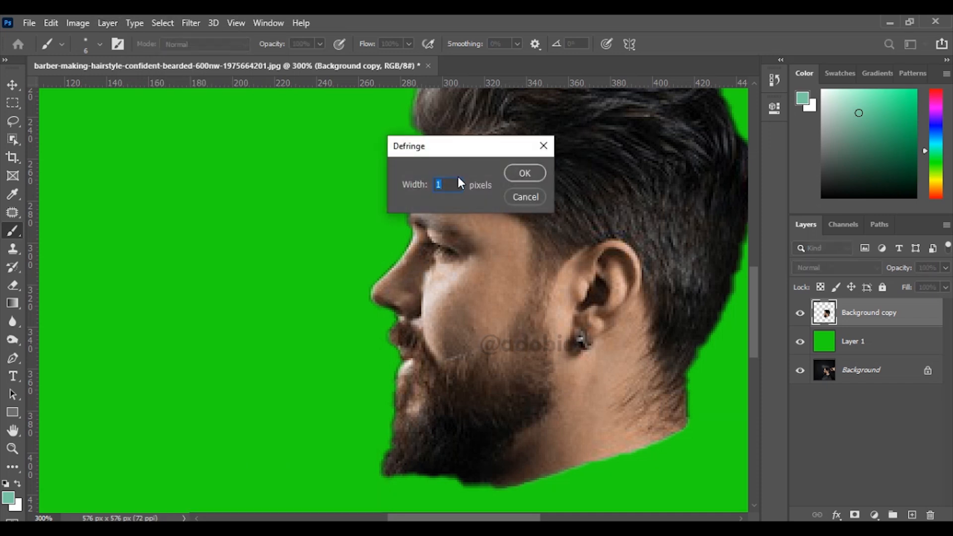
left_click(516, 174)
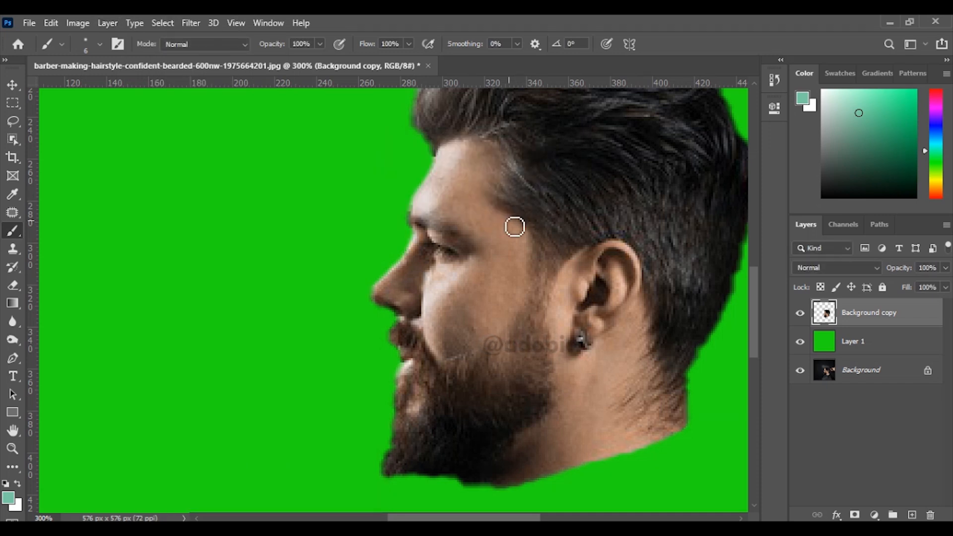
Step: Delete the green Layer 1
scroll(435, 292, "down", 7)
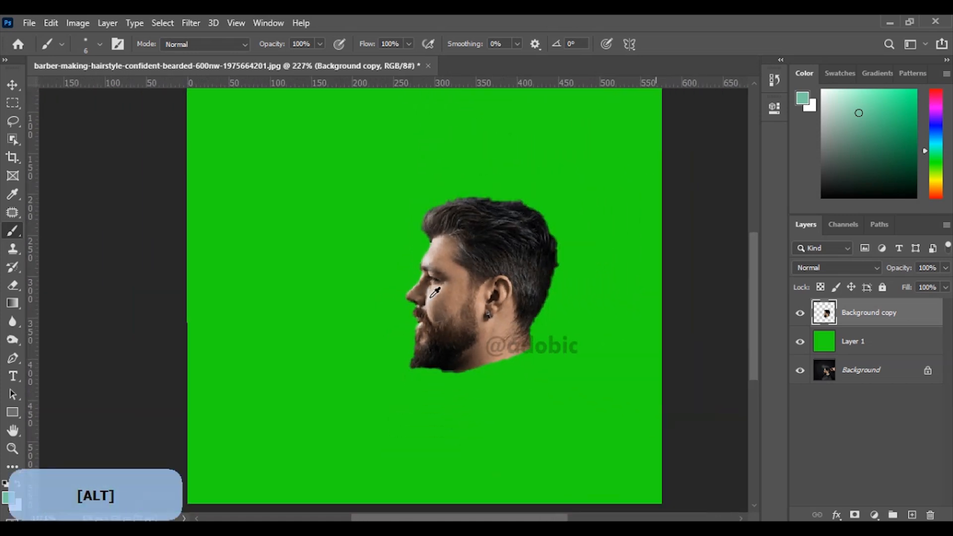
left_click(879, 343)
left_click(930, 515)
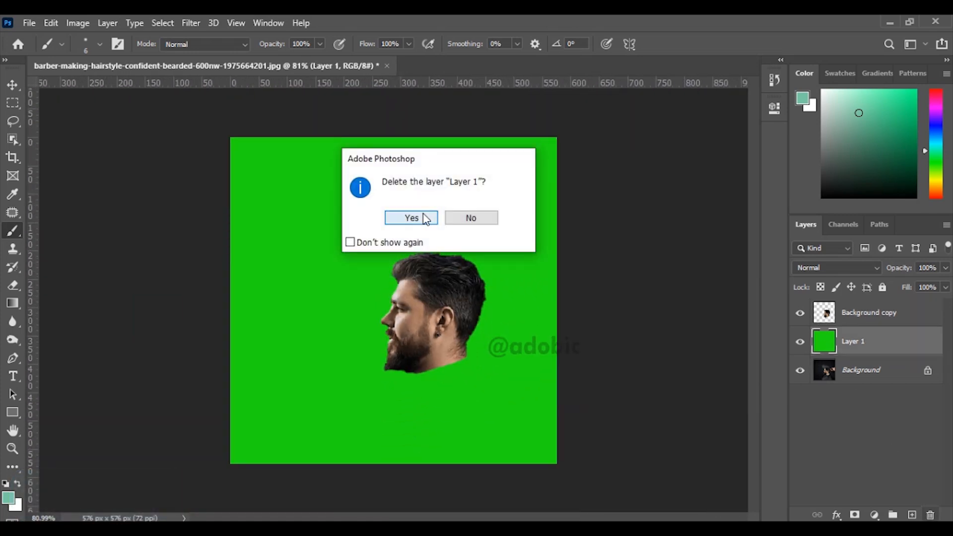
left_click(417, 217)
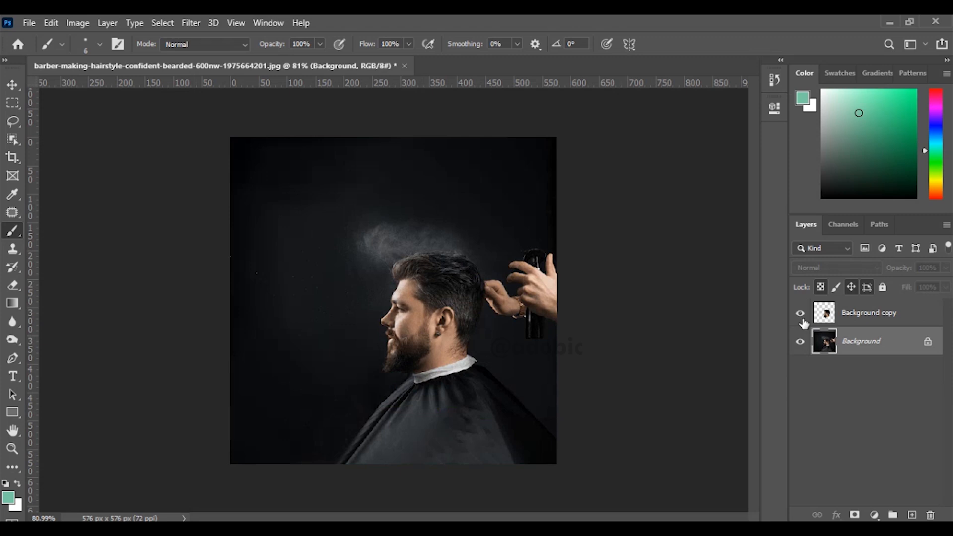
left_click(803, 342)
key("l")
Step: Save the document as Cut in Photoshop format in the SALON 3 folder, with Maximize Compatibility enabled
left_click(37, 22)
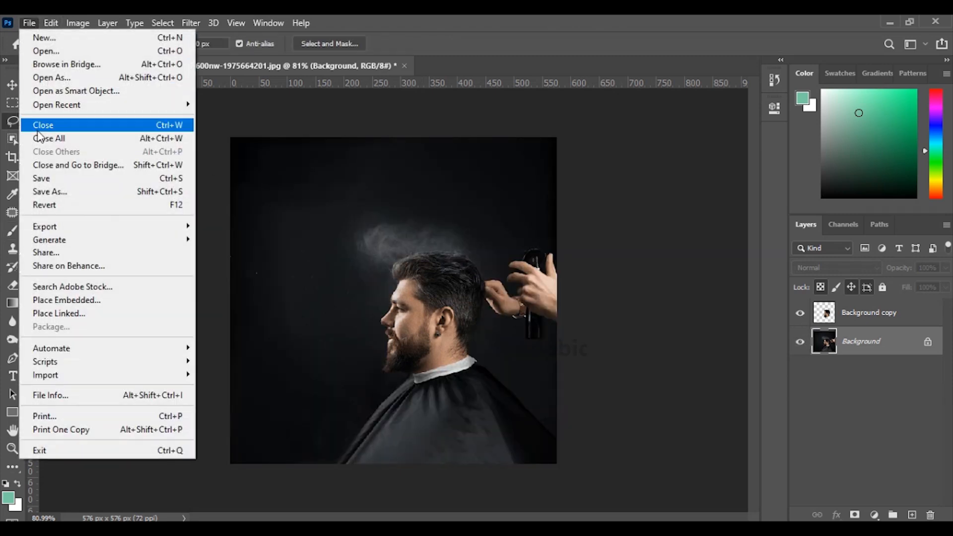
left_click(65, 187)
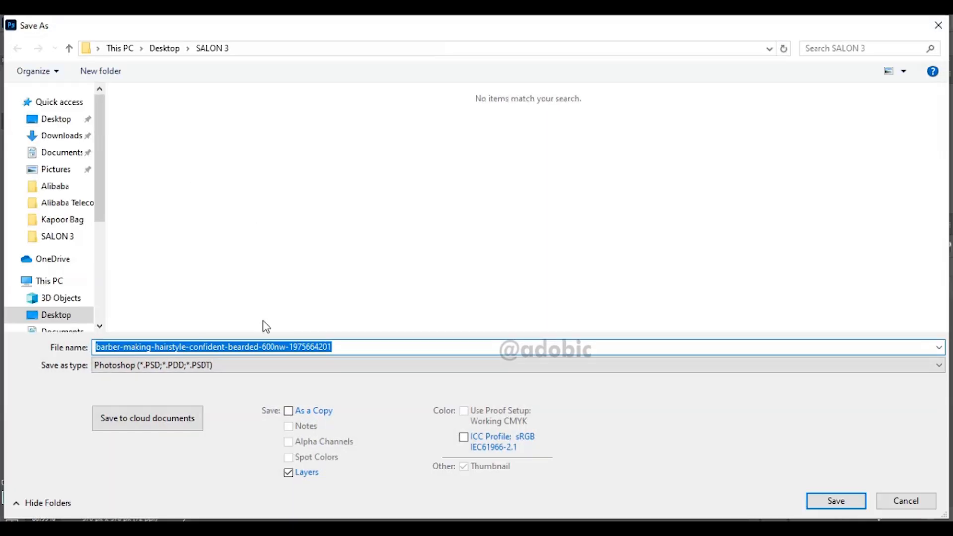
type("Cu")
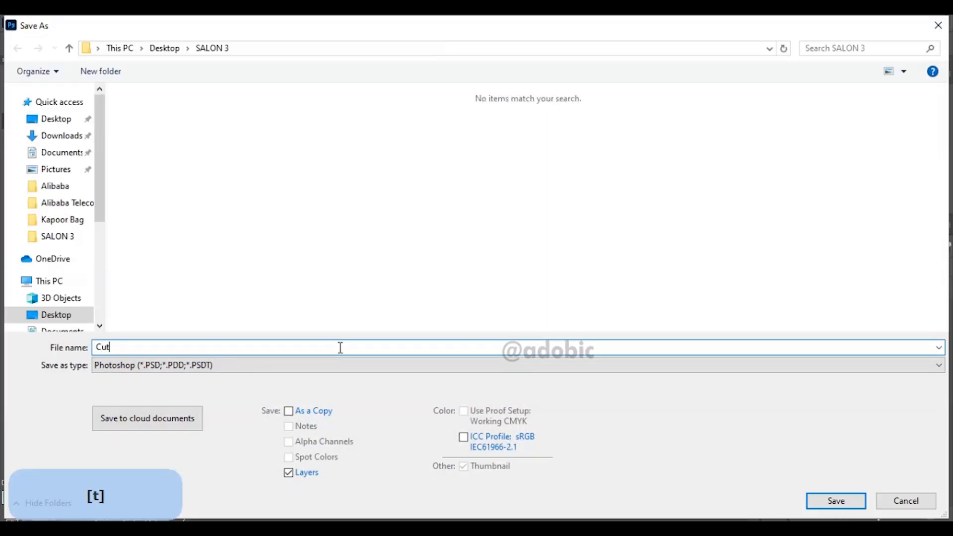
type("t")
key("Return")
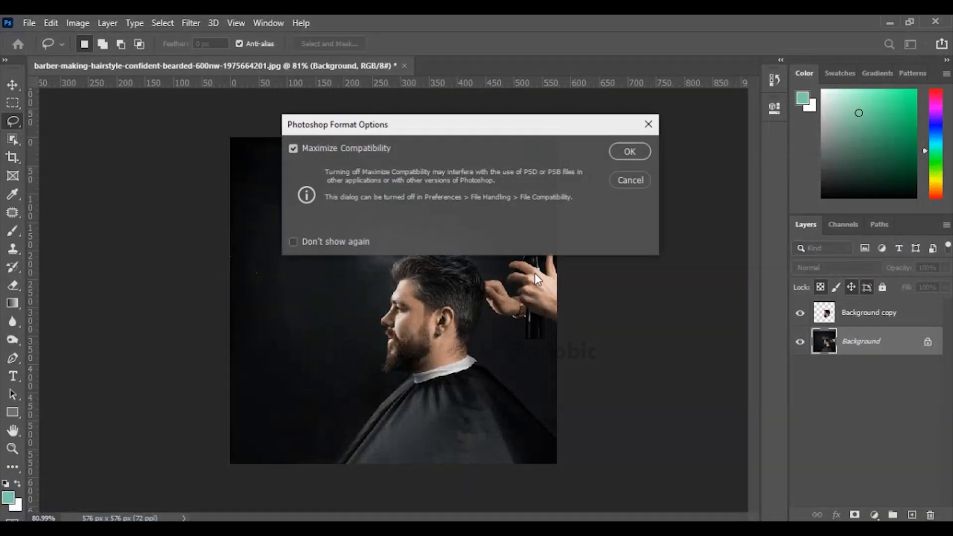
left_click(630, 152)
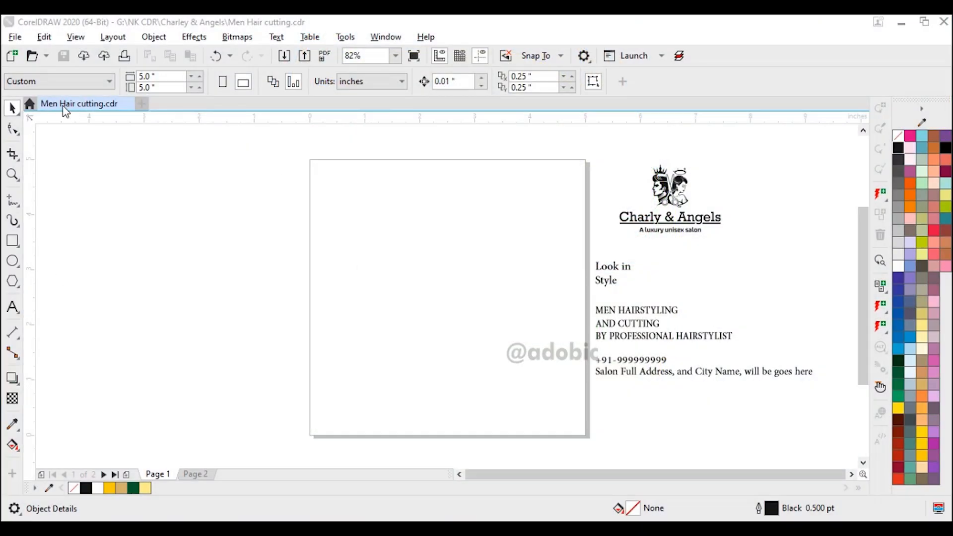
Step: In CorelDRAW's Men Hair cutting.cdr, set the page width to 5 inches and add a rectangle matching the page
left_click(157, 77)
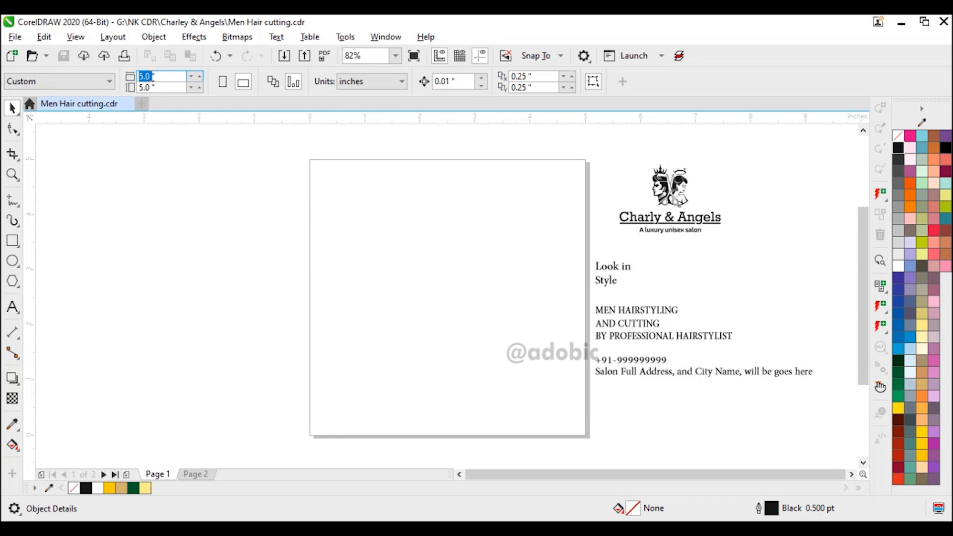
type("5")
key("Return")
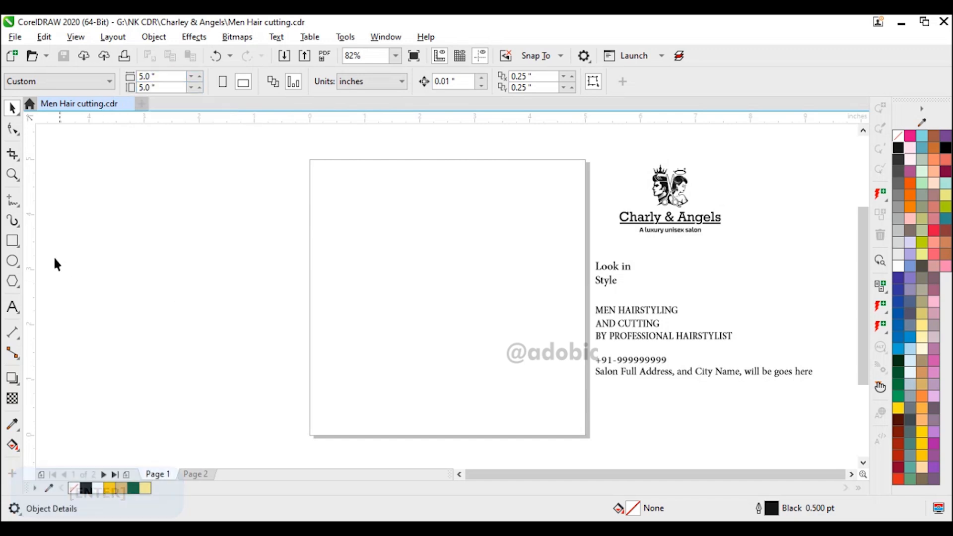
double_click(18, 243)
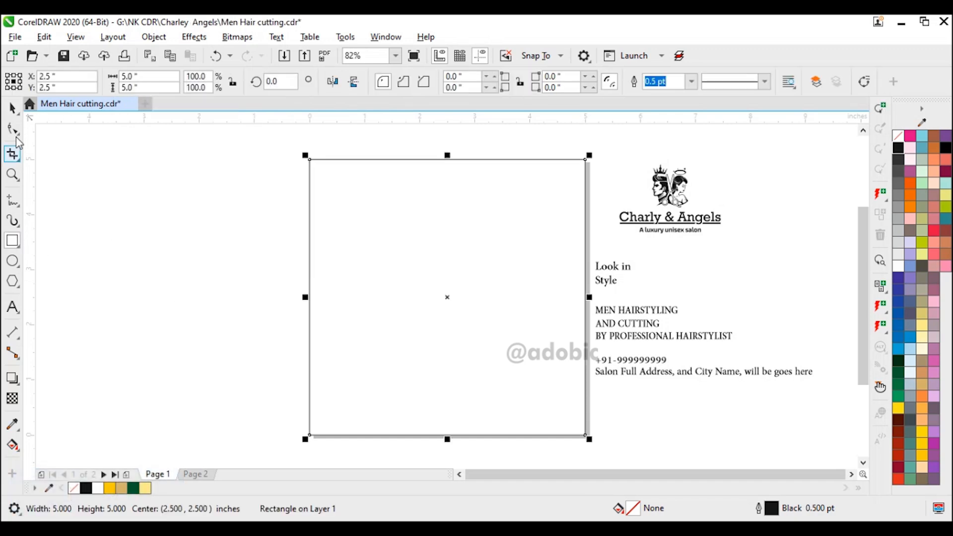
key("space")
left_click(121, 193)
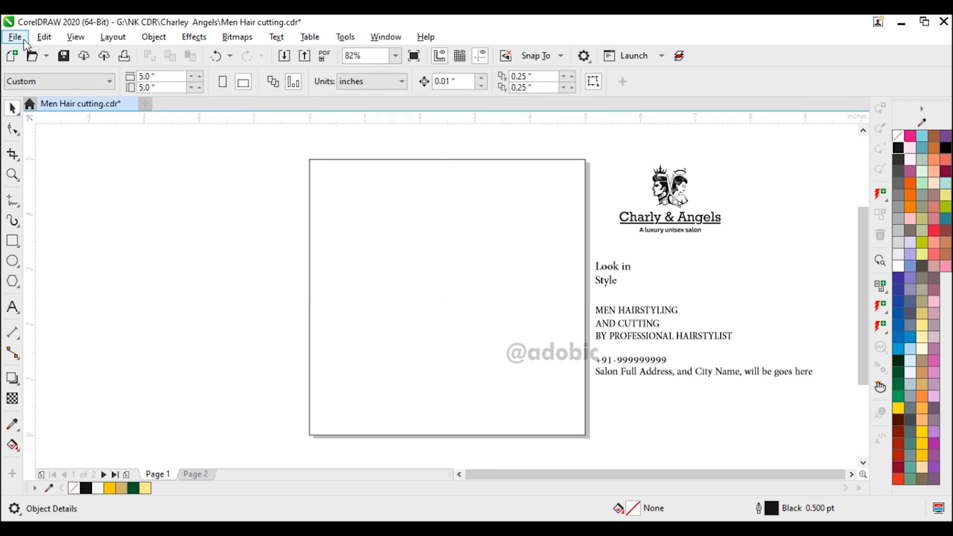
Step: Import the layered Cut Photoshop file from the SALON 3 folder and place it on Page 1
key("alt+f")
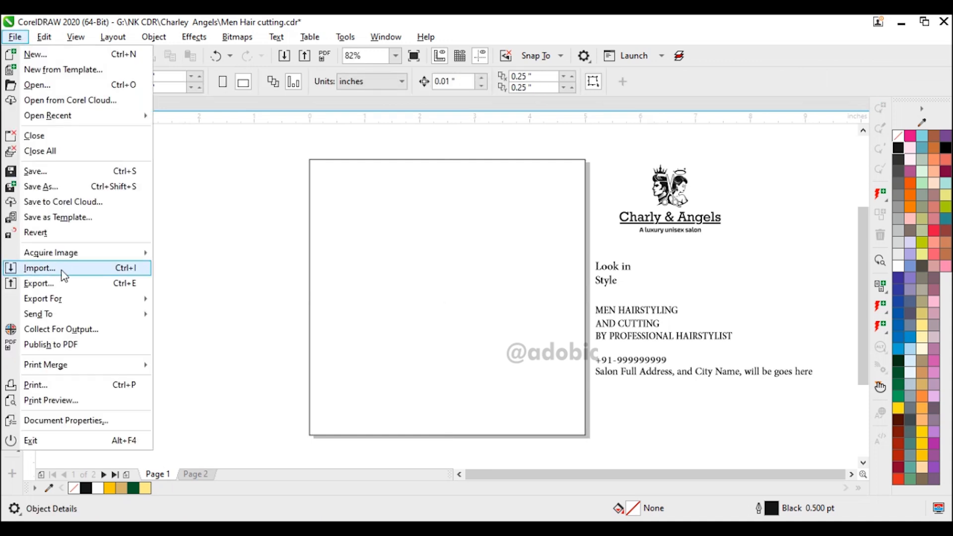
left_click(64, 272)
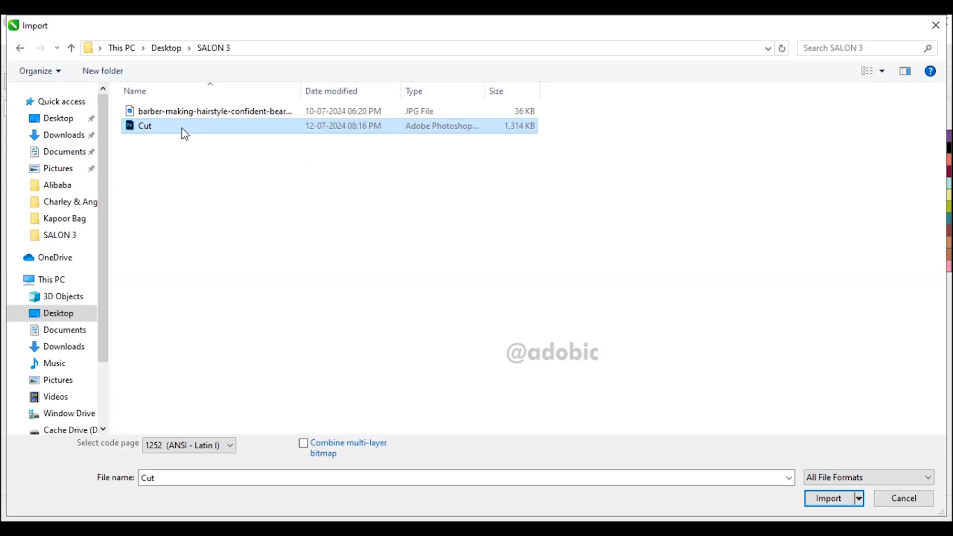
double_click(182, 129)
left_click(300, 205)
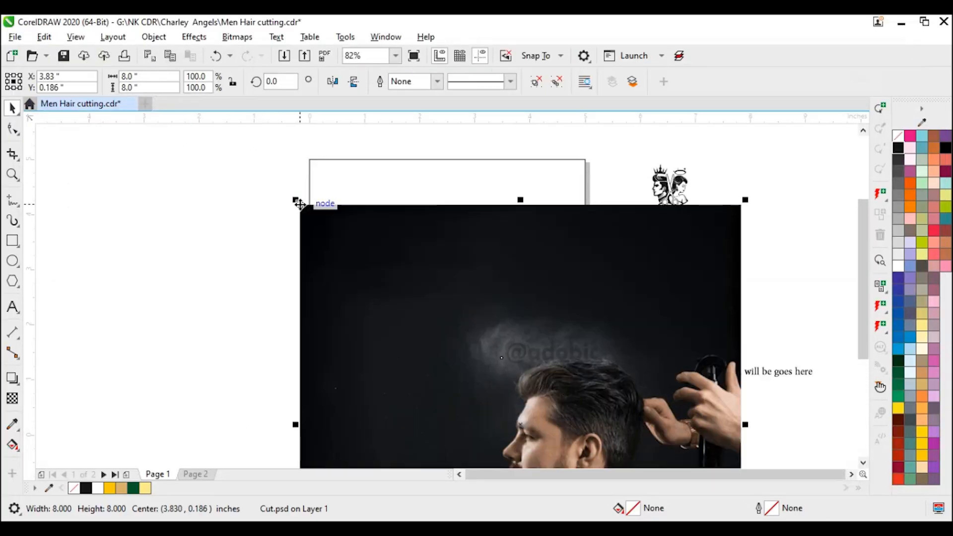
Step: PowerClip the imported barber photo inside the page-sized rectangle
left_click(155, 40)
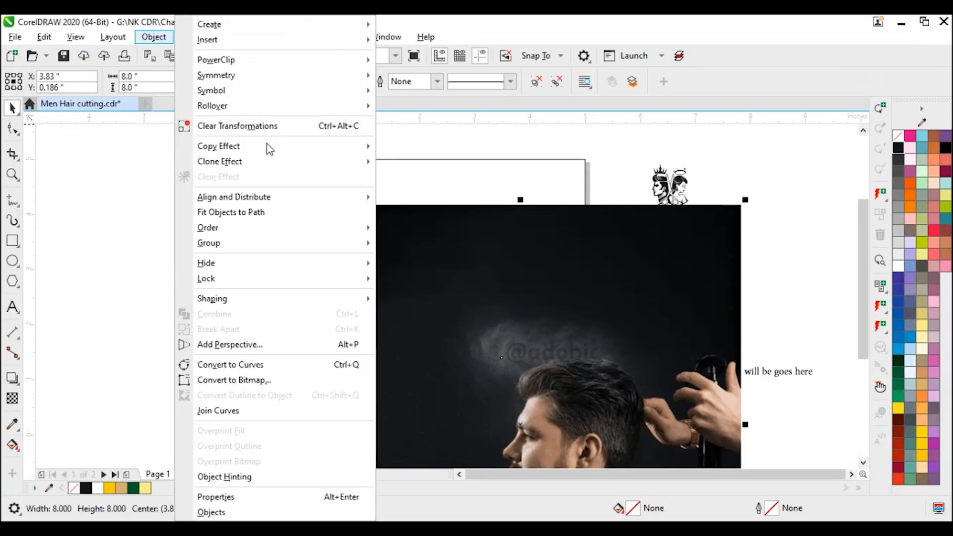
mouse_move(373, 60)
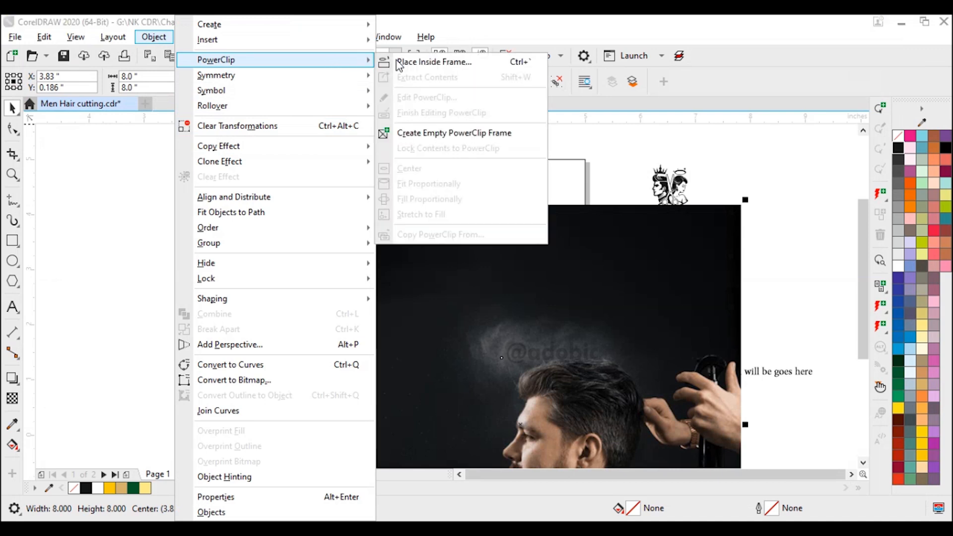
left_click(422, 60)
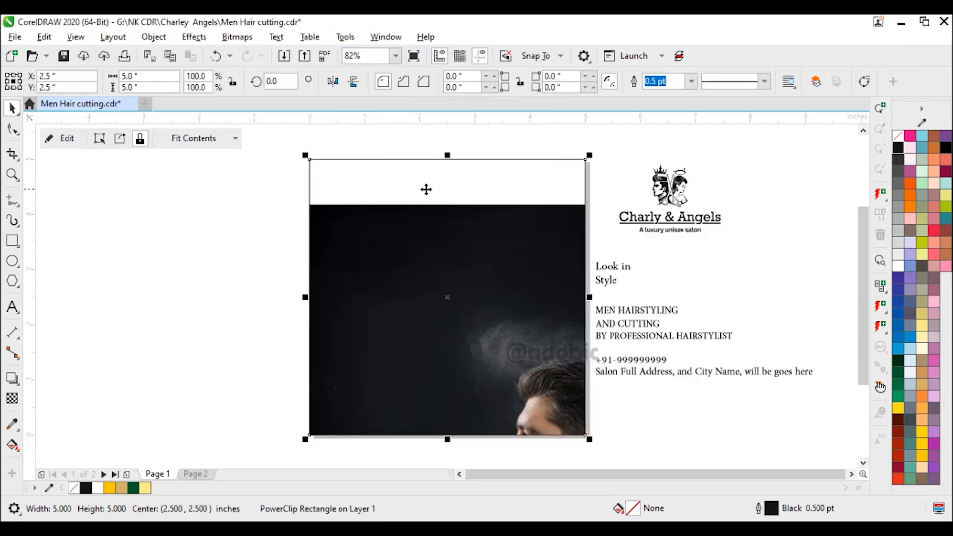
Step: Edit the PowerClip contents, centre the photo on the page and scale it to 5 × 5 inches
left_click(432, 210, "ctrl")
scroll(446, 295, "down", 3)
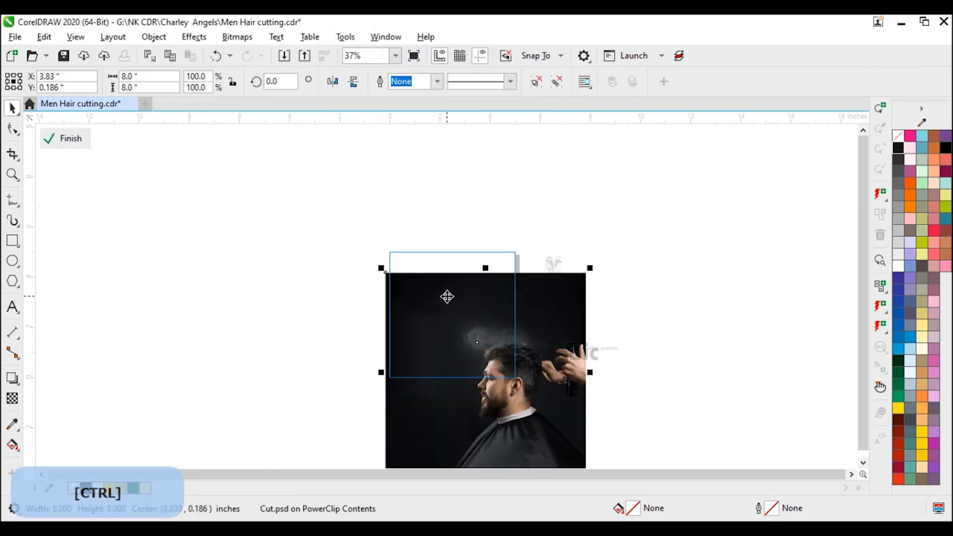
key("p")
left_click_drag(554, 217, 534, 228)
left_click_drag(524, 242, 527, 249)
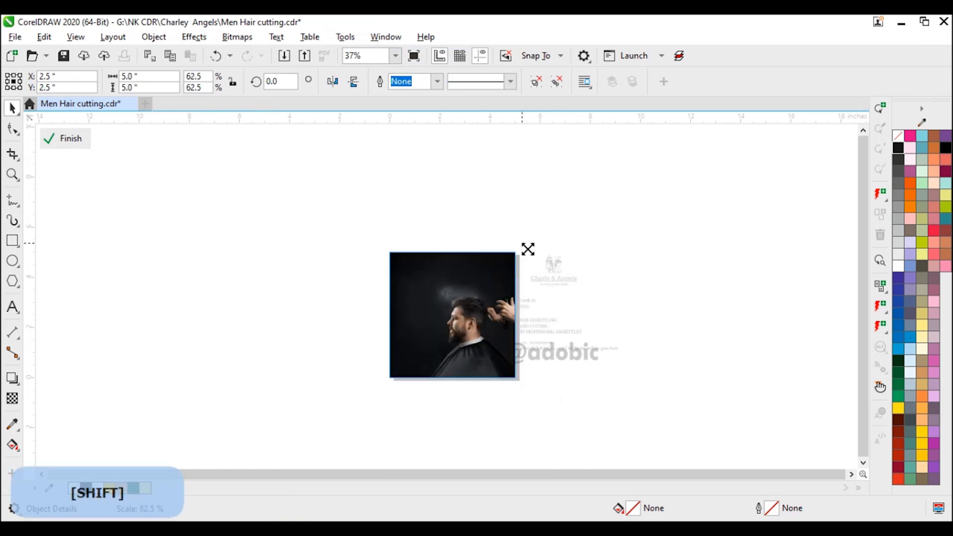
scroll(503, 322, "up", 1)
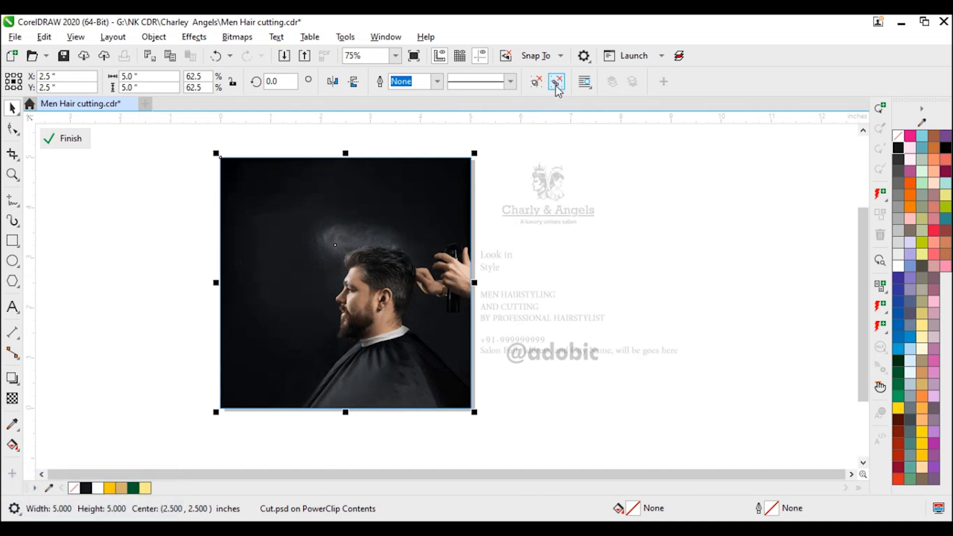
Step: Ungroup all of the photo's layers inside the PowerClip, try moving the head cutout away and undo that move
left_click(556, 86)
left_click(198, 249)
left_click(378, 290)
left_click_drag(378, 291, 498, 247)
key("ctrl+z")
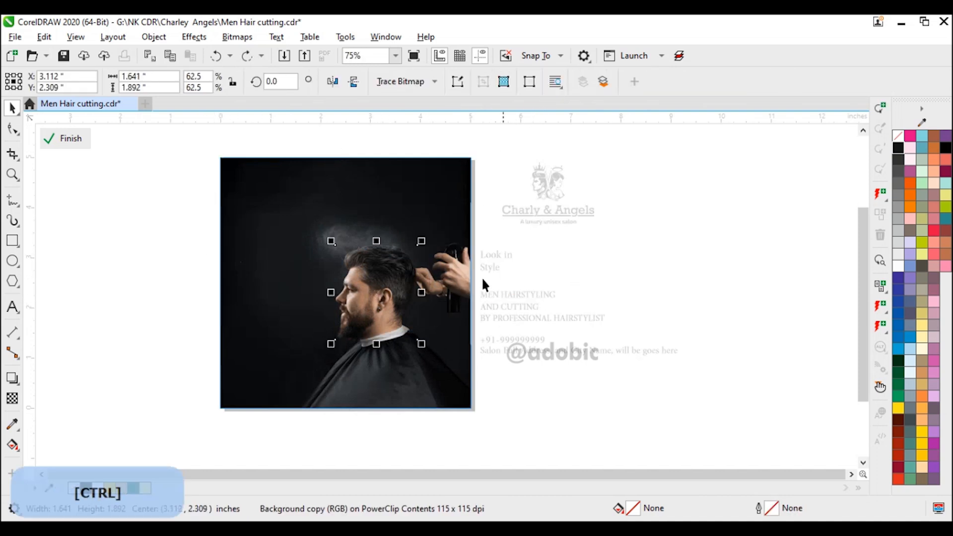
Step: Adjust the head cutout's Brightness/Contrast/Intensity to brightness 7, contrast 20 and intensity 3
scroll(481, 275, "up", 1)
left_click(193, 36)
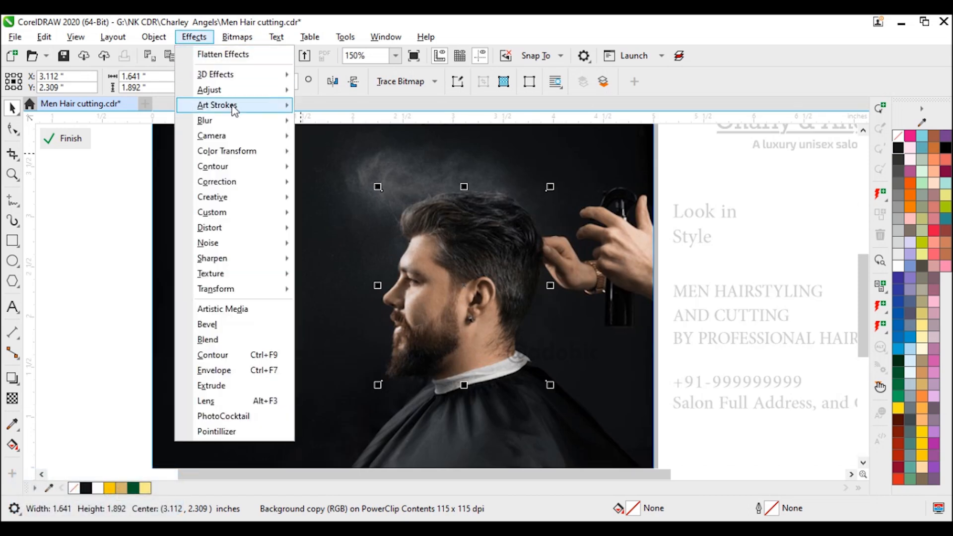
mouse_move(233, 90)
left_click(367, 198)
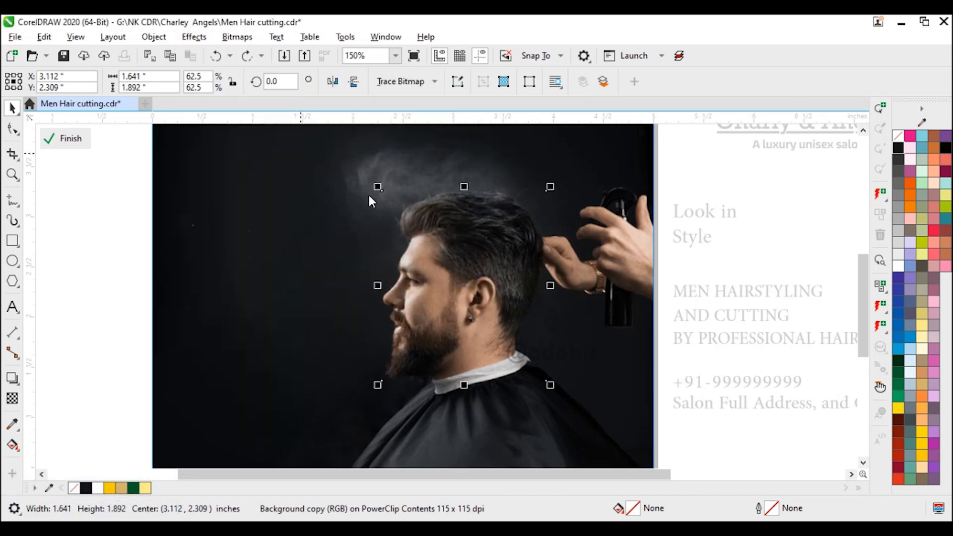
left_click_drag(499, 203, 699, 170)
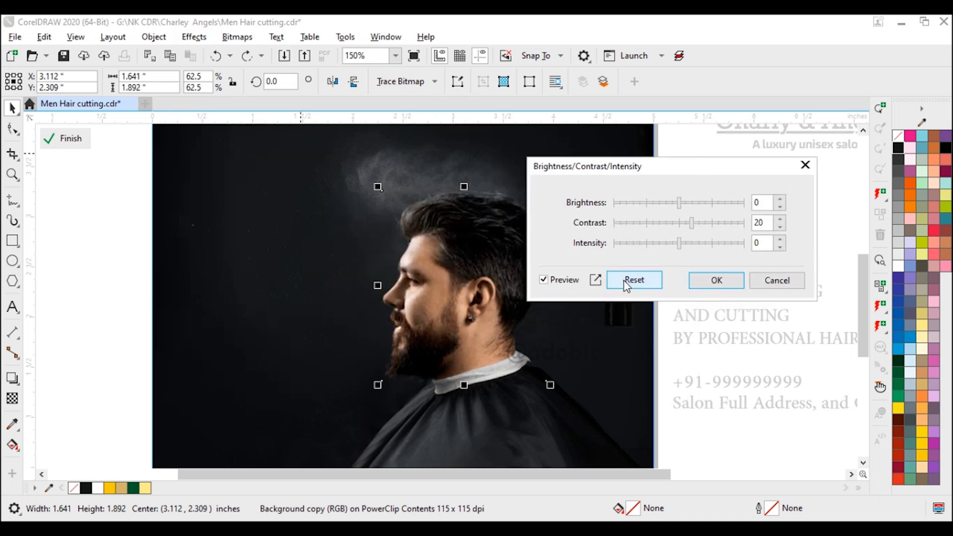
left_click(686, 207)
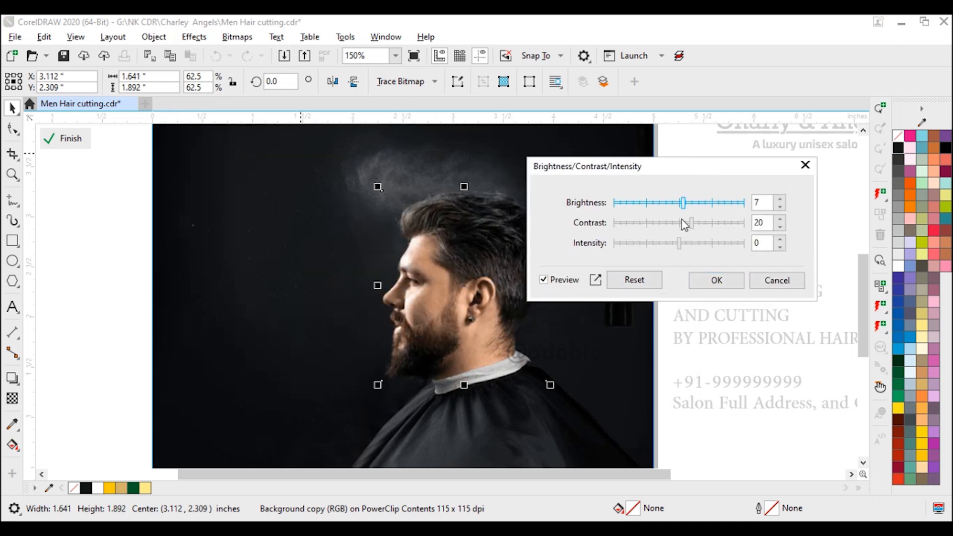
left_click(681, 246)
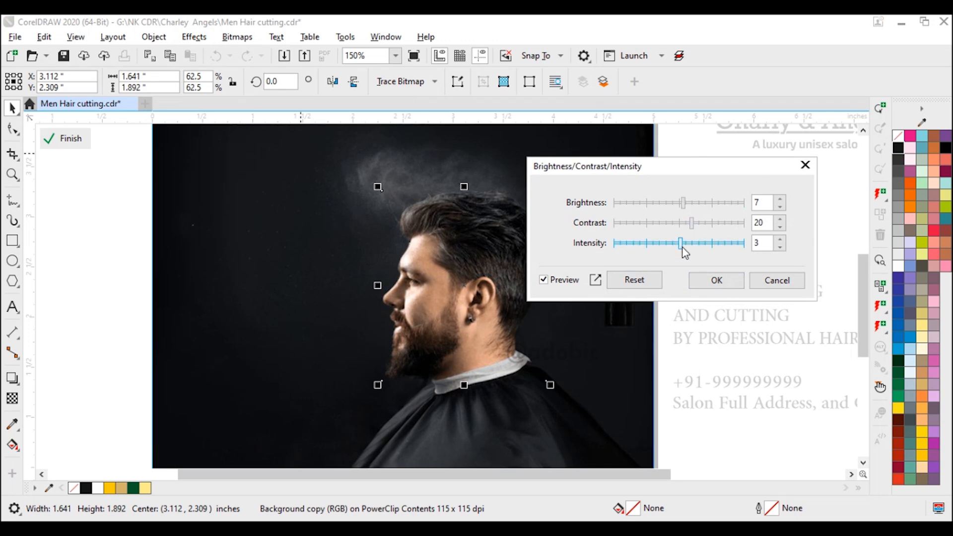
left_click(716, 281)
Step: Apply a Brightness/Contrast/Intensity adjustment to the full background photo behind the head cutout
left_click(245, 172)
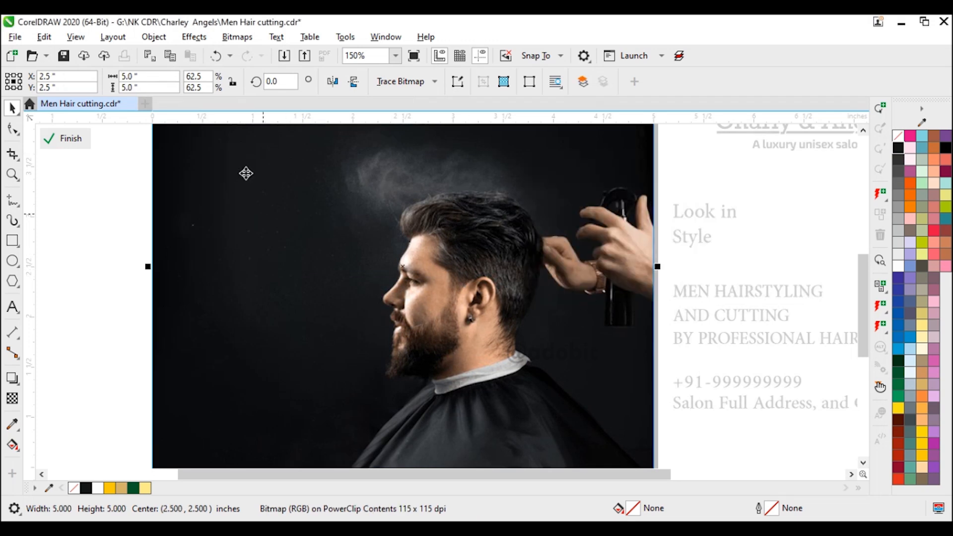
left_click(193, 36)
mouse_move(244, 92)
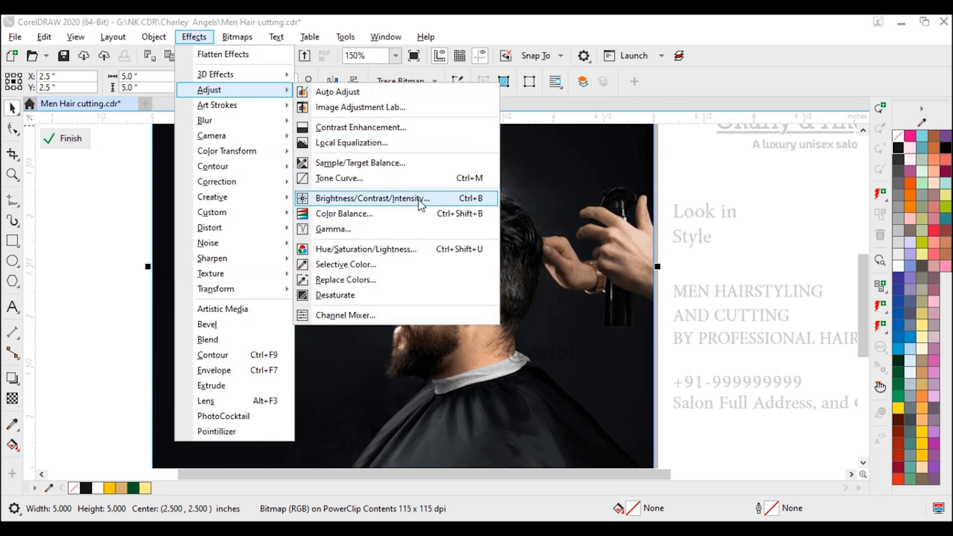
left_click(382, 196)
left_click_drag(491, 211, 686, 163)
left_click(713, 270)
scroll(419, 305, "down", 1)
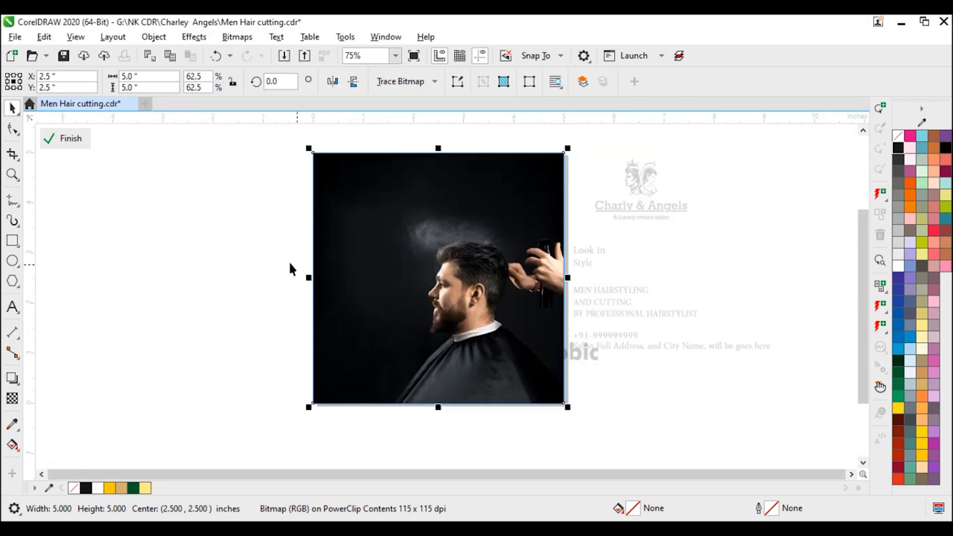
Step: Finish editing the PowerClip contents and compare the photo by undoing and redoing the last changes
left_click(266, 255, "ctrl")
left_click(265, 255)
scroll(530, 256, "up", 1)
key("ctrl+z")
key("ctrl+z")
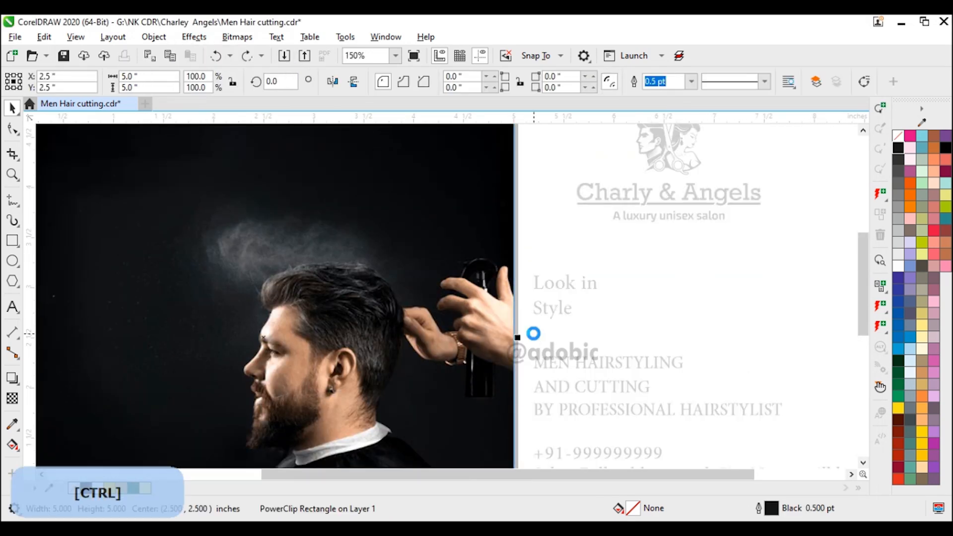
key("ctrl+shift+z")
scroll(414, 294, "down", 1)
left_click(357, 286, "ctrl")
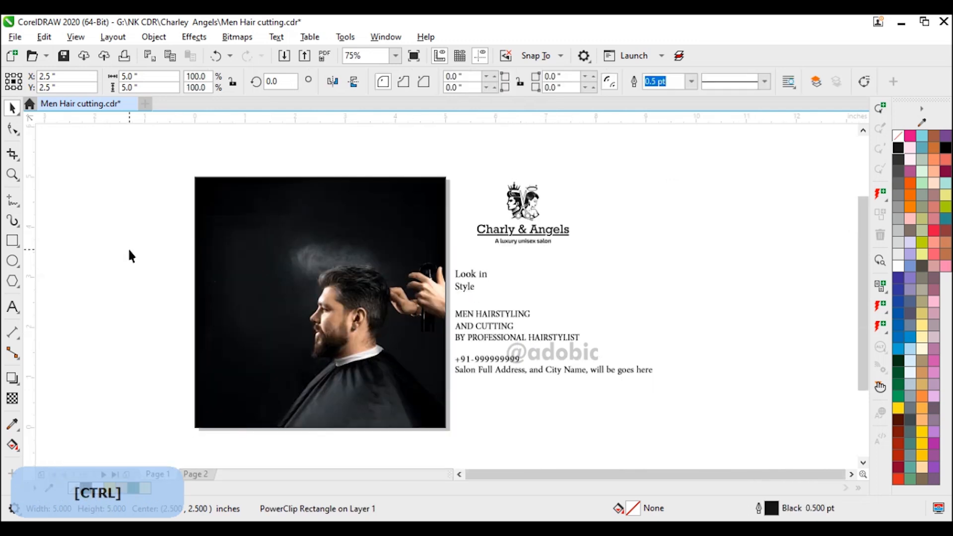
left_click(127, 247)
Step: Move the whole Charly & Angels logo onto the photo's upper right area and fill it white
key("F4")
left_click_drag(543, 171, 499, 129)
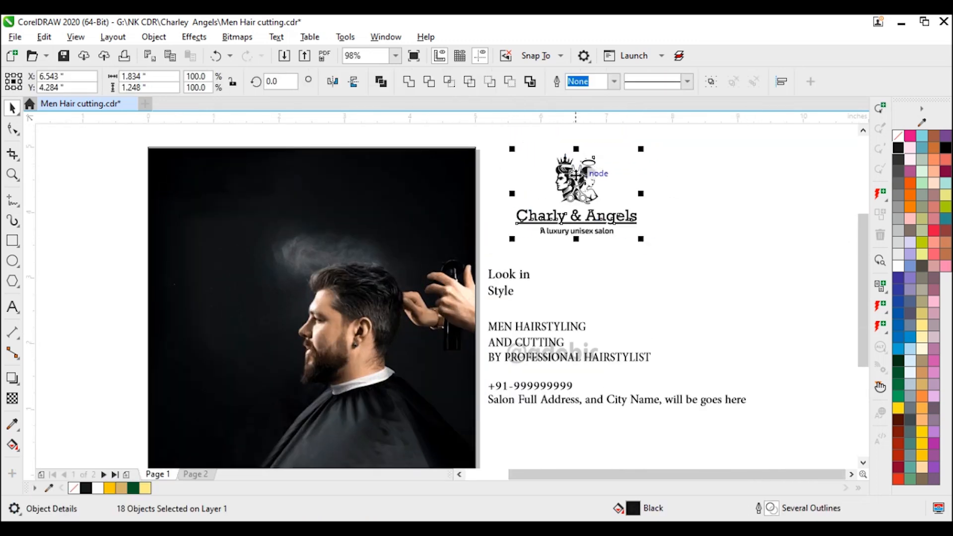
left_click_drag(571, 180, 404, 177)
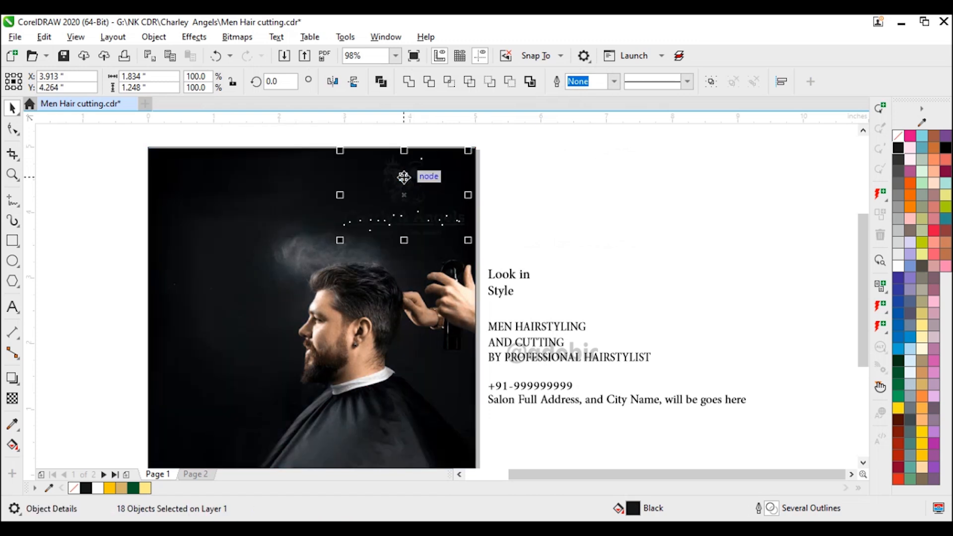
left_click(898, 267)
scroll(534, 212, "up", 3)
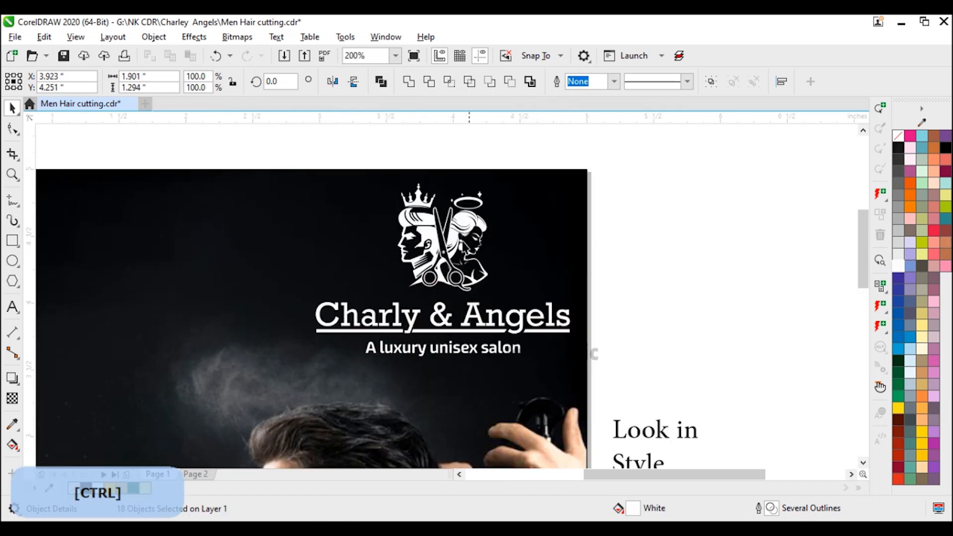
Step: Apply a linear fountain fill across the logo's two-heads emblem and add a middle colour node
left_click(484, 241, "ctrl")
key("g")
left_click_drag(484, 241, 519, 238)
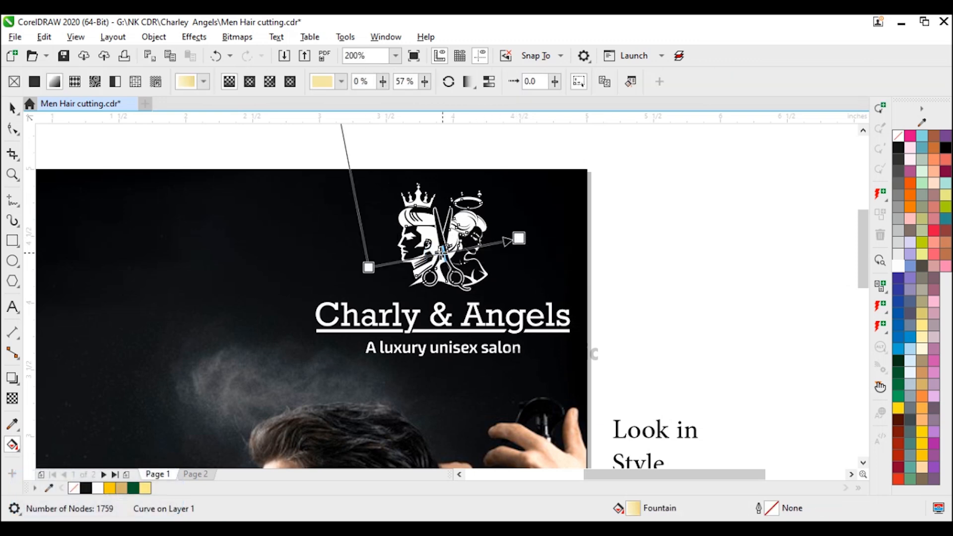
double_click(438, 253)
left_click(519, 239)
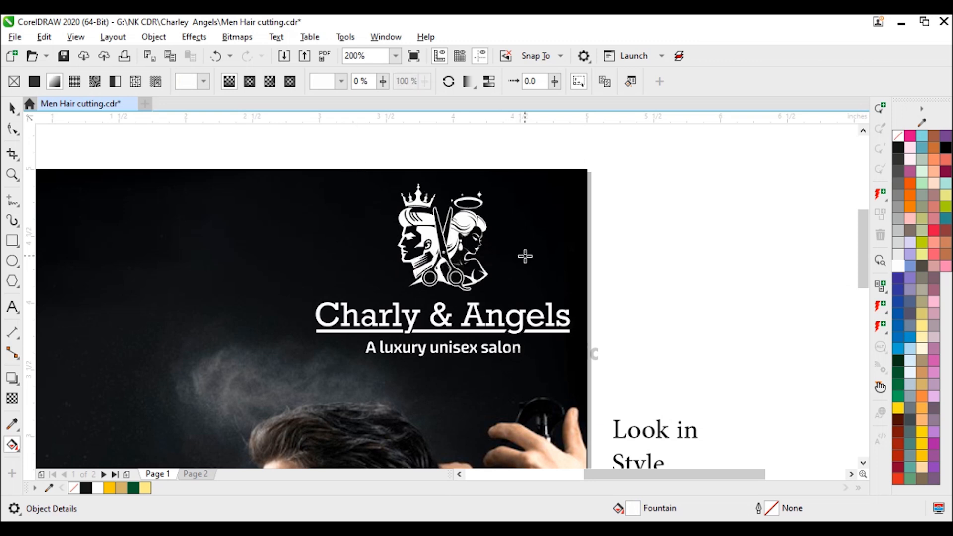
left_click_drag(525, 256, 524, 256)
Step: Set the start colour of the emblem's gradient to CMYK 20, 50, 80, 0
left_click(369, 267)
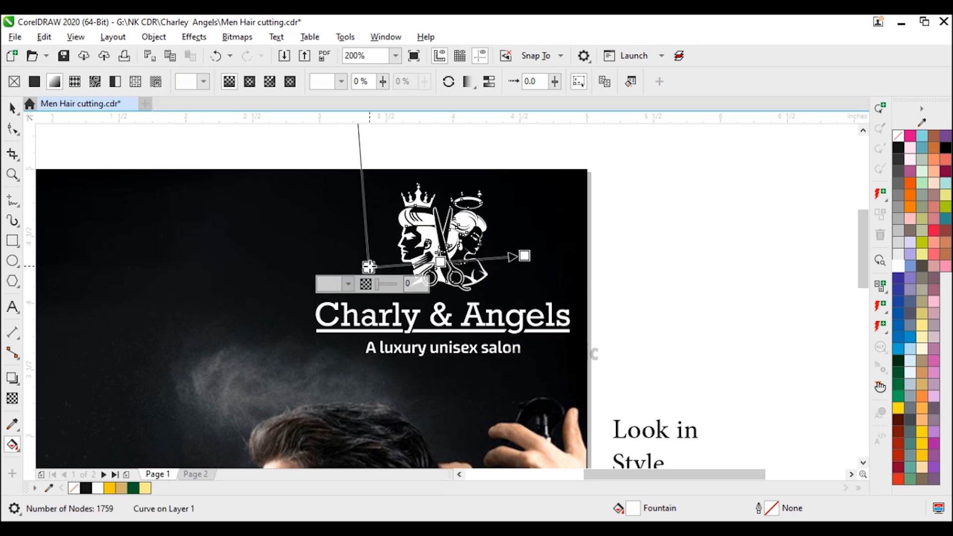
left_click(348, 283)
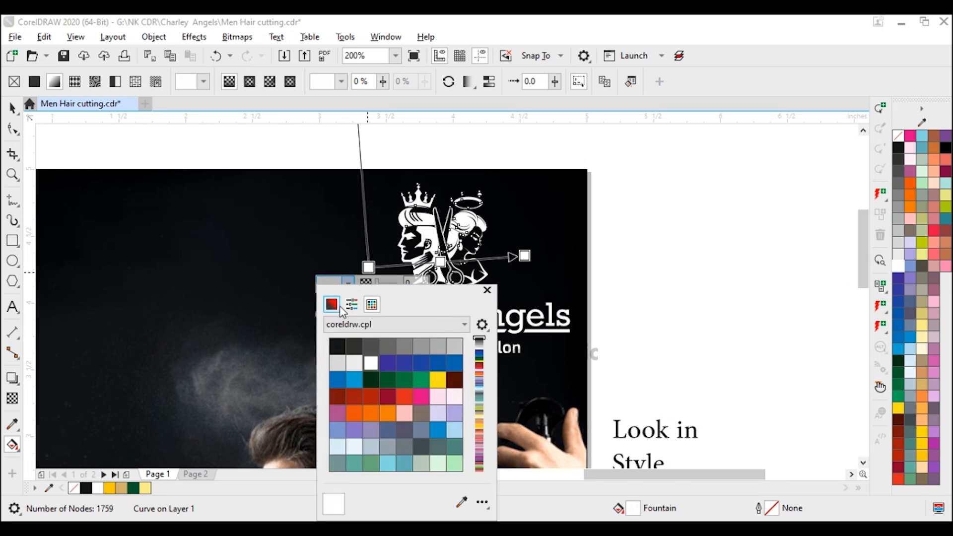
left_click(340, 306)
left_click(352, 304)
left_click(475, 345)
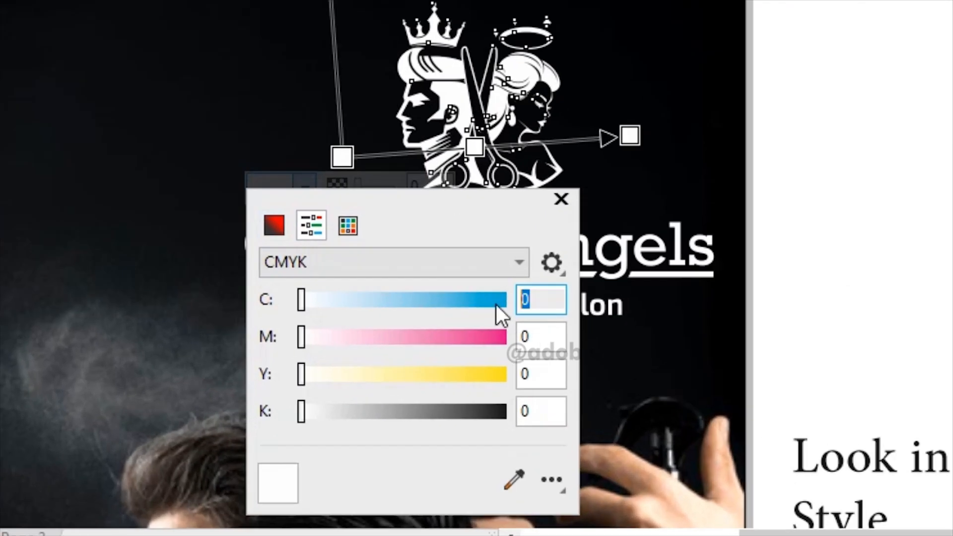
type("20")
key("Tab")
type("50")
key("Tab")
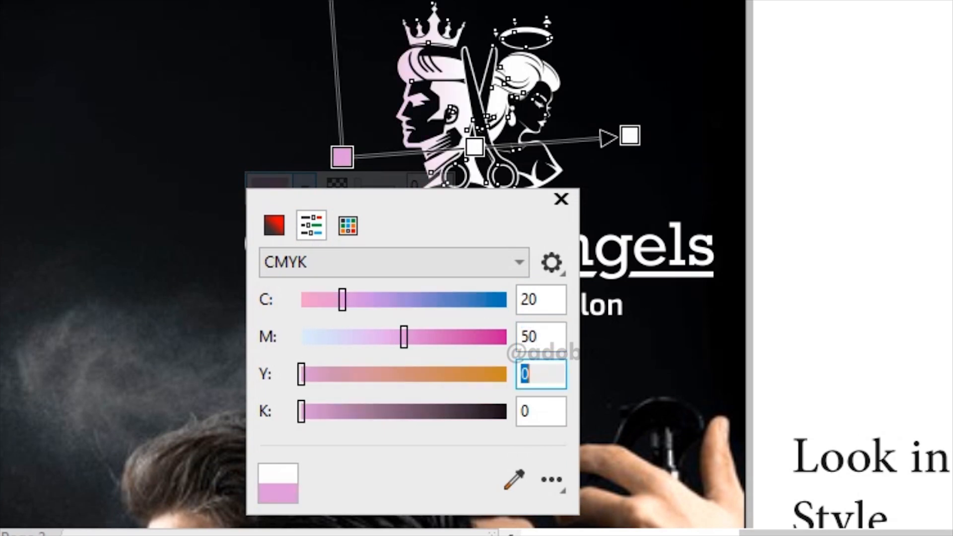
type("80")
key("Tab")
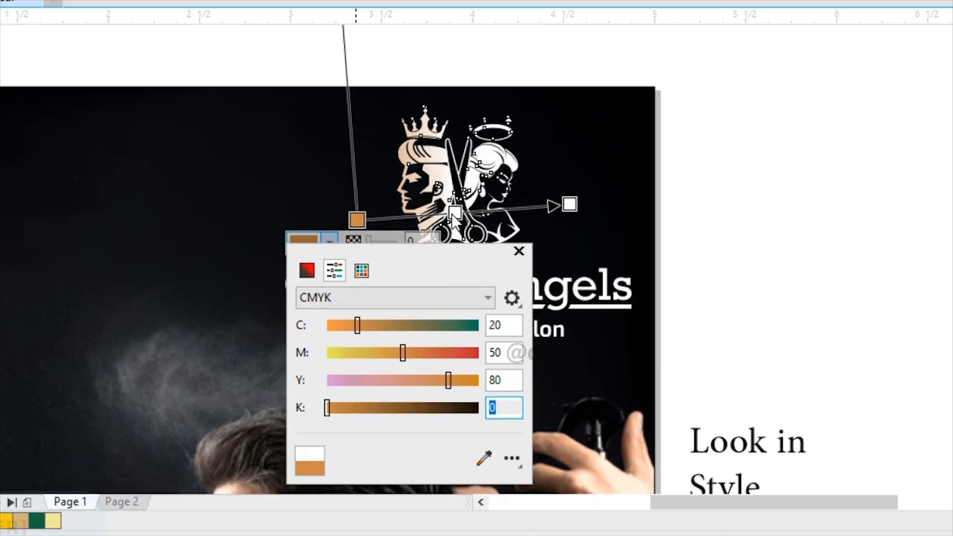
Step: Set the middle colour of the emblem's gradient to CMYK 5, 5, 45, 0
left_click(475, 151)
scroll(788, 106, "down", 1)
left_click(365, 308)
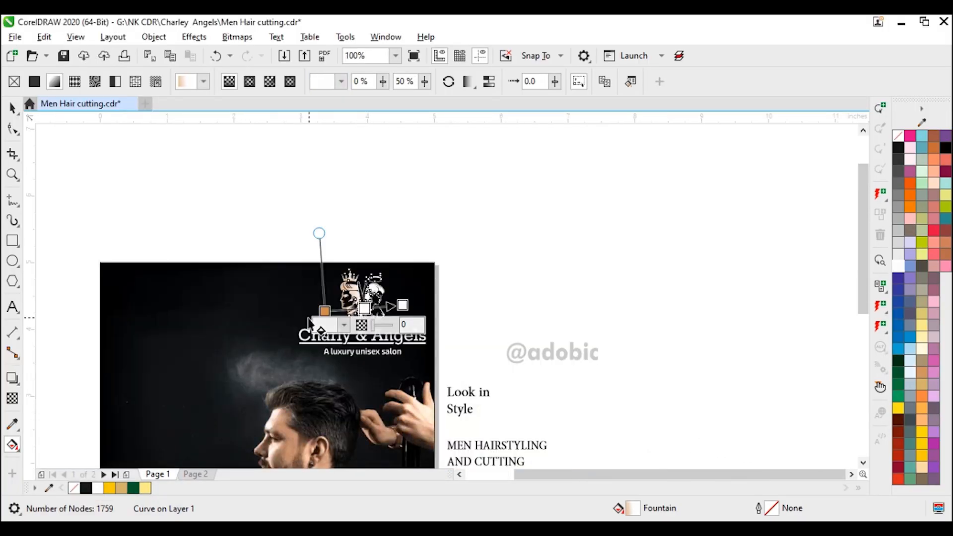
scroll(345, 323, "up", 1)
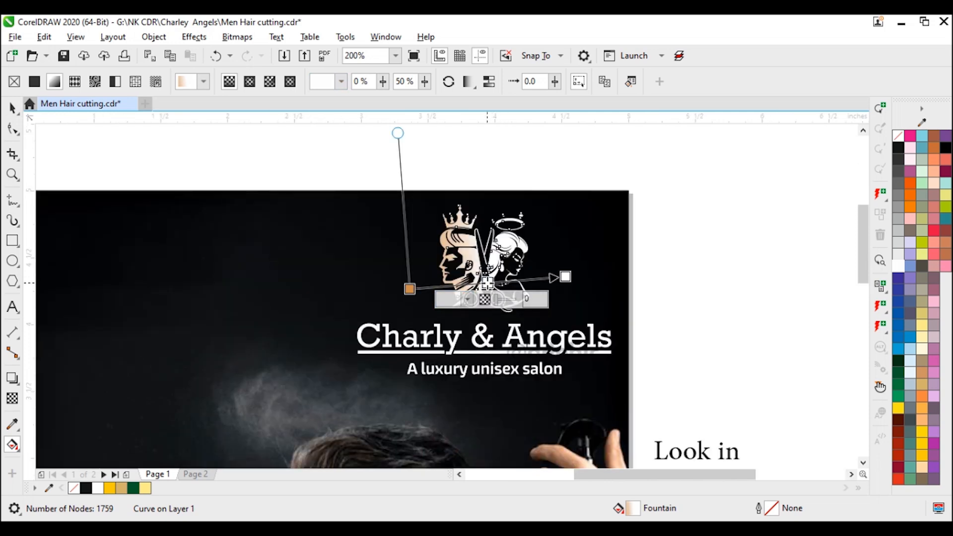
left_click(466, 299)
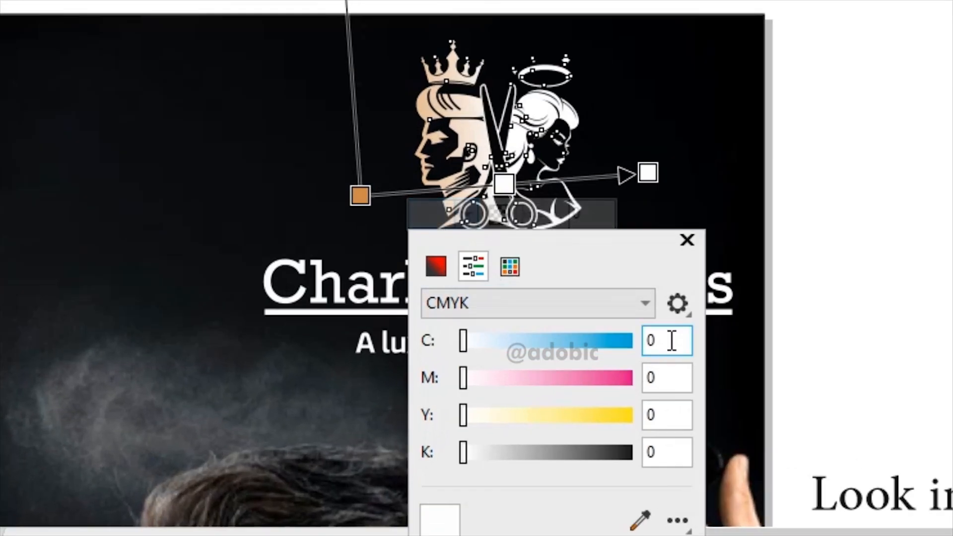
type("5")
key("Tab")
type("5")
key("Tab")
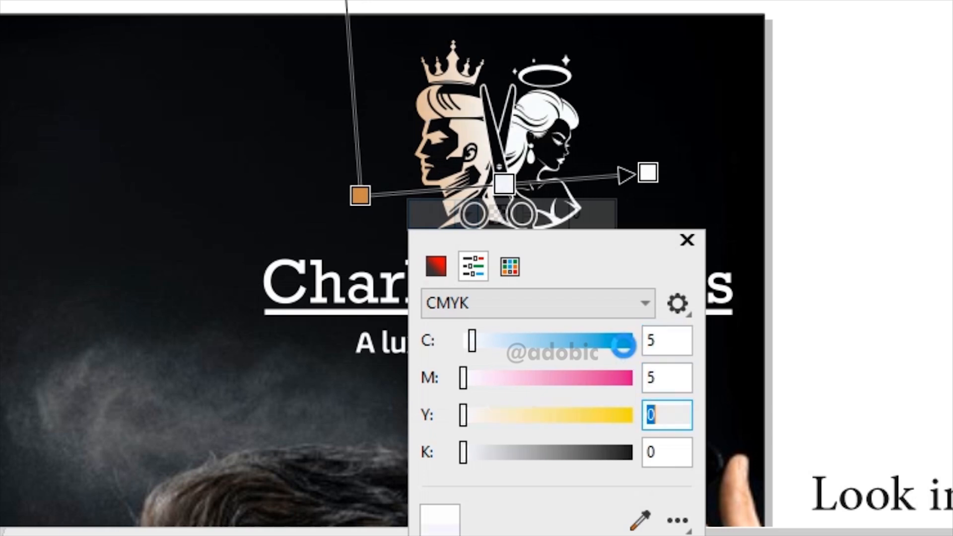
type("45")
key("Tab")
key("Return")
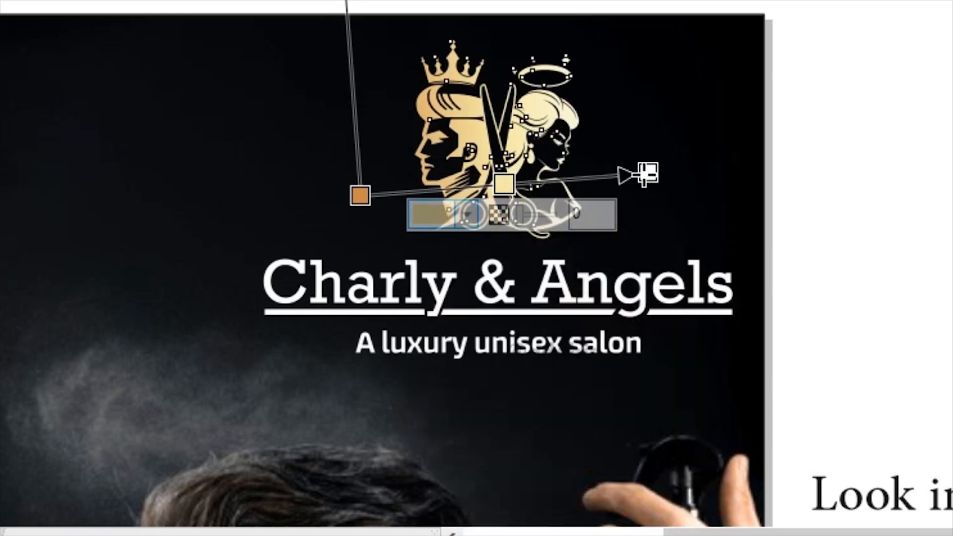
Step: Set the end colour of the emblem's gradient to CMYK 10, 25, 65, 0
left_click(545, 294)
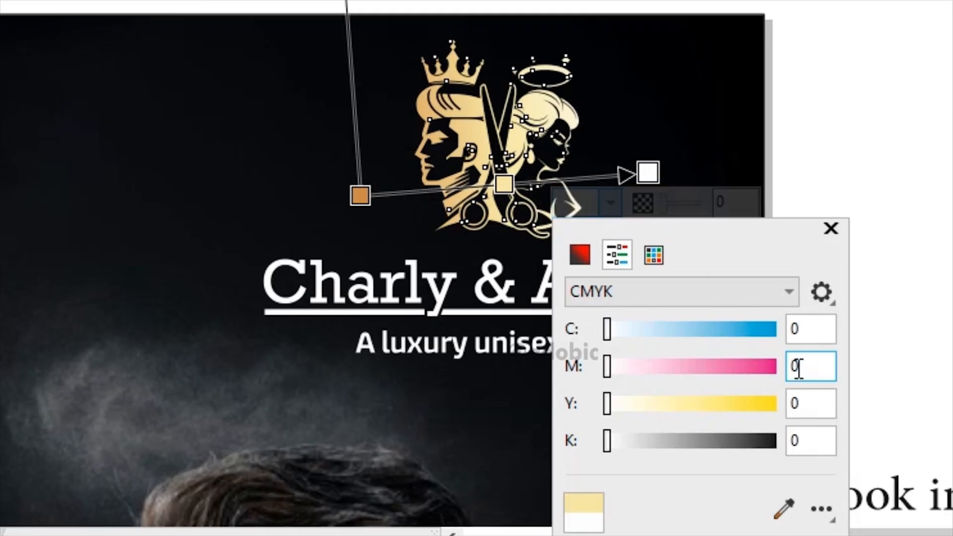
type("10")
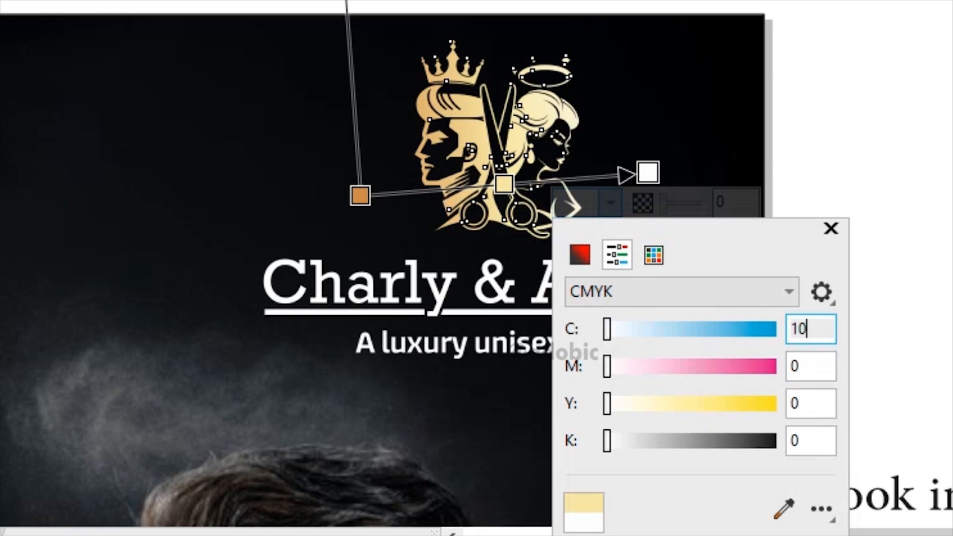
key("Tab")
type("25")
key("Tab")
type("65")
key("Return")
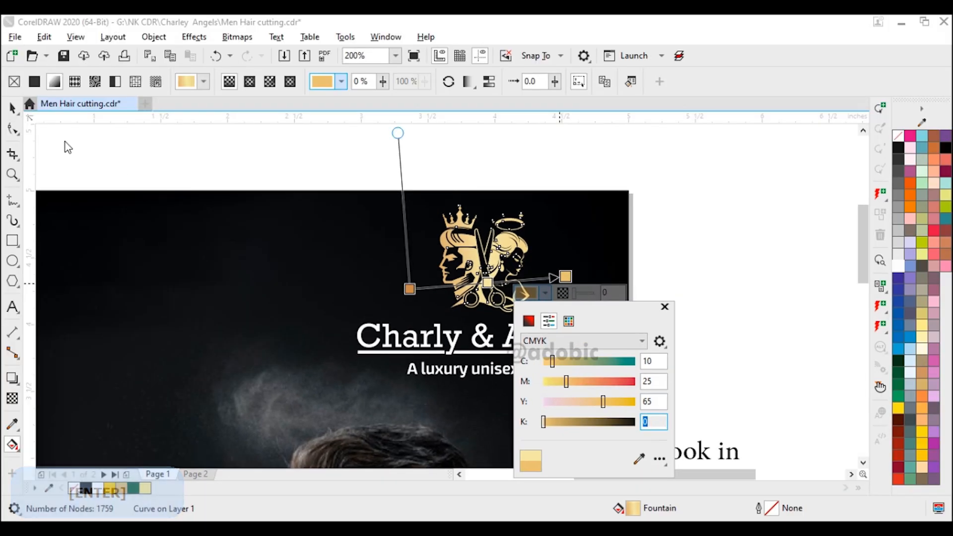
Step: Pull the gradient's start and end nodes inward to the emblem's edges and leave the fill tool
left_click(409, 287)
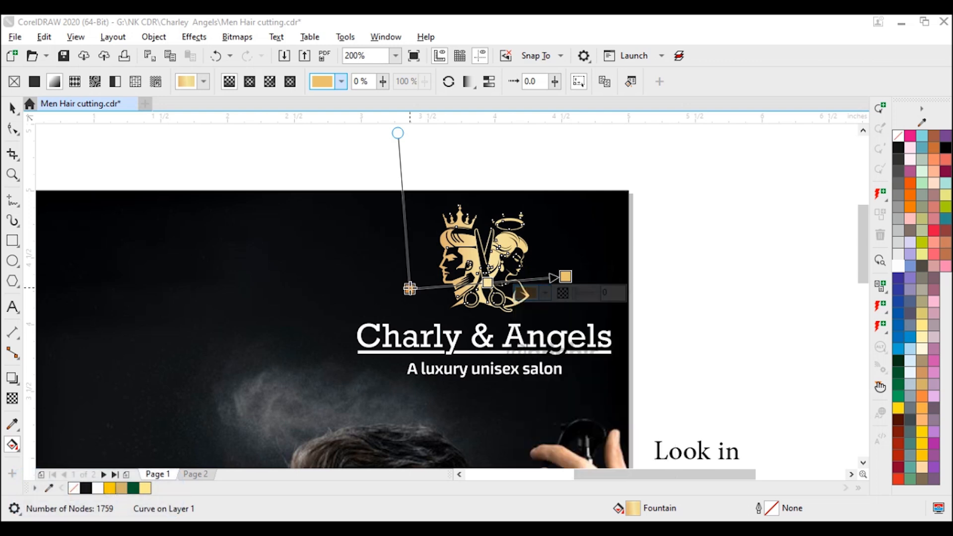
left_click_drag(408, 287, 436, 285)
left_click_drag(566, 276, 534, 272)
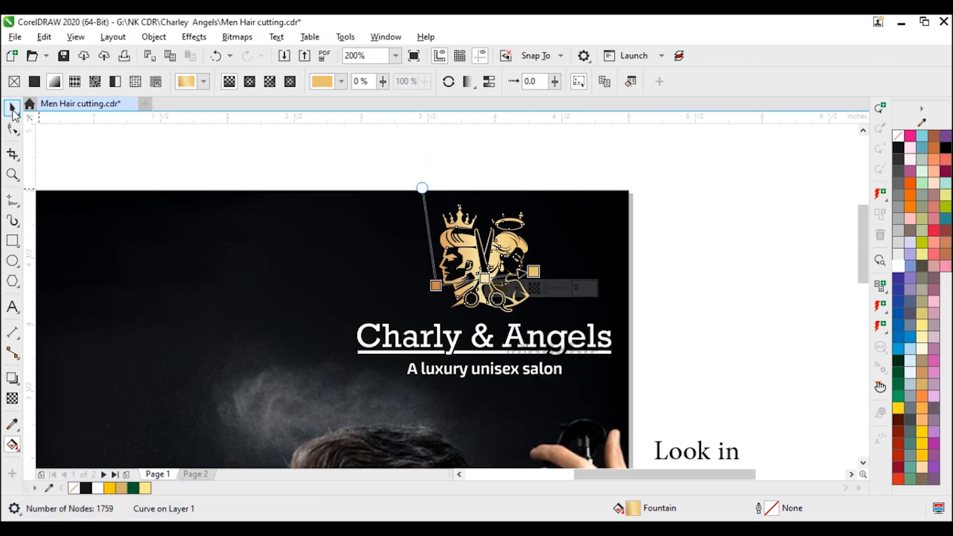
left_click(13, 108)
left_click(429, 200)
Step: Move the Look in and Style text onto the photo's upper left area and colour it white
key("F4")
left_click_drag(628, 234, 258, 171)
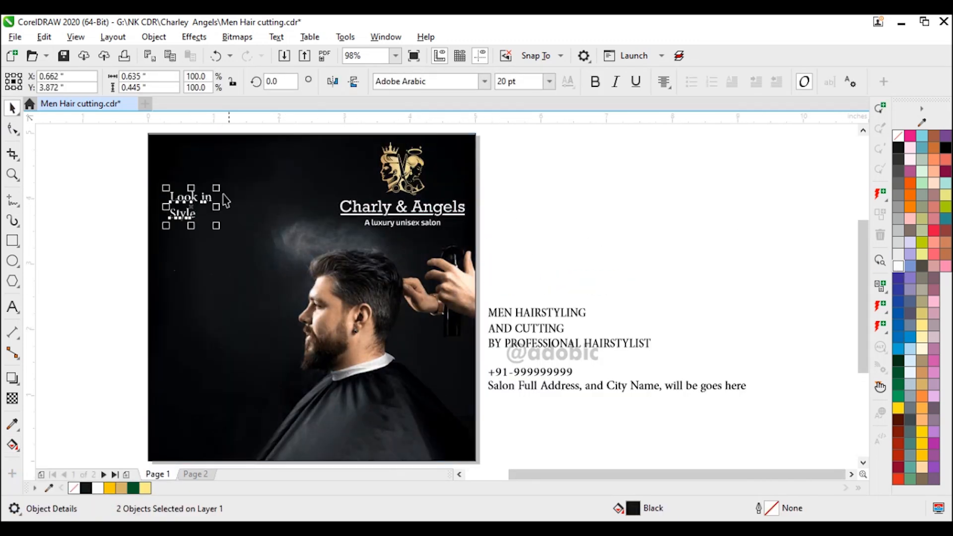
left_click(206, 217)
Step: Enlarge Style to about 59 pt and scale up Look in above it
left_click_drag(220, 224, 249, 238)
left_click(228, 177)
left_click_drag(251, 191, 219, 186)
Step: Set the font of the word Style to Candlescript Demo Version
left_click(224, 217)
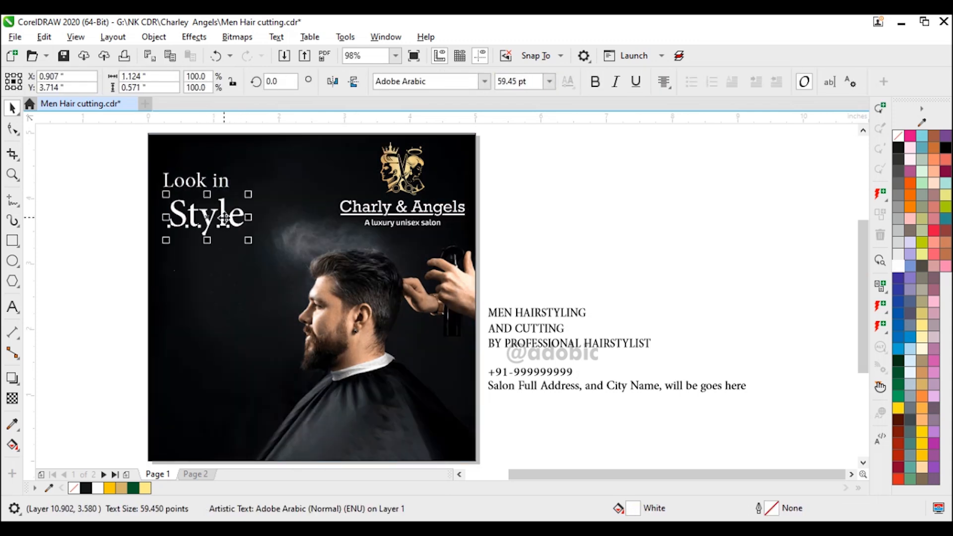
type("candl")
key("Down")
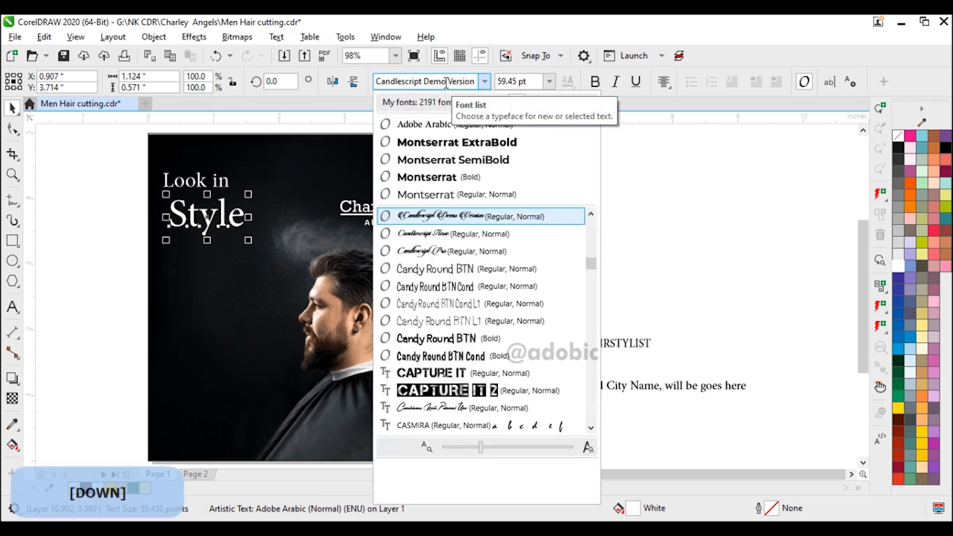
key("Return")
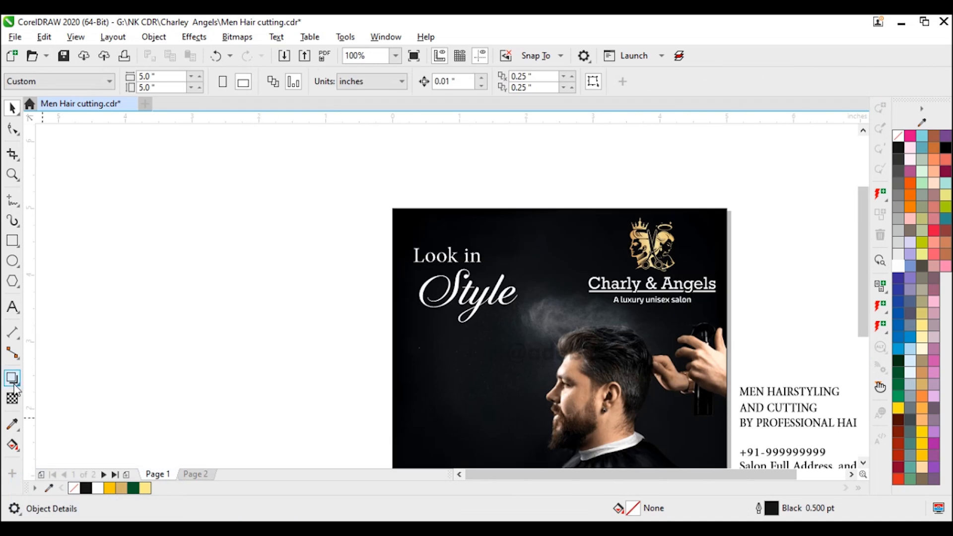
Step: Copy the emblem's gold gradient onto the word Style with the Attributes Eyedropper
left_click(13, 425)
left_click(74, 440)
scroll(492, 303, "up", 2)
left_click(430, 280)
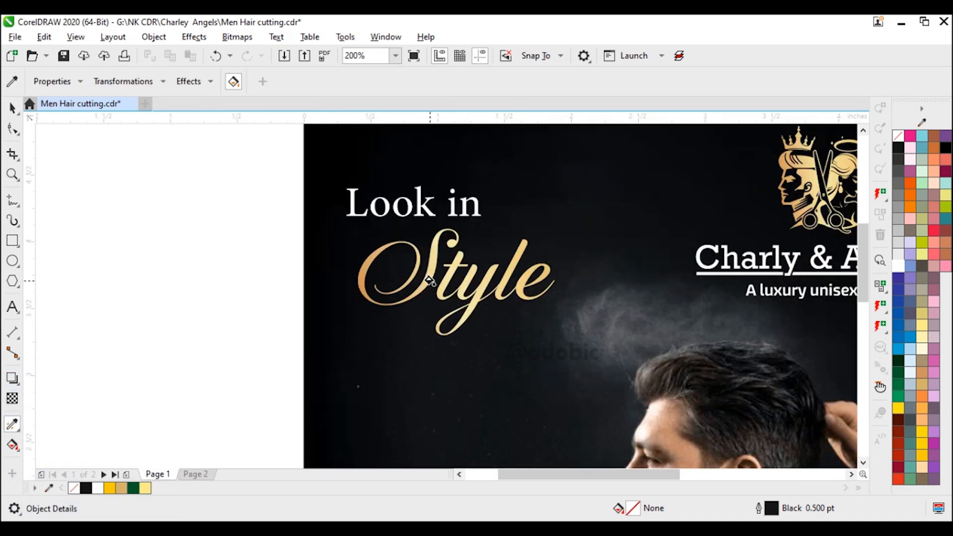
Step: Draw a flowing Bézier curve from just after Look in down past the end of Style and outline it in white
left_click(14, 108)
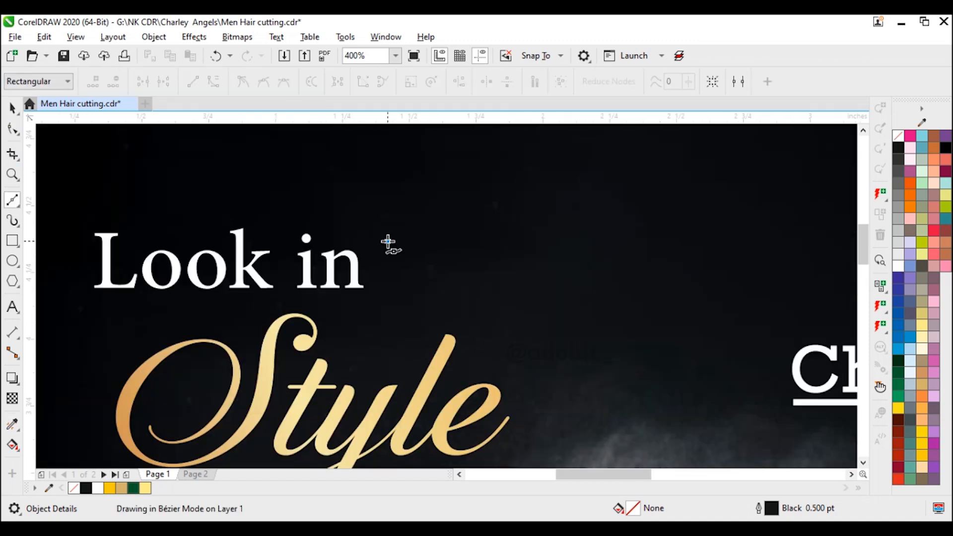
left_click_drag(483, 285, 504, 345)
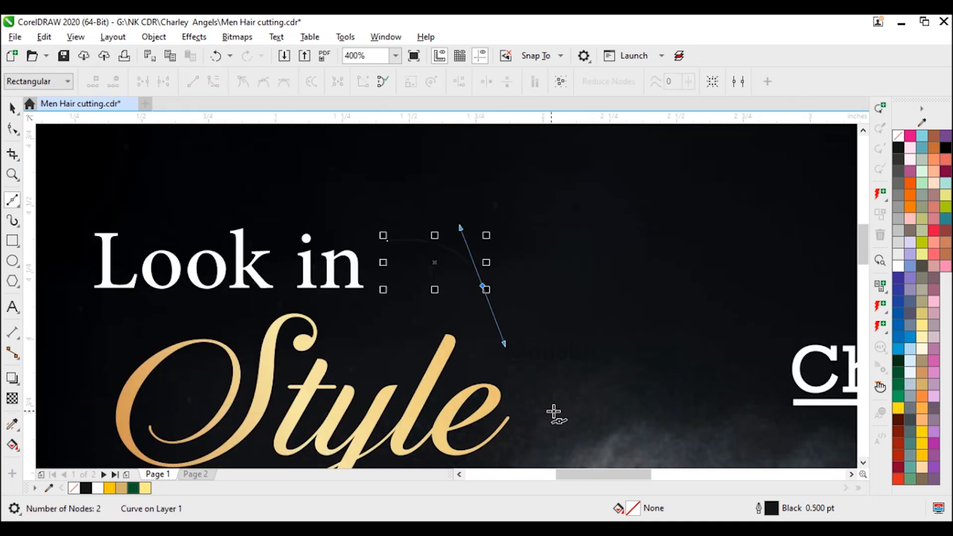
left_click_drag(581, 409, 650, 407)
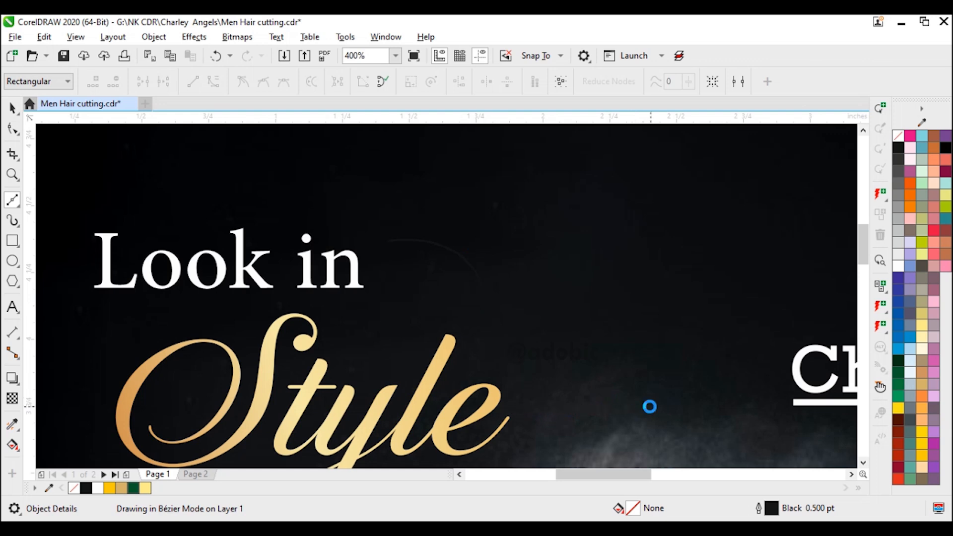
left_click(14, 130)
right_click(899, 267)
Step: Delete the curve's middle node and adjust the end handles into a smooth S-curve about 0.805 × 0.636 inches
left_click_drag(668, 248, 438, 325)
key("Delete")
left_click_drag(581, 409, 603, 409)
left_click_drag(485, 413, 472, 424)
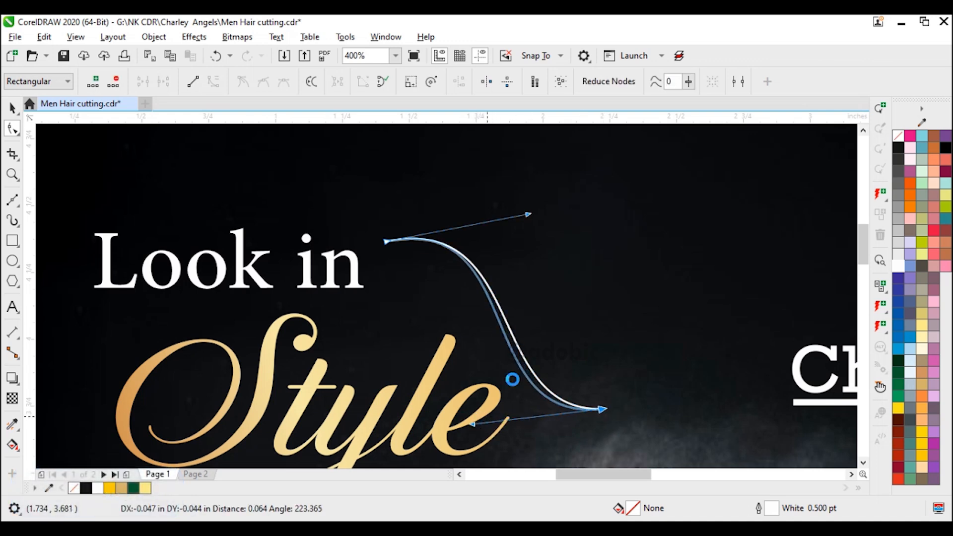
left_click_drag(529, 215, 520, 222)
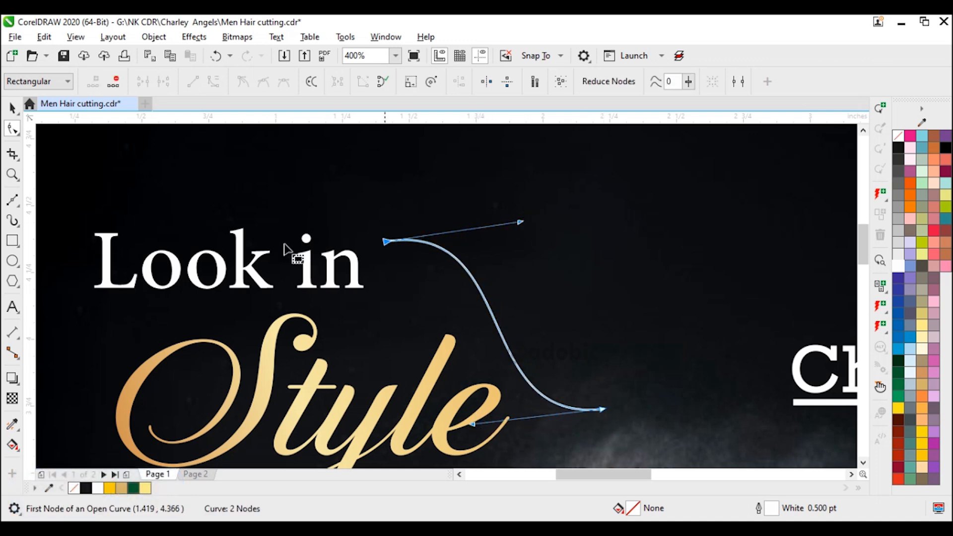
left_click(14, 110)
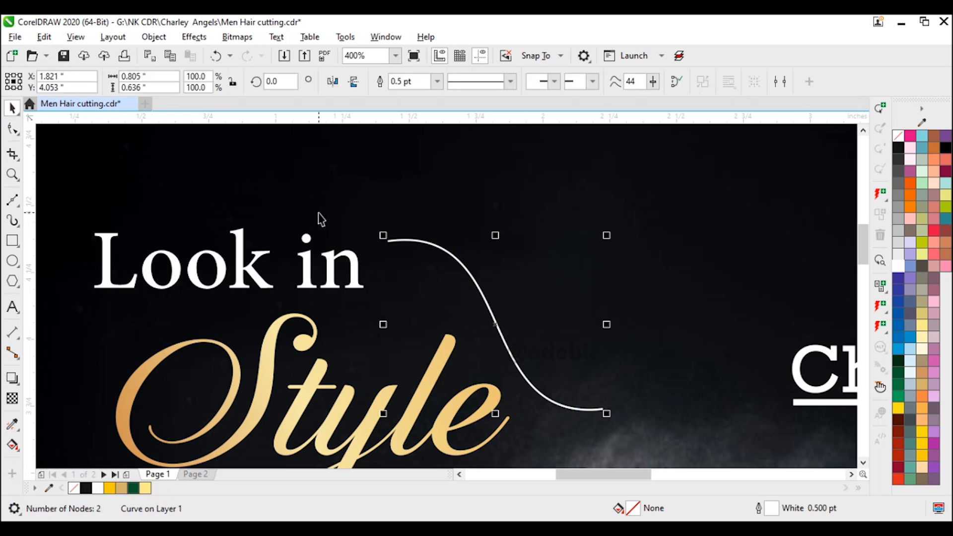
Step: Duplicate the white S-curve in place and bend the copy's middle slightly outward
key("KP_Add")
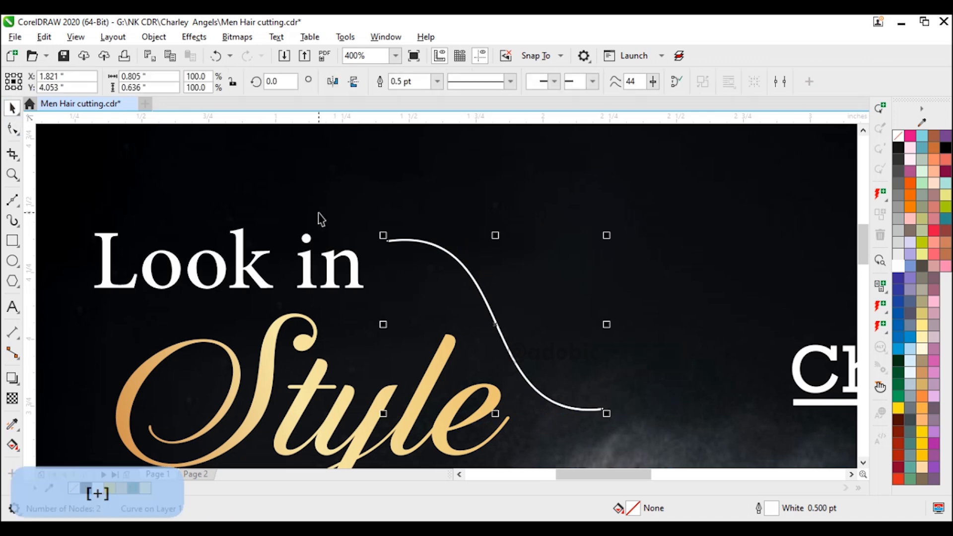
left_click(14, 130)
left_click_drag(496, 321, 501, 296)
Step: Combine the two S-curves and join their end nodes at both tips into one closed swoosh shape
key("ctrl+space")
left_click(481, 291, "shift")
key("ctrl+l")
left_click(13, 130)
mouse_move(386, 242)
left_mouse_down()
mouse_move(385, 256)
mouse_move(386, 241)
left_mouse_up()
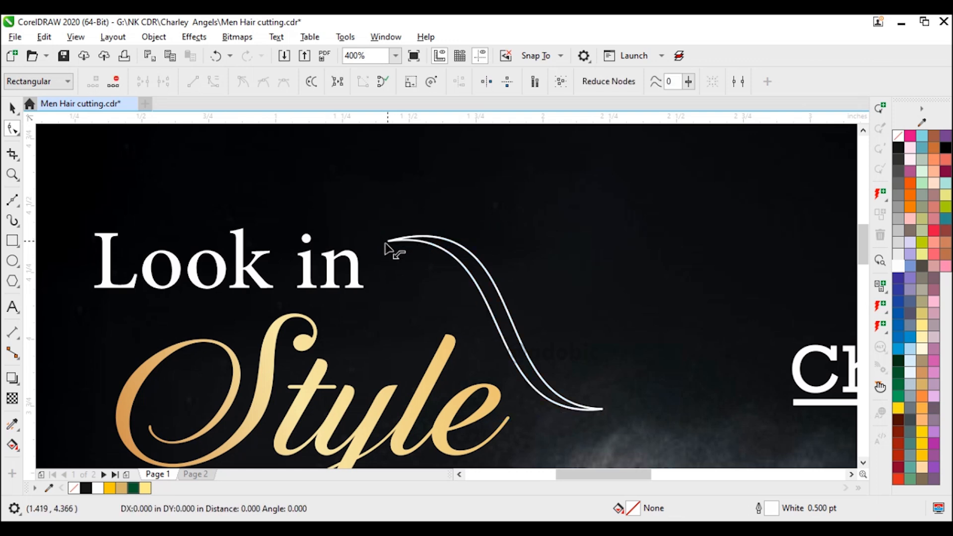
mouse_move(606, 410)
left_mouse_down()
mouse_move(607, 433)
mouse_move(604, 409)
left_mouse_up()
Step: Remove the swoosh's outline and fill it with the gold gradient copied from the word Style
left_click(12, 108)
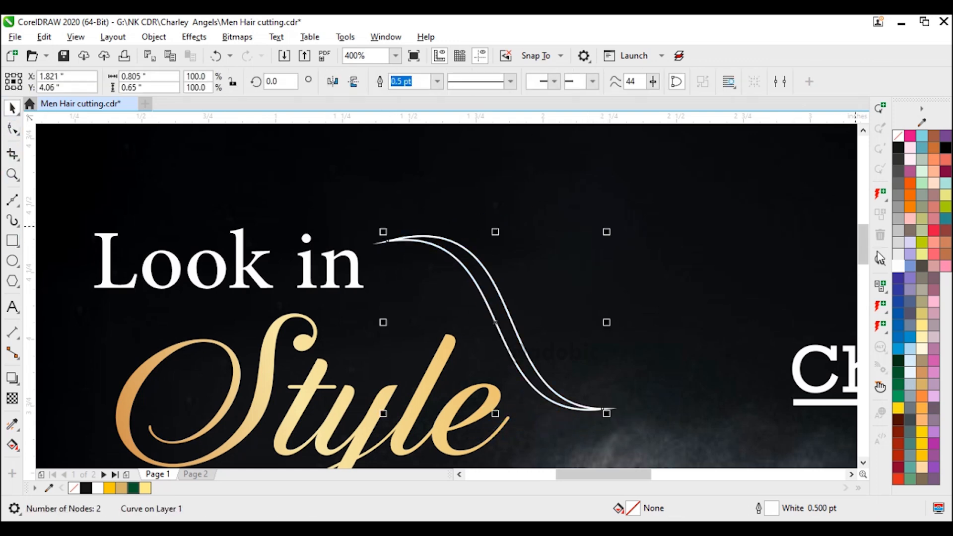
left_click(898, 267)
right_click(897, 135)
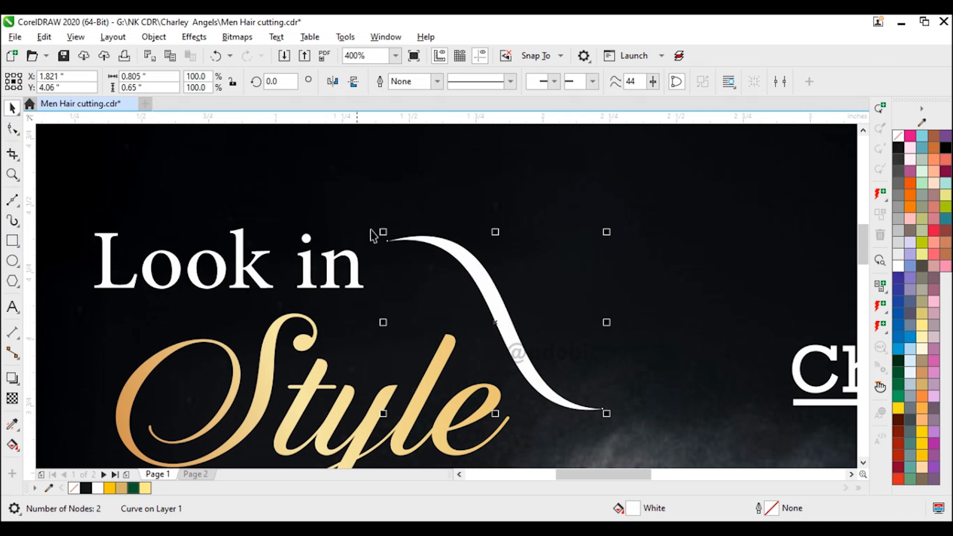
left_click(12, 424)
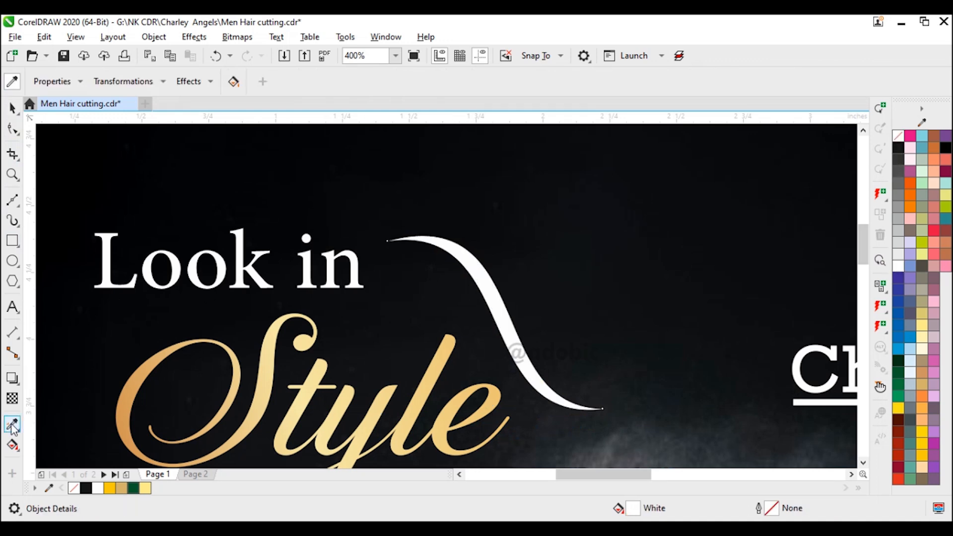
left_click(272, 349)
key("shift")
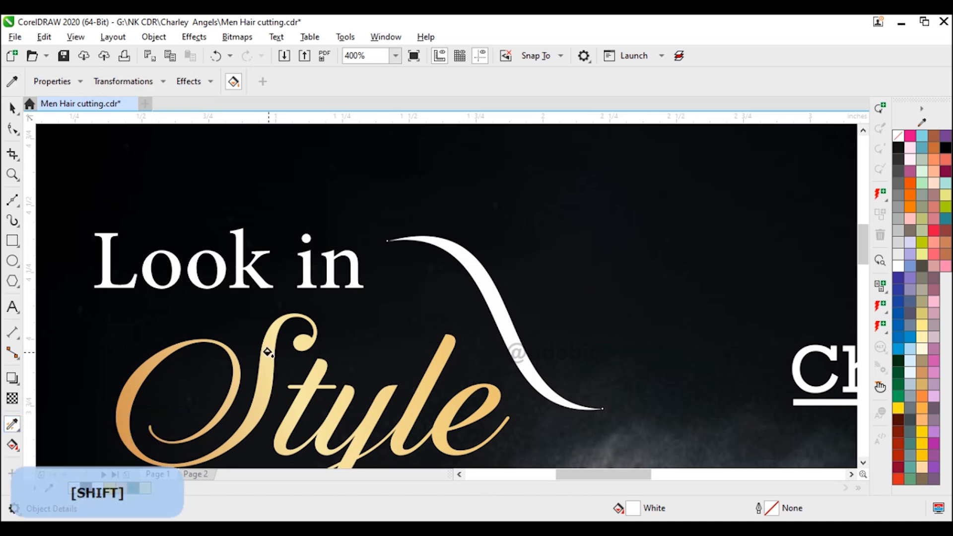
left_click(476, 276)
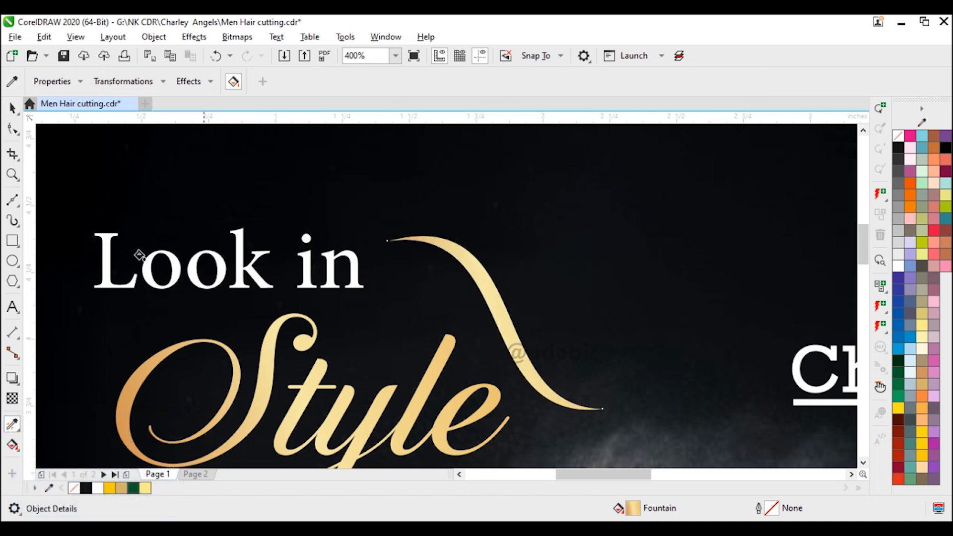
Step: Extend the swoosh's lower tip outward and adjust its upper curve handle to refine its thickness
left_click(11, 130)
left_click_drag(602, 409, 618, 404)
left_click_drag(536, 202, 542, 214)
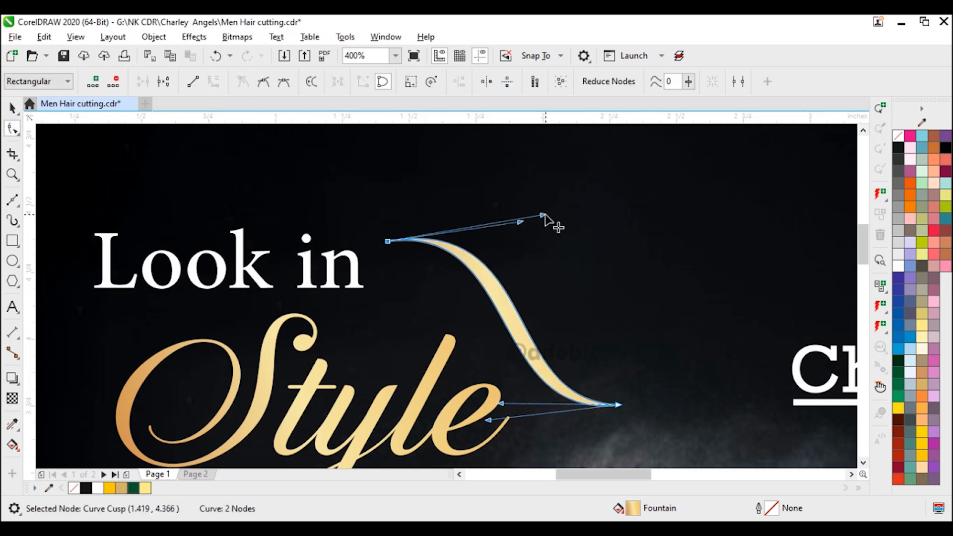
Step: Duplicate the gold swoosh and arrange the two shapes as offset hair strands beside Look in and Style
left_click(12, 109)
key("Page_Up")
mouse_move(519, 337)
left_mouse_down()
mouse_move(467, 303)
mouse_move(533, 330)
left_mouse_up()
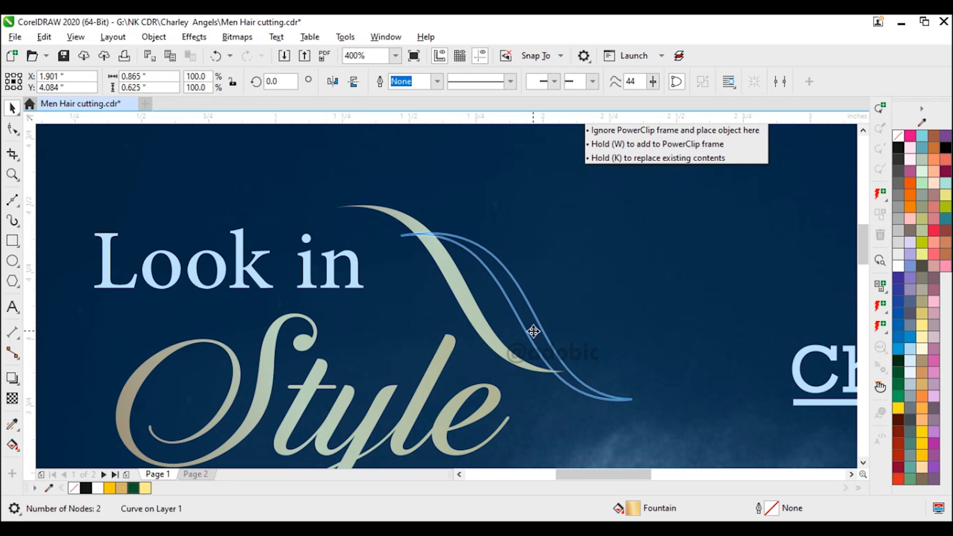
Step: Draw a 3.127 × 0.978 inch rectangle from the photo's left edge and fill it with Style's gold gradient
key("F4")
left_click(19, 241)
left_click_drag(148, 273, 356, 345)
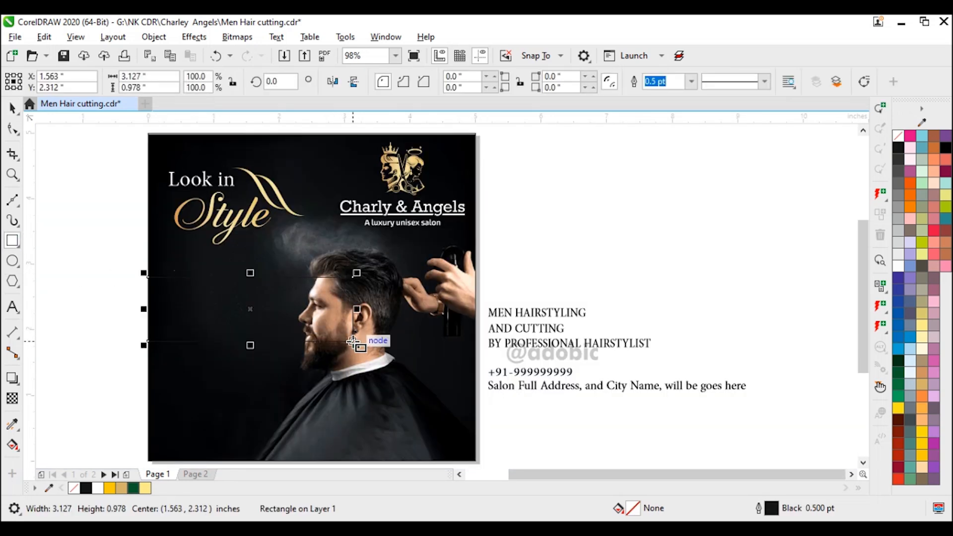
left_click(19, 430)
left_click(55, 441)
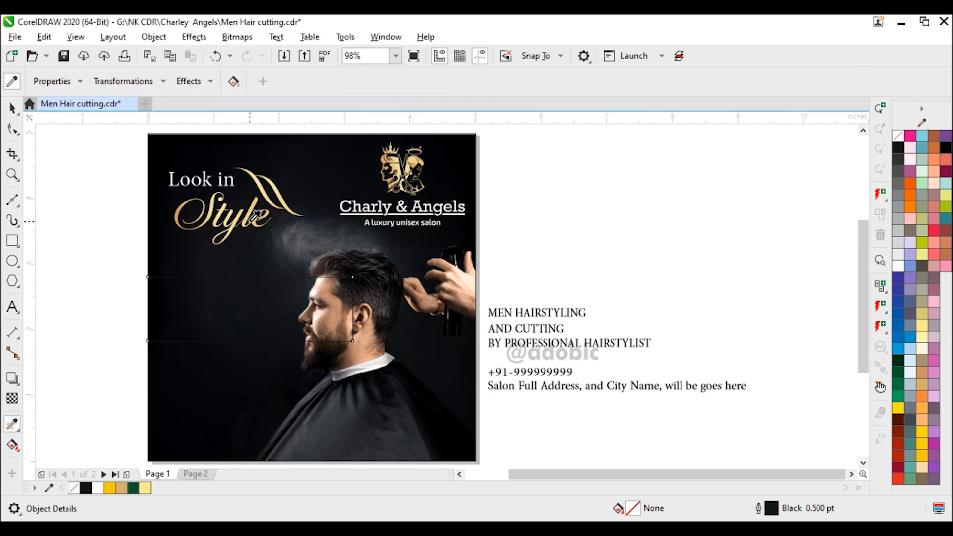
left_click(260, 305)
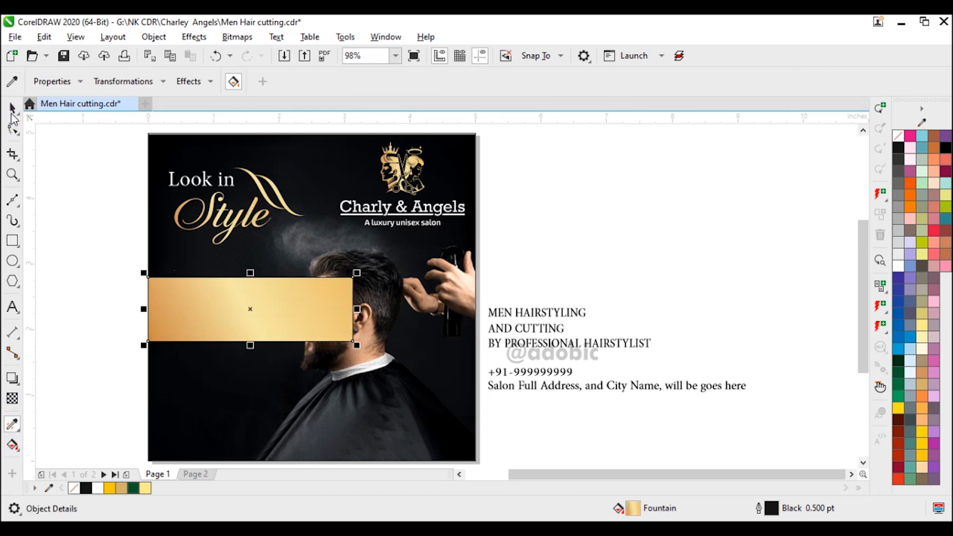
Step: Mirror the gold rectangle horizontally, remove its outline and narrow it to 2.627 inches from the free end
left_click(11, 112)
left_click(332, 81)
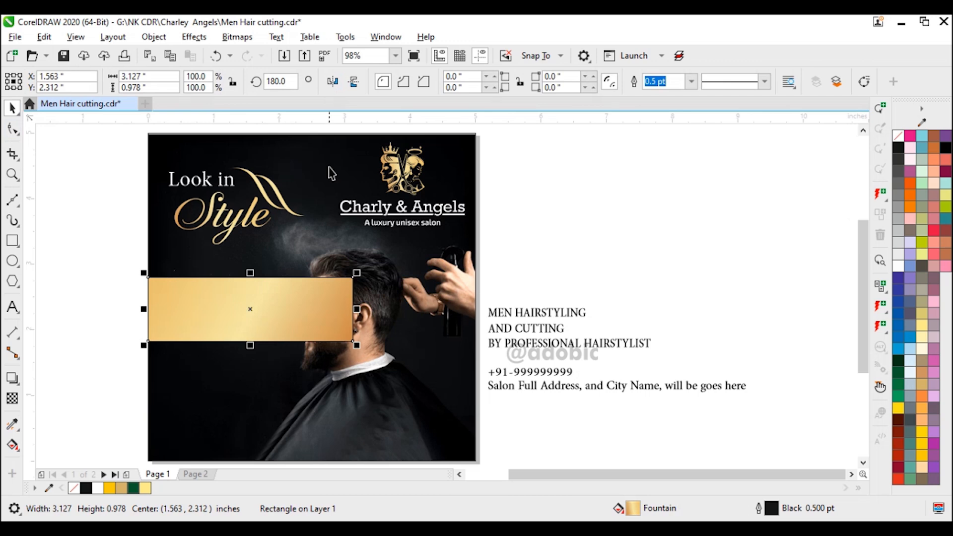
left_click_drag(359, 308, 322, 308)
Step: Place the gold rectangle inside the photo's square PowerClip frame
left_click(155, 37)
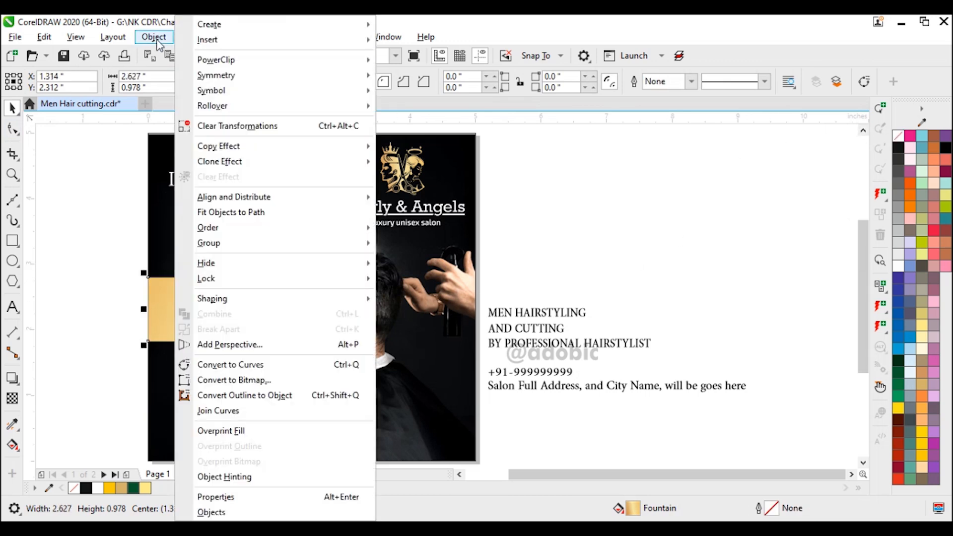
mouse_move(283, 58)
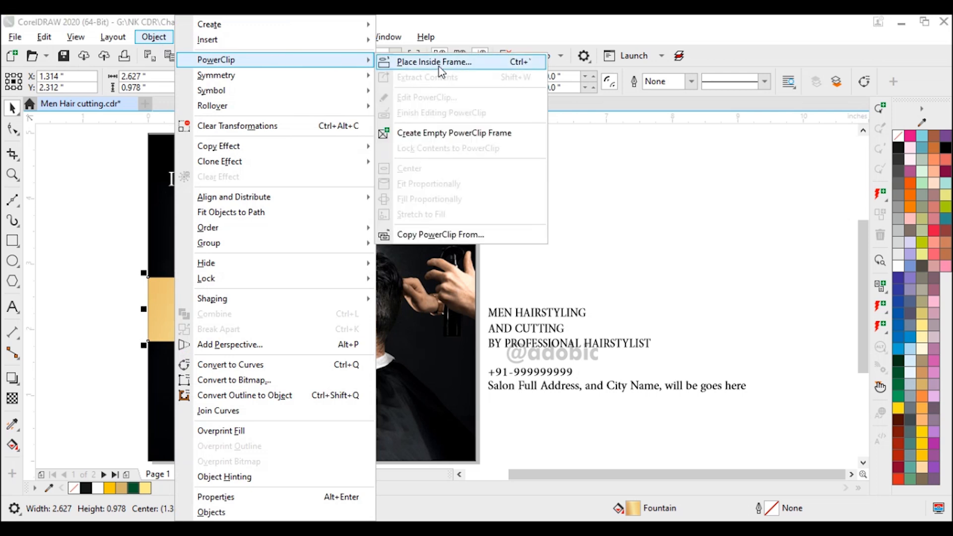
left_click(404, 61)
left_click(297, 230)
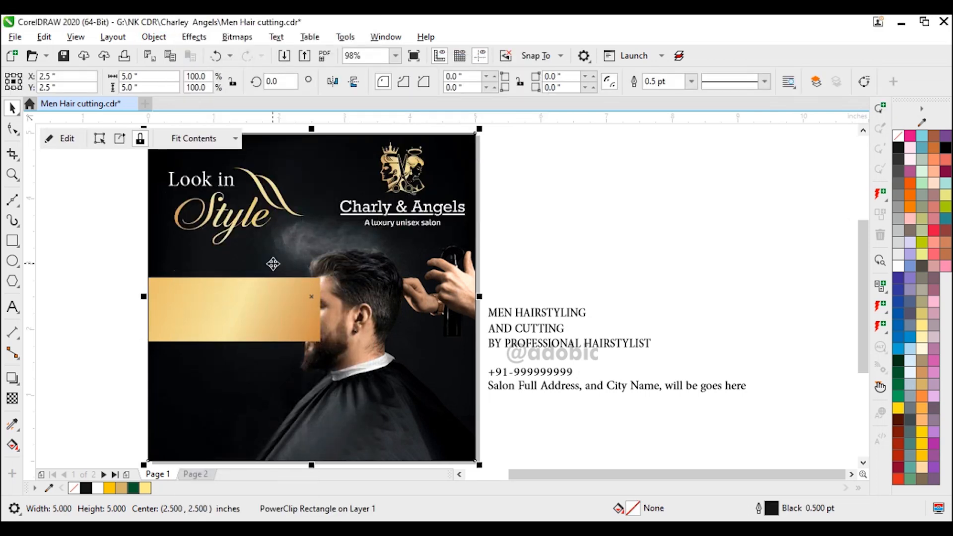
Step: Edit the PowerClip contents to send the gold band behind the man and nudge it slightly down
left_click(281, 244, "ctrl")
left_click(268, 307)
key("ctrl+Page_Down")
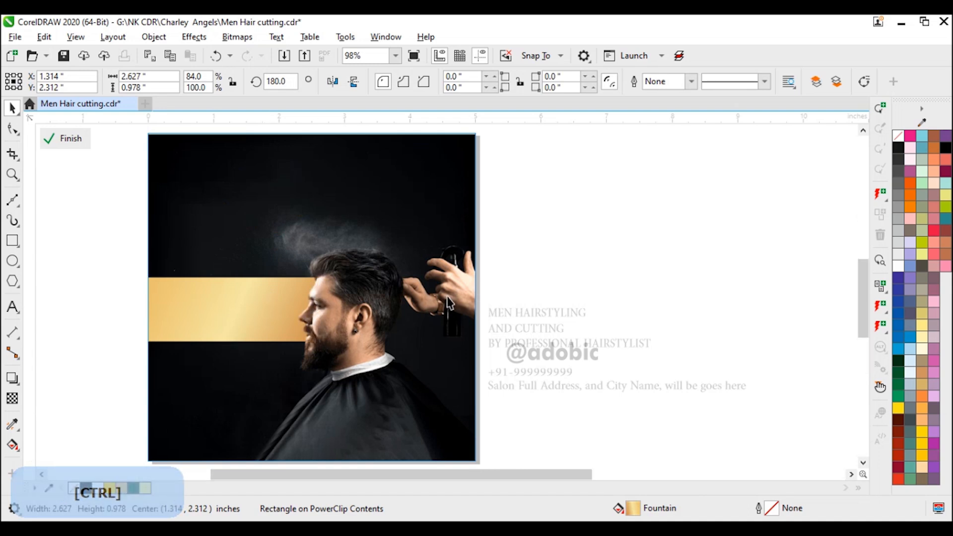
scroll(270, 308, "up", 2)
key("shift+Down")
left_click(59, 141)
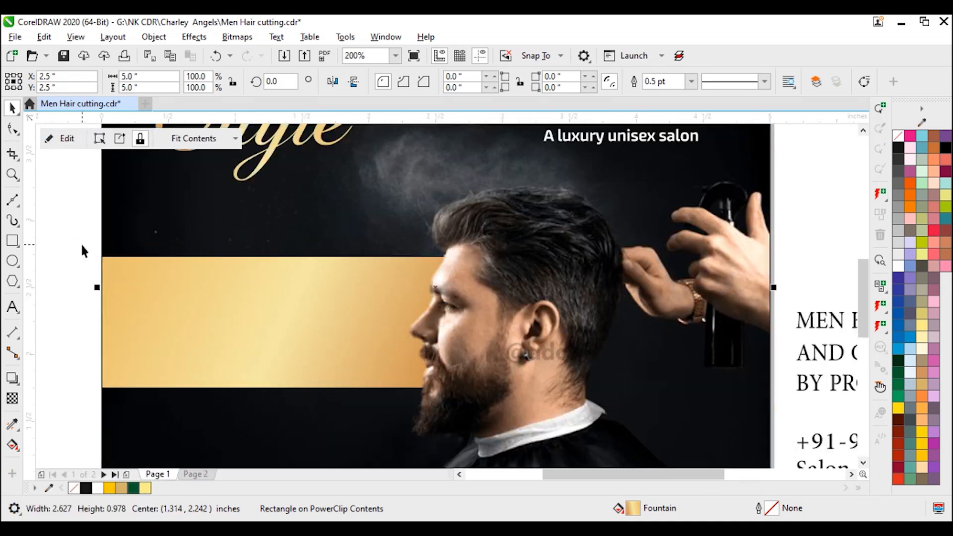
Step: Move the three text lines from Men Hairstyling to By Professional Hairstylist onto the gold band
key("F4")
left_click(549, 313)
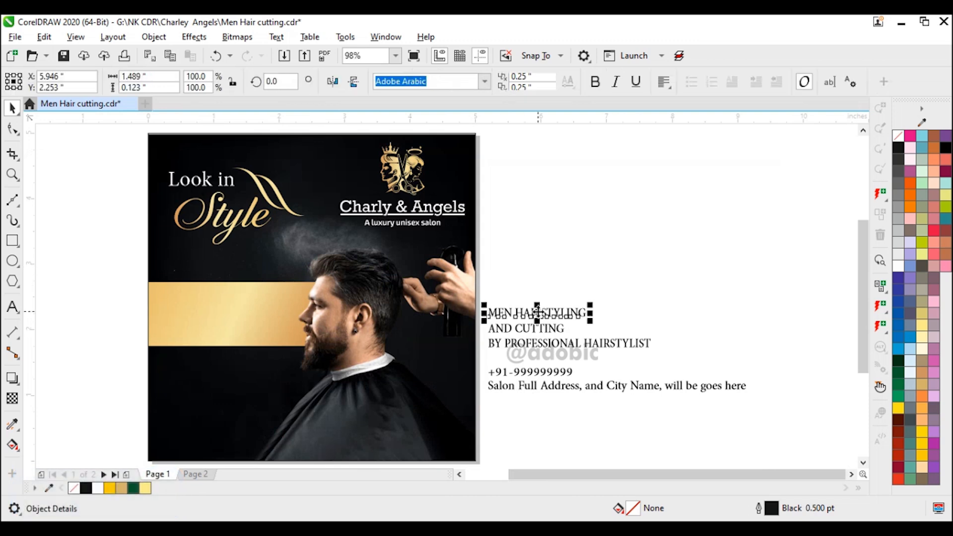
left_click(551, 332, "shift")
left_click(566, 348, "shift")
left_click_drag(566, 348, 253, 331)
Step: Set the font of all three text lines on the gold band to Montserrat SemiBold
left_click(111, 248)
key("z")
left_click_drag(113, 247, 481, 369)
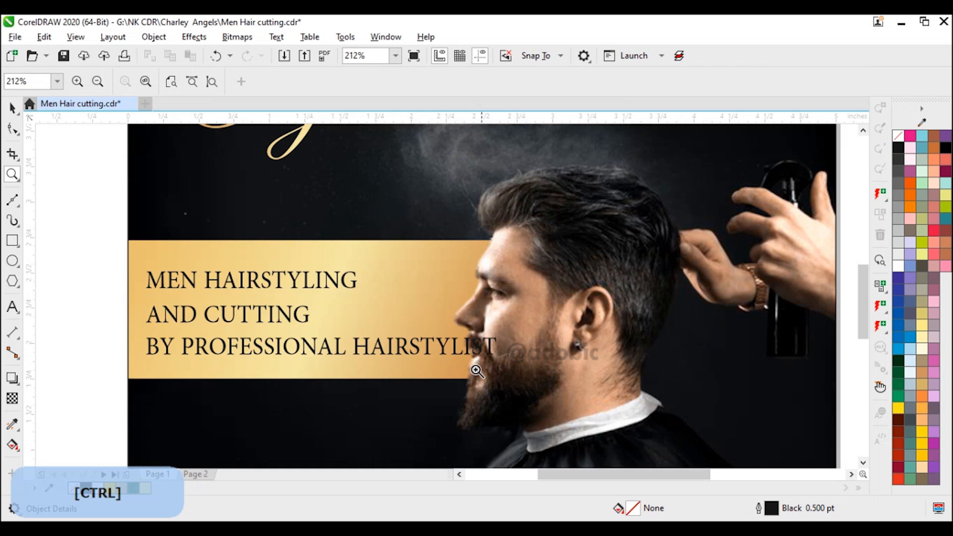
key("ctrl+space")
left_click(298, 282)
left_click(486, 82)
left_click_drag(100, 257, 545, 408)
left_click(427, 81)
type("monts")
key("Down")
key("Down")
key("Down")
key("Down")
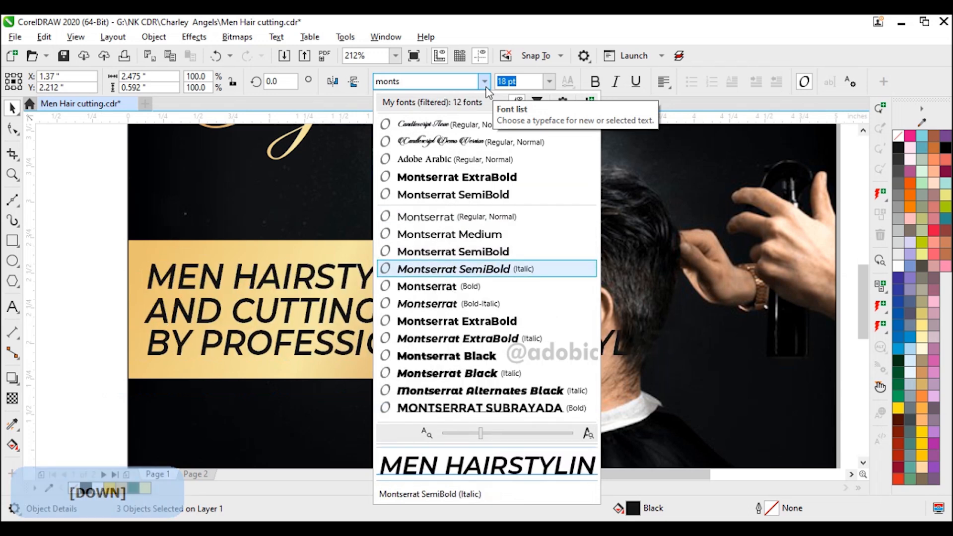
key("Up")
key("Return")
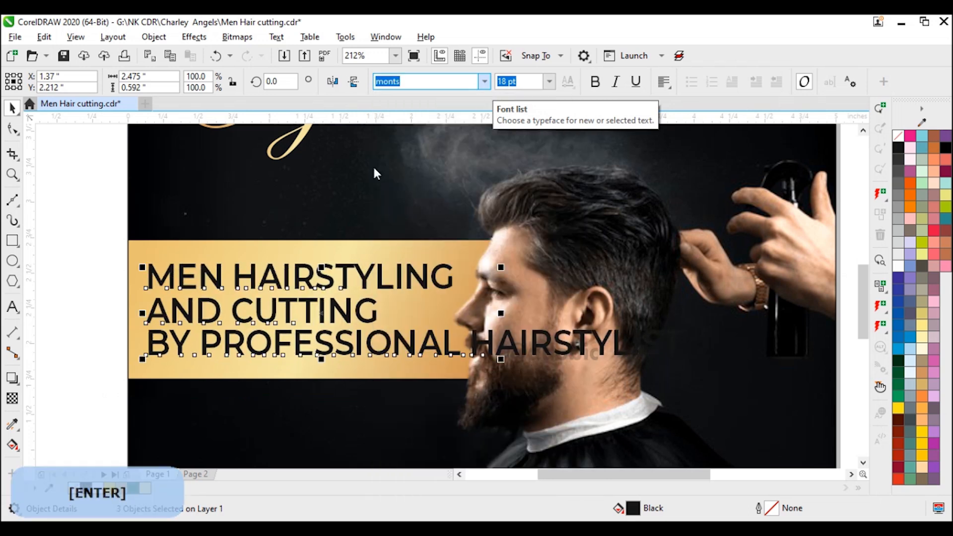
Step: Scale down the By Professional Hairstylist line to fit within the gold band and adjust its vertical position
left_click(184, 360)
left_click_drag(688, 355, 441, 394)
left_click_drag(405, 345, 405, 352)
Step: Set the font of the Men Hairstyling and And Cutting lines to Montserrat Bold
left_click(349, 312)
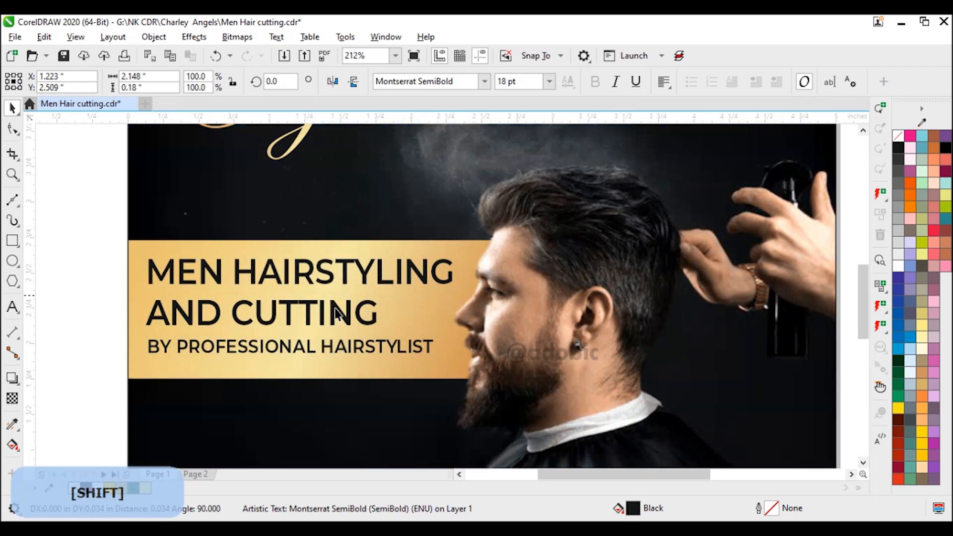
left_click(357, 273, "shift")
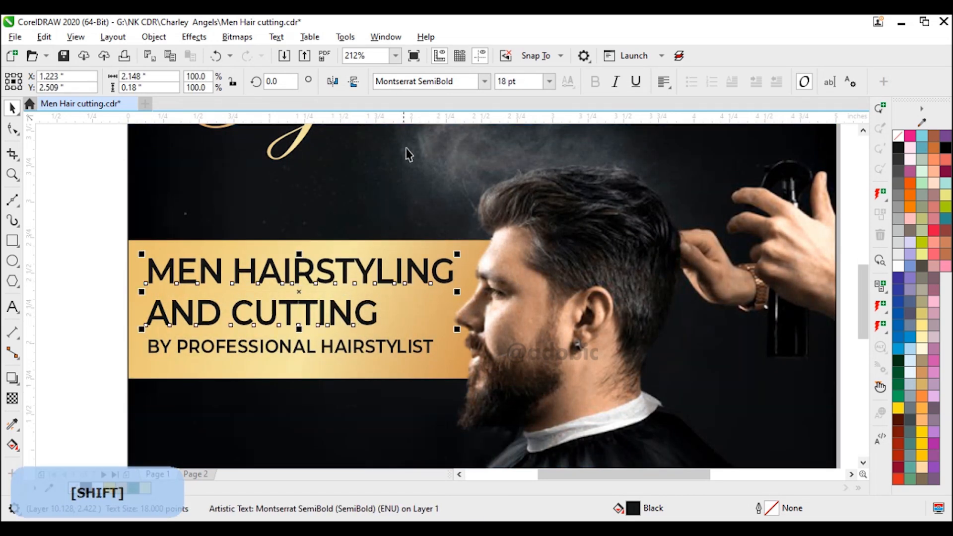
left_click(484, 82)
key("Down")
key("Down")
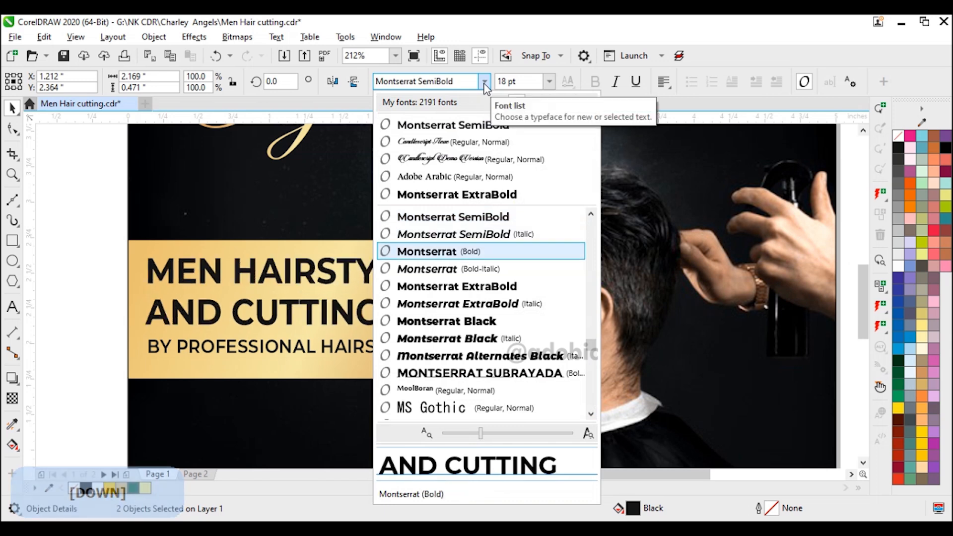
key("Return")
Step: Left-align the three text lines and nudge them slightly left and down within the gold band
left_click_drag(53, 234, 471, 390)
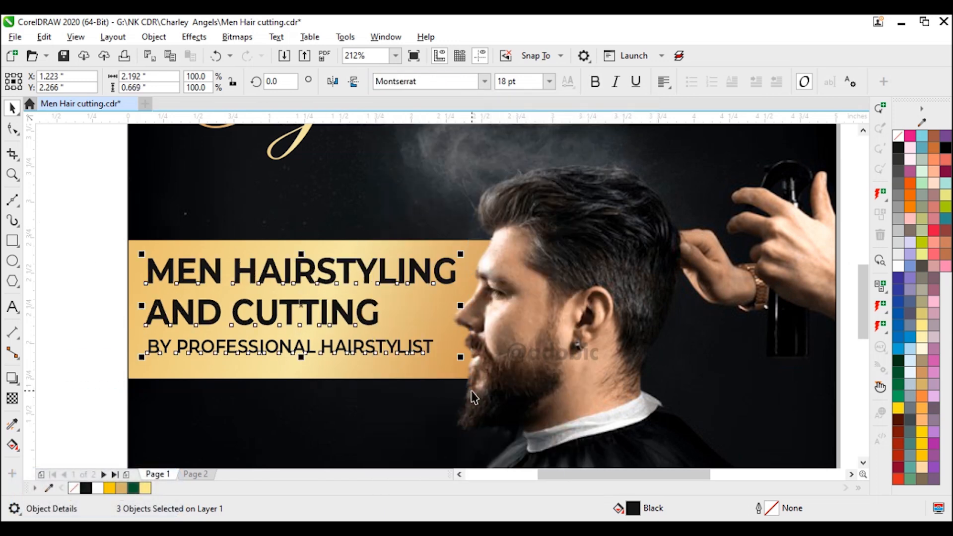
key("l")
key("Left")
key("Down")
key("Down")
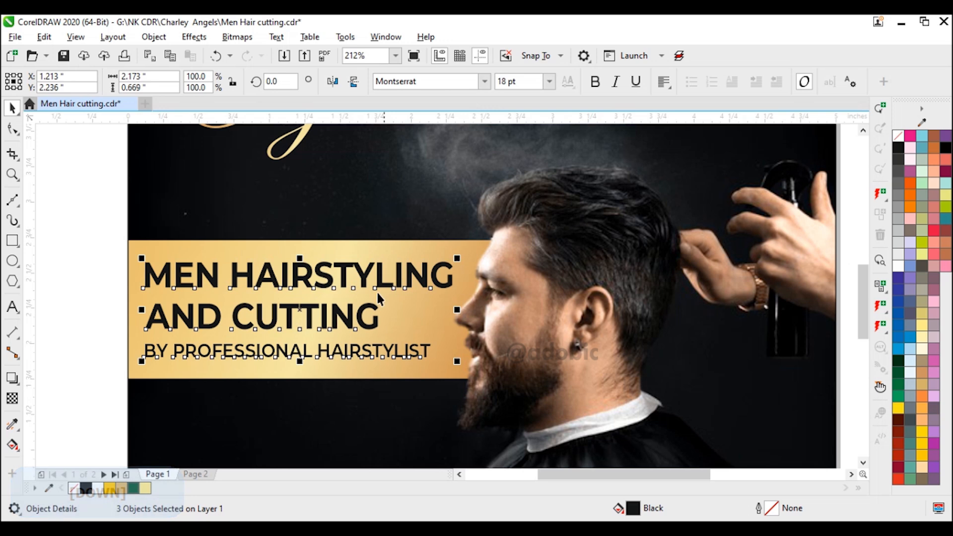
left_click(275, 250)
key("alt")
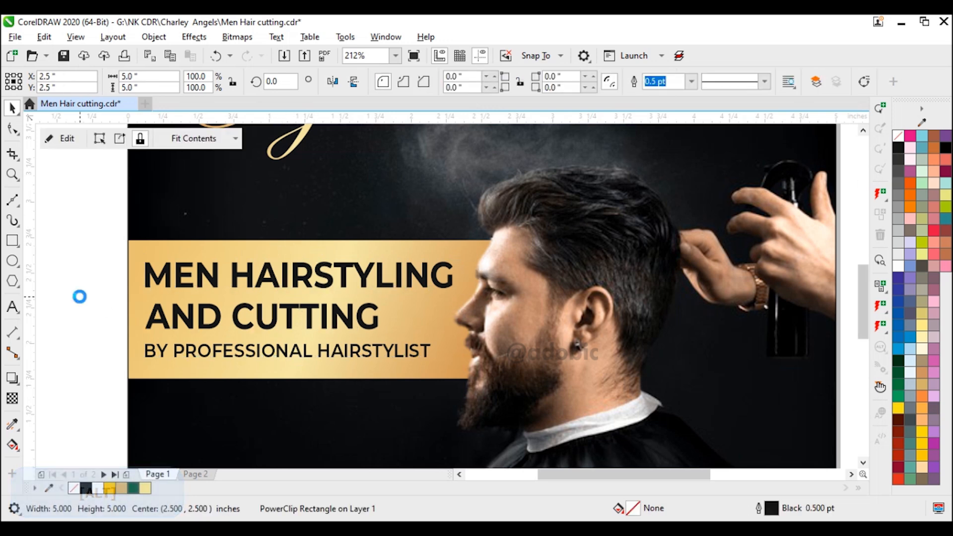
key("Escape")
Step: Draw a rectangle about 3.47 × 0.73 inches across the poster's lower edge and fill it with the dark color sampled from the background
key("F4")
key("F6")
left_click_drag(75, 458, 304, 410)
left_click(15, 430)
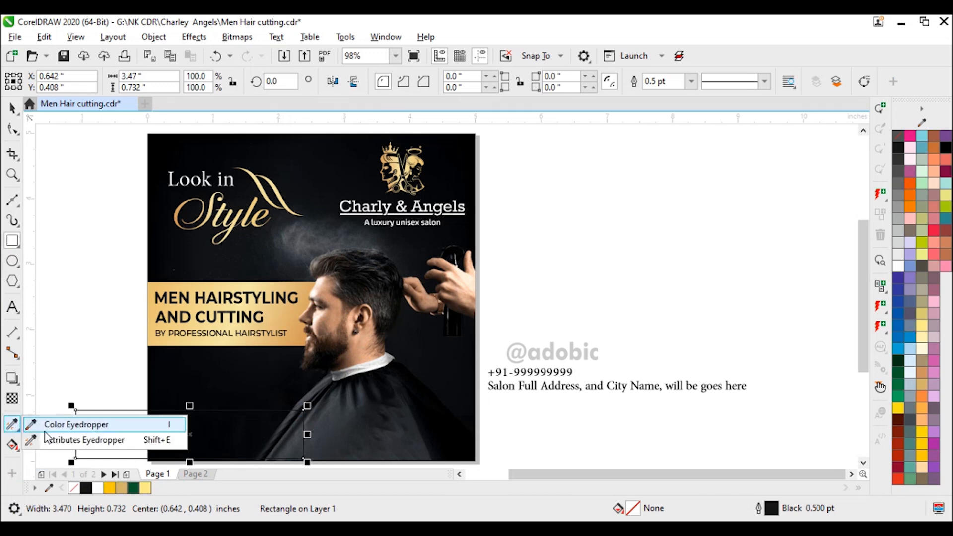
left_click(64, 423)
left_click(187, 368)
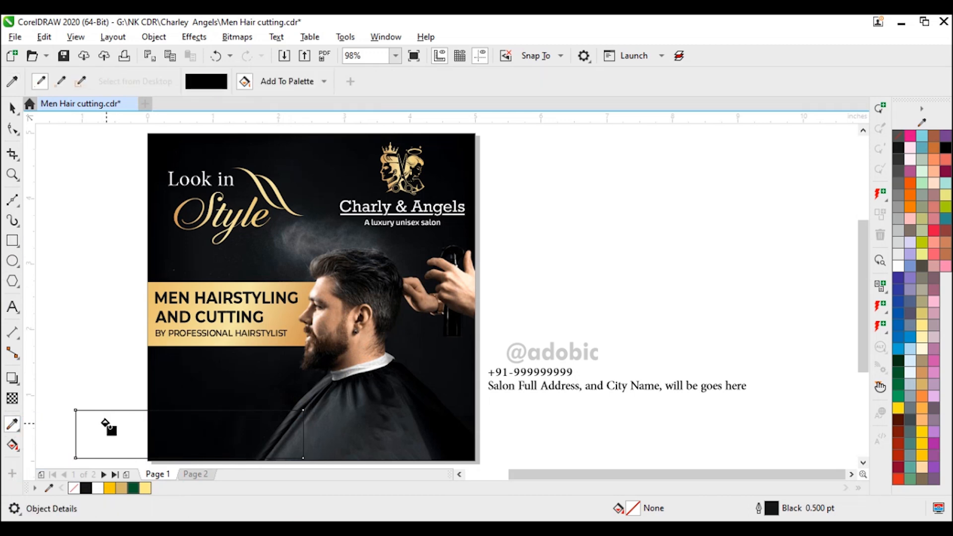
left_click(106, 425)
left_click(12, 108)
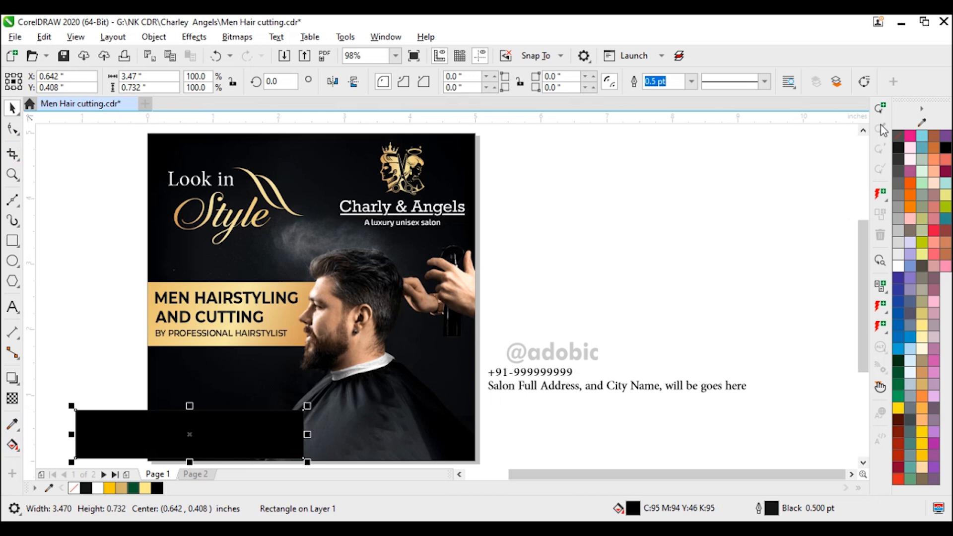
Step: Center the dark rectangle horizontally on the poster and stretch it to 5.0 inches wide and about 0.98 inch tall
left_click(351, 401, "shift")
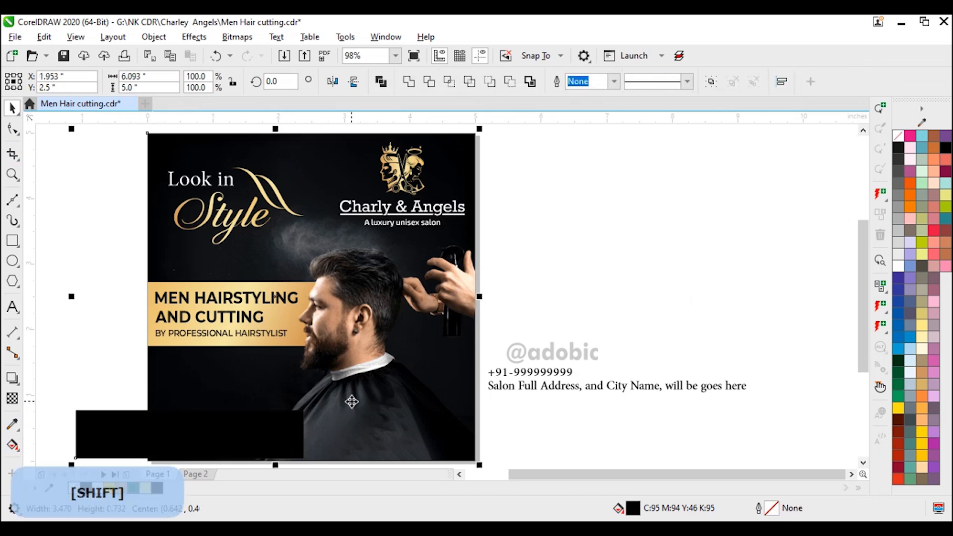
key("c")
left_click(394, 442)
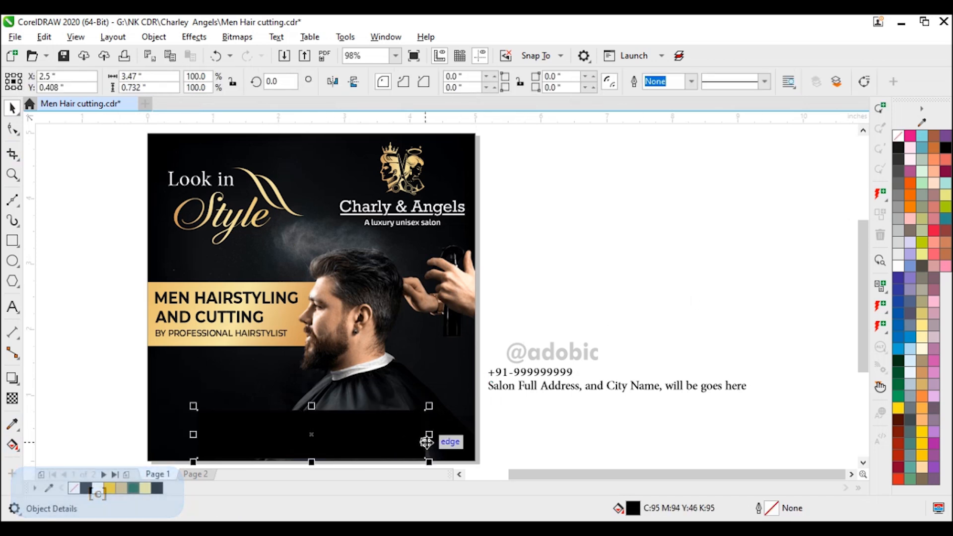
left_click_drag(425, 433, 475, 435)
left_click_drag(311, 408, 313, 391)
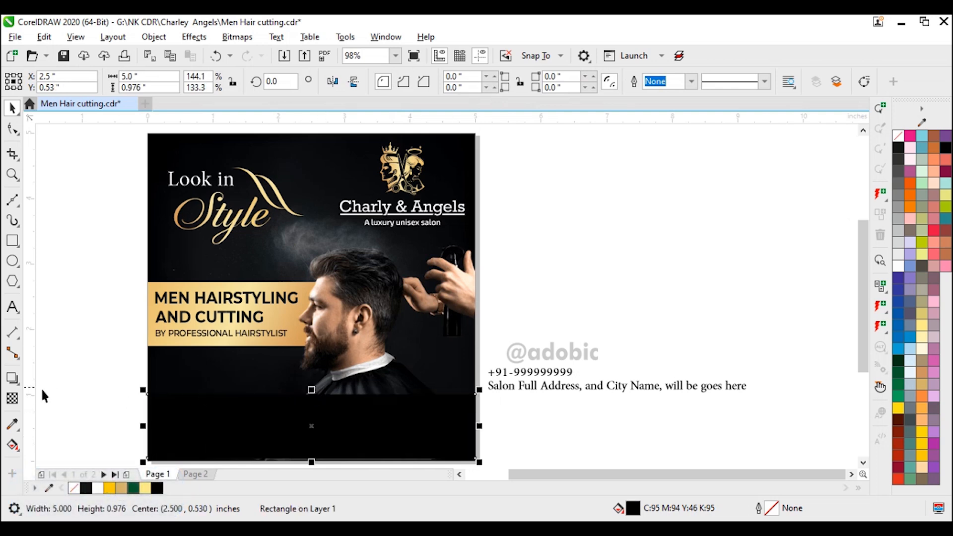
Step: Apply a gradient transparency to the dark rectangle, fading it from opaque at its base to transparent at its upper edge
left_click_drag(309, 460, 313, 373)
key("space")
left_click(563, 303)
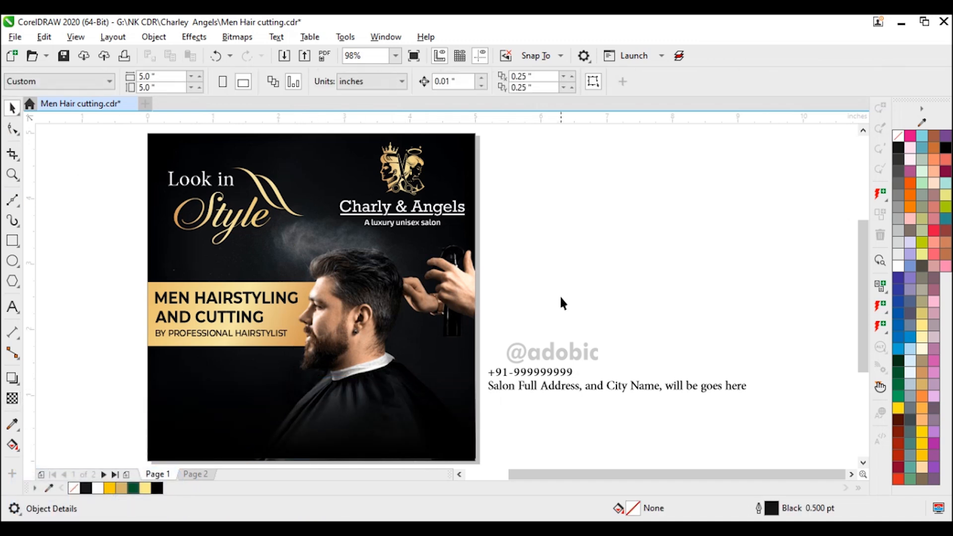
Step: Move the phone number and salon address lines onto the lower part of the poster and fill them white
left_click(545, 379)
left_click(550, 388, "shift")
left_click_drag(550, 389, 334, 427)
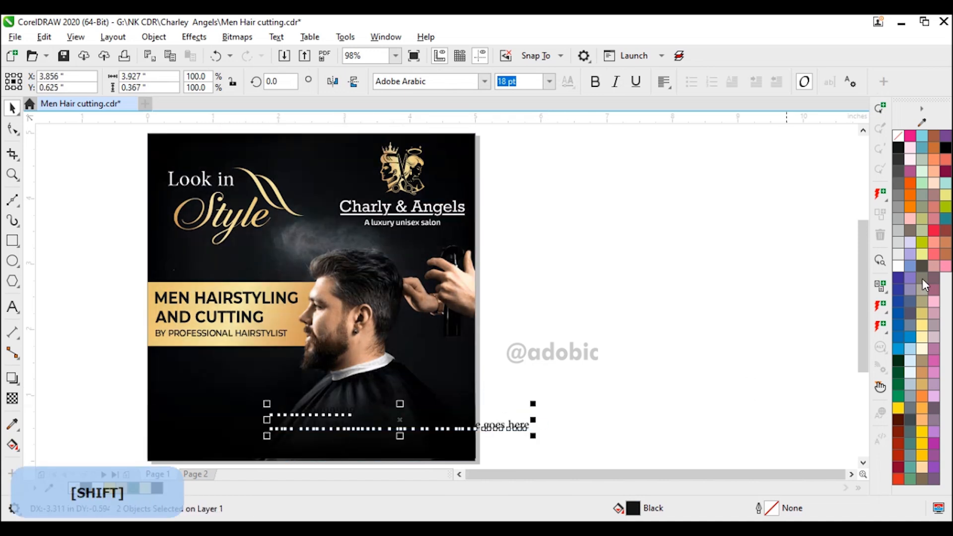
left_click(898, 267)
left_click(319, 441)
Step: Set the phone number and address lines to Montserrat SemiBold at 10 pt
scroll(319, 441, "up", 2)
scroll(447, 298, "down", 1)
left_click_drag(464, 265, 327, 307)
left_click_drag(168, 400, 789, 193)
left_click(485, 82)
left_click(494, 143)
left_click(521, 82)
type("12")
key("Return")
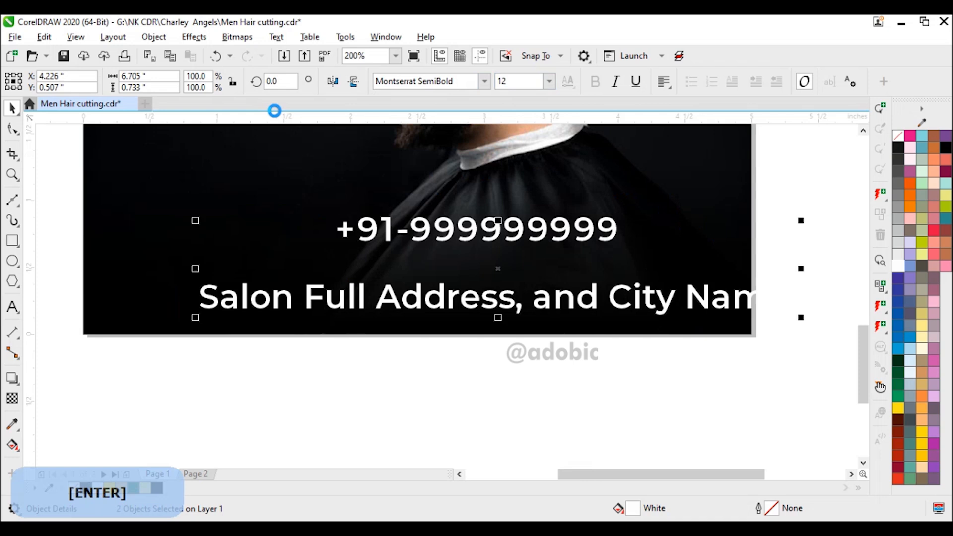
key("Up")
key("Up")
key("Return")
Step: Center-align the text of both contact lines and center them horizontally on the poster
left_click(664, 82)
left_click(686, 130)
left_click(627, 189, "shift")
key("c")
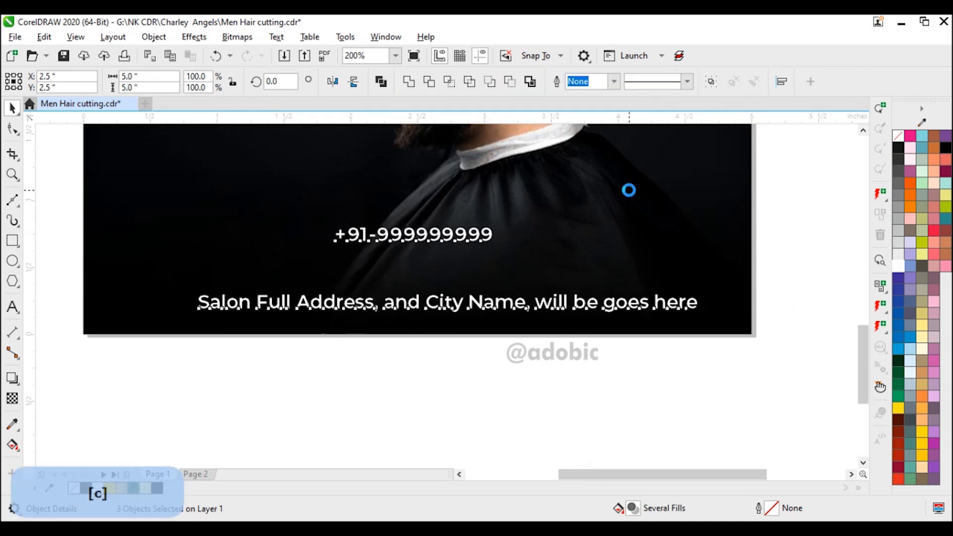
left_click(484, 379)
Step: Change the address line to uppercase at 9 pt and shift it slightly down toward the poster's lower edge
left_click(485, 318)
left_click(276, 37)
left_click(311, 328)
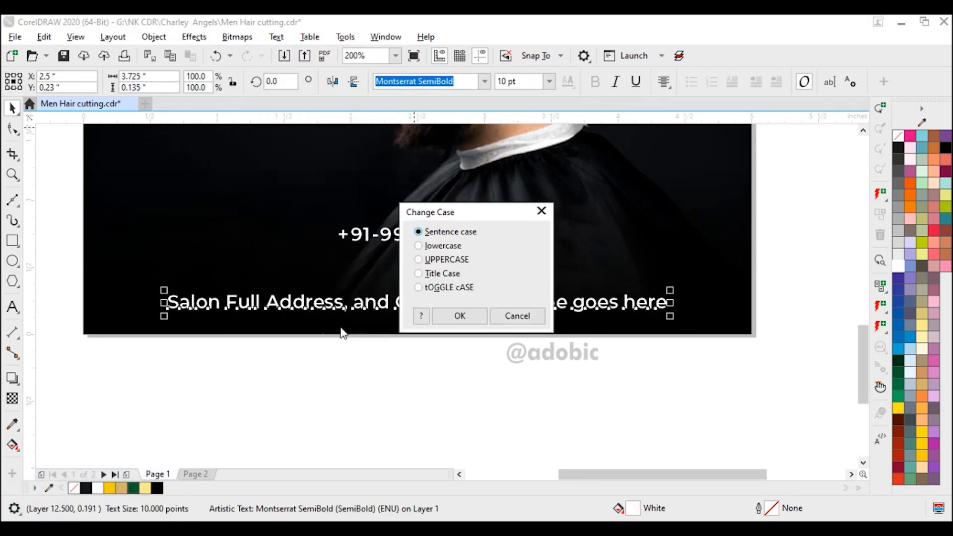
left_click(427, 244)
left_click(457, 314)
type("9")
key("Return")
left_click_drag(598, 304, 600, 314)
left_click(447, 380)
Step: Draw a circle about 0.21 inch wide below the poster and add a concentric scaled-down copy about 0.07 inch wide inside it
left_click_drag(158, 358, 187, 388)
key("space")
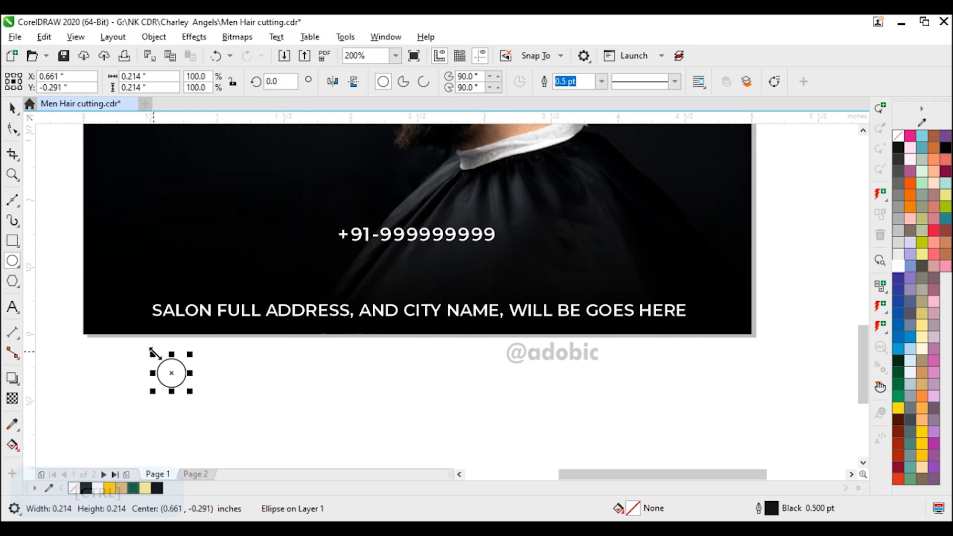
scroll(186, 390, "up", 2)
left_click_drag(453, 287, 430, 273)
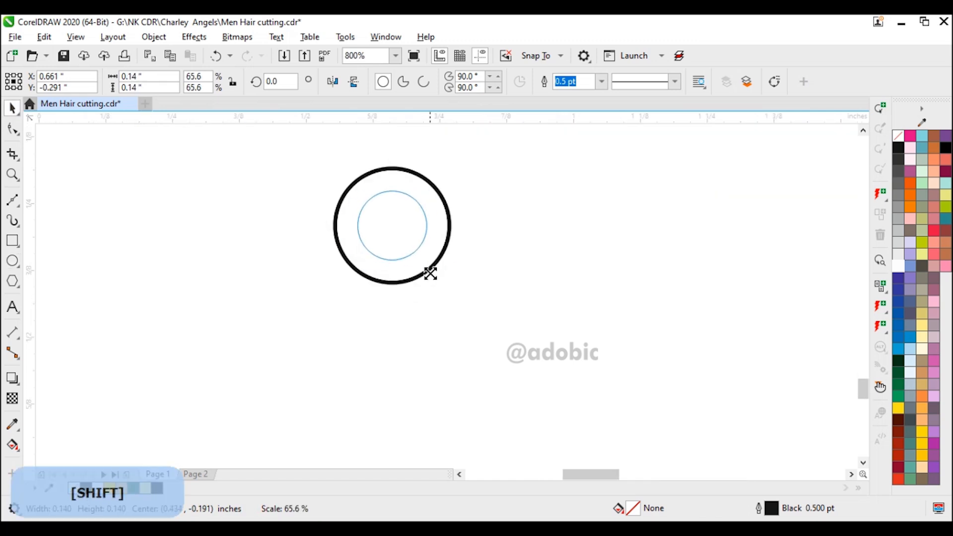
left_click(68, 279)
Step: Draw a polygon beside the circles and reduce it to 3 sides, making a triangle about 0.15 × 0.13 inch
left_click(15, 281)
left_click_drag(231, 202, 320, 303)
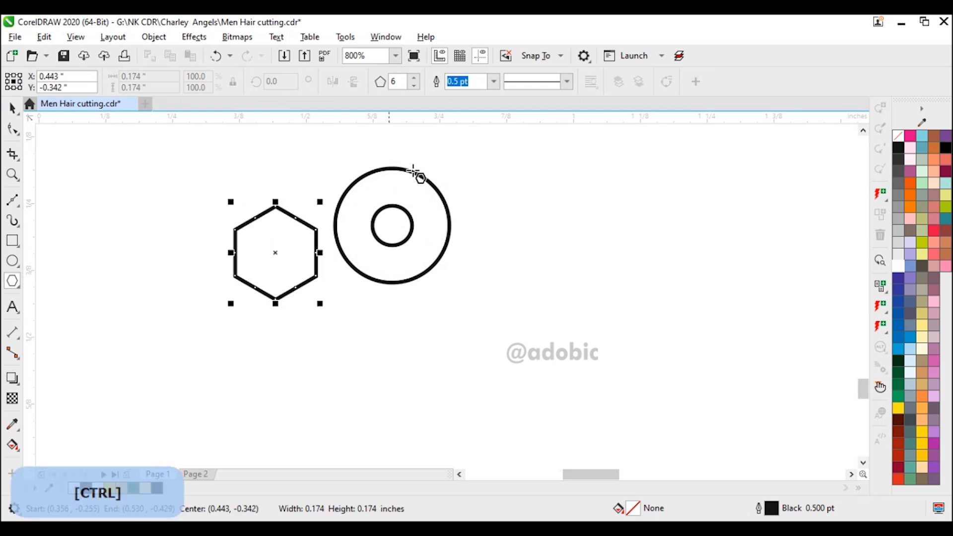
left_click(413, 85)
left_click(413, 85)
left_click(414, 85)
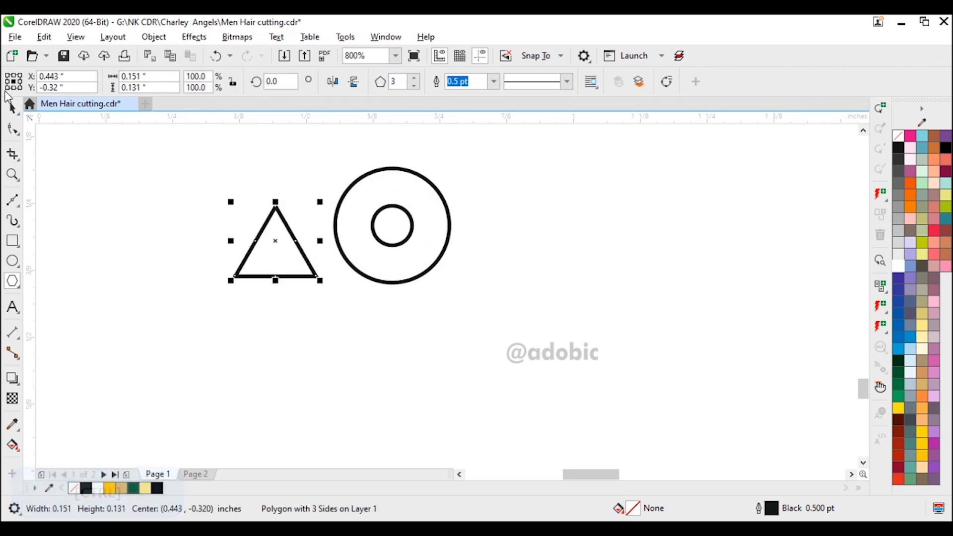
Step: Flip the triangle vertically, place it under the outer circle and resize it to about 0.18 × 0.17 inch to meet the circle's edges
left_click(353, 84)
left_click_drag(261, 220, 343, 255)
left_click_drag(427, 291, 447, 246)
left_click_drag(395, 330, 395, 351)
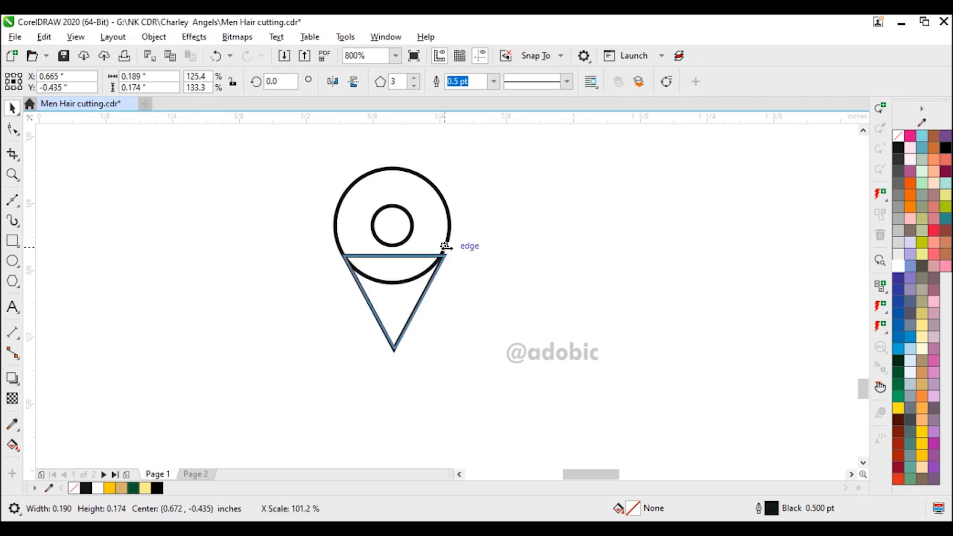
left_click_drag(440, 254, 440, 254)
scroll(448, 296, "up", 1)
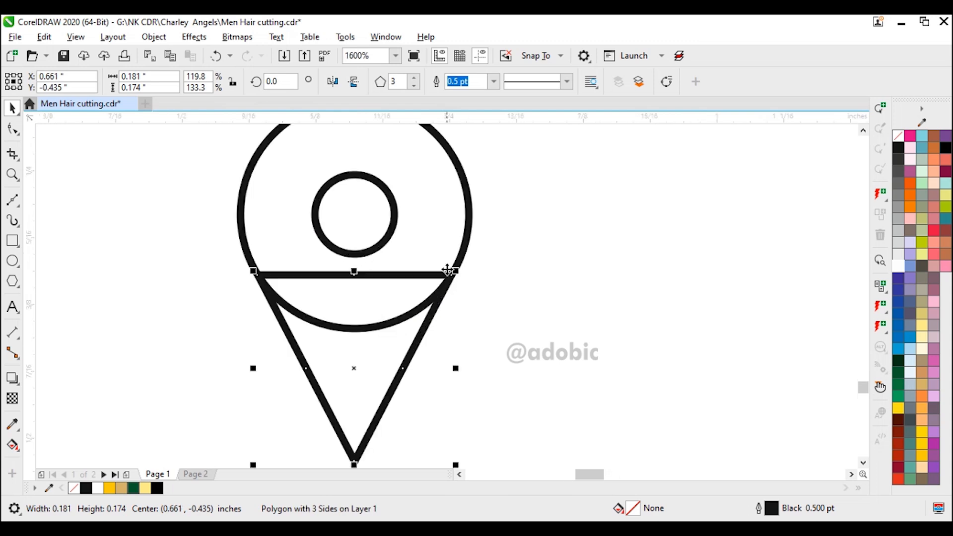
Step: Weld the triangle and outer circle into one pin shape, then fill it black with no outline
left_click(454, 270, "shift")
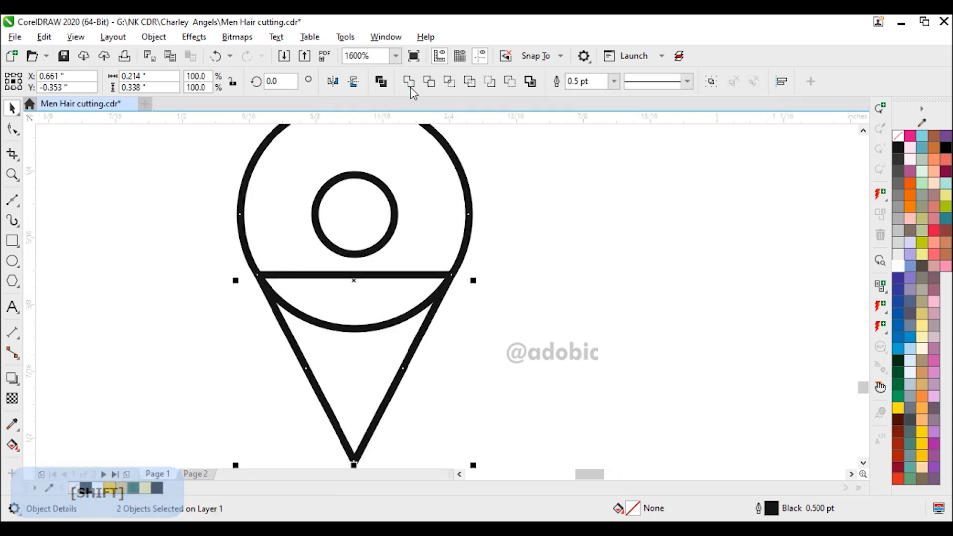
left_click(410, 87)
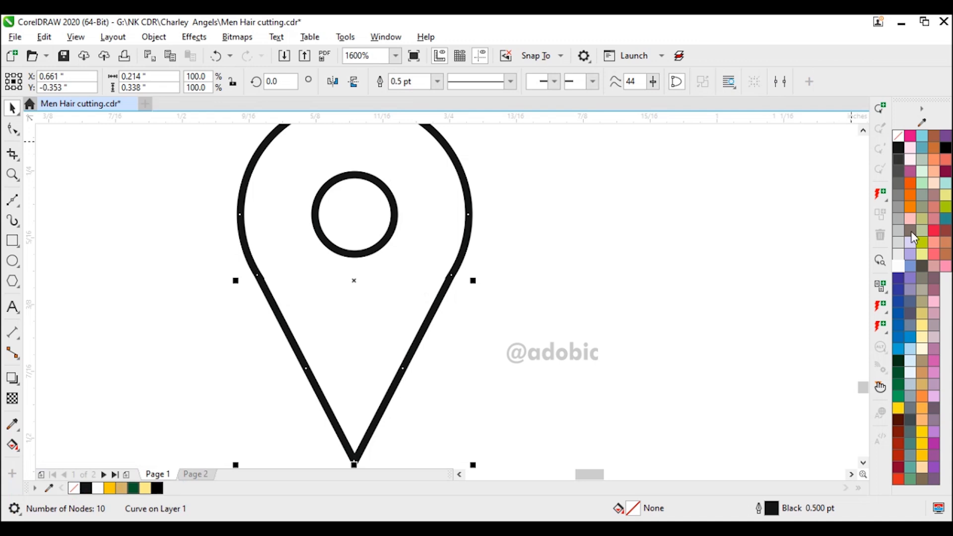
left_click(898, 147)
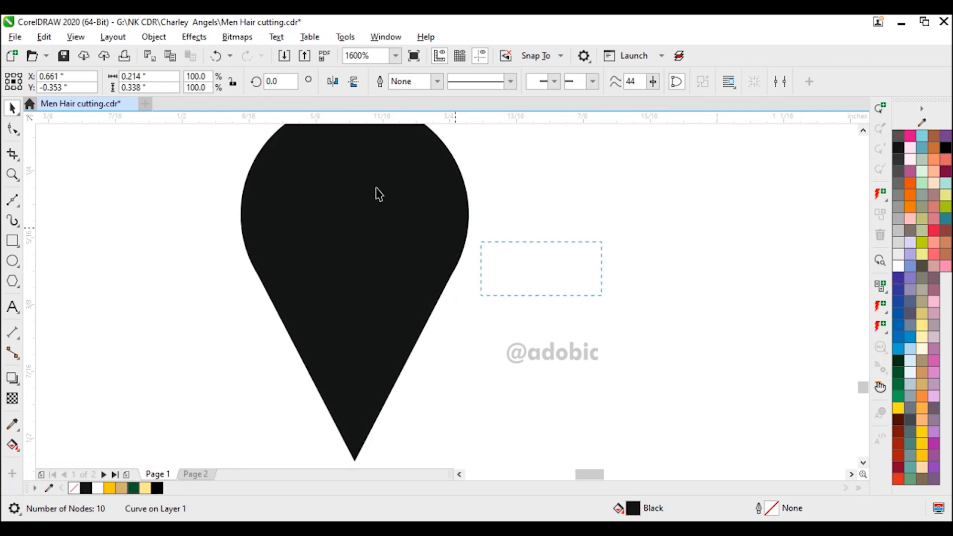
Step: Fill the inner circle white without outline, bring it in front of the pin, and cut it out of the pin shape
left_click_drag(376, 187, 263, 134)
left_click(898, 266)
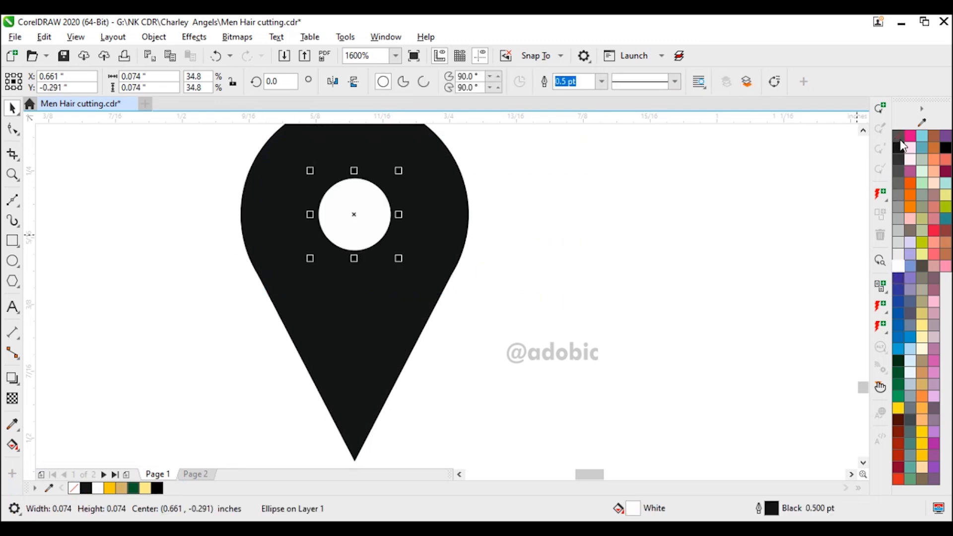
key("ctrl+Page_Up")
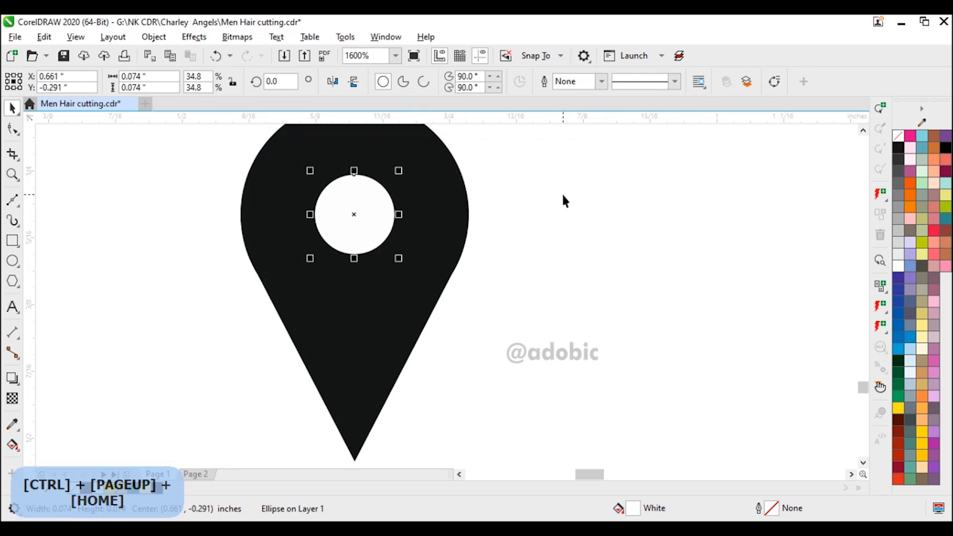
left_click(455, 216, "shift")
left_click(509, 87)
Step: Move the black location pin onto the poster just before the start of the address line
scroll(446, 296, "down", 5)
left_click_drag(447, 296, 424, 261)
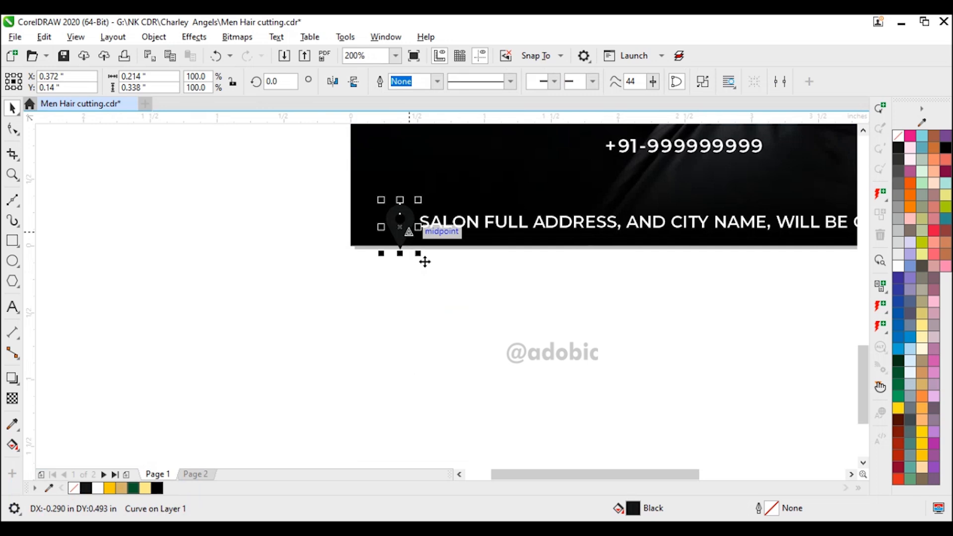
left_click(881, 257)
left_click(450, 442)
Step: Draw a circle about 0.42 inch wide around the location pin, fill it white without outline, and place it behind the pin
left_click_drag(319, 236, 510, 450)
mouse_move(491, 400)
left_mouse_down()
mouse_move(464, 392)
mouse_move(466, 369)
left_mouse_up()
left_click(898, 267)
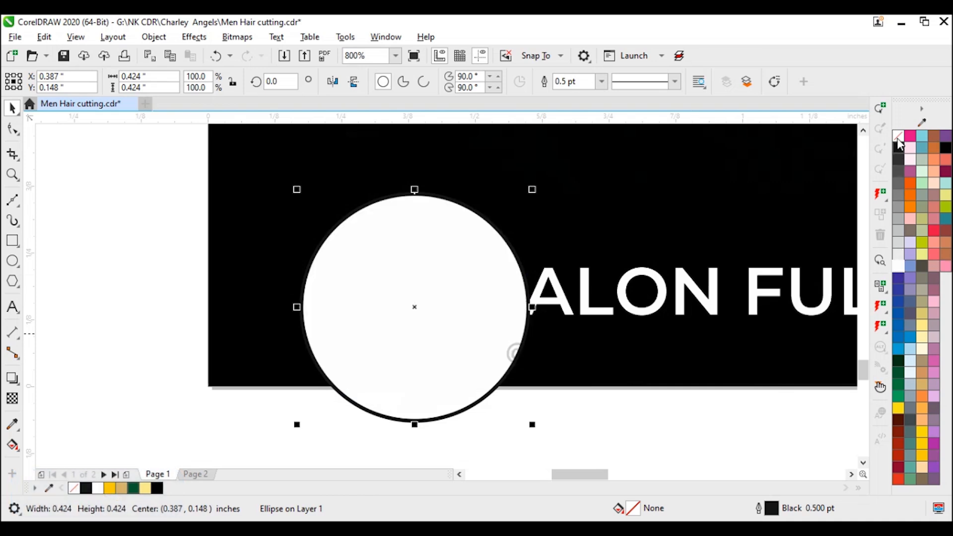
right_click(898, 136)
key("ctrl+Page_Down")
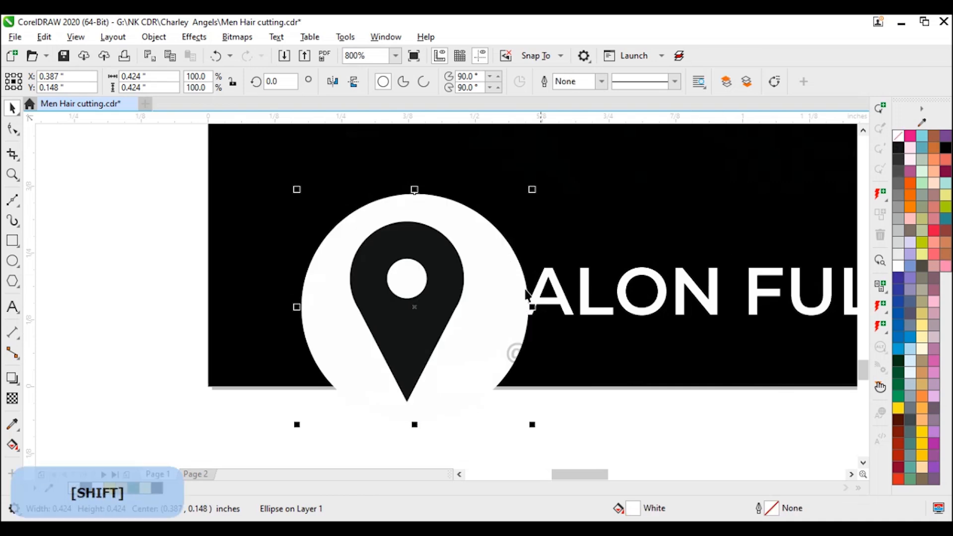
Step: Center the pin and white circle on each other, then scale the badge down and place it at the start of the address line
left_click(447, 269, "shift")
key("c")
key("e")
left_click_drag(526, 194, 446, 272)
left_click_drag(425, 311, 434, 292)
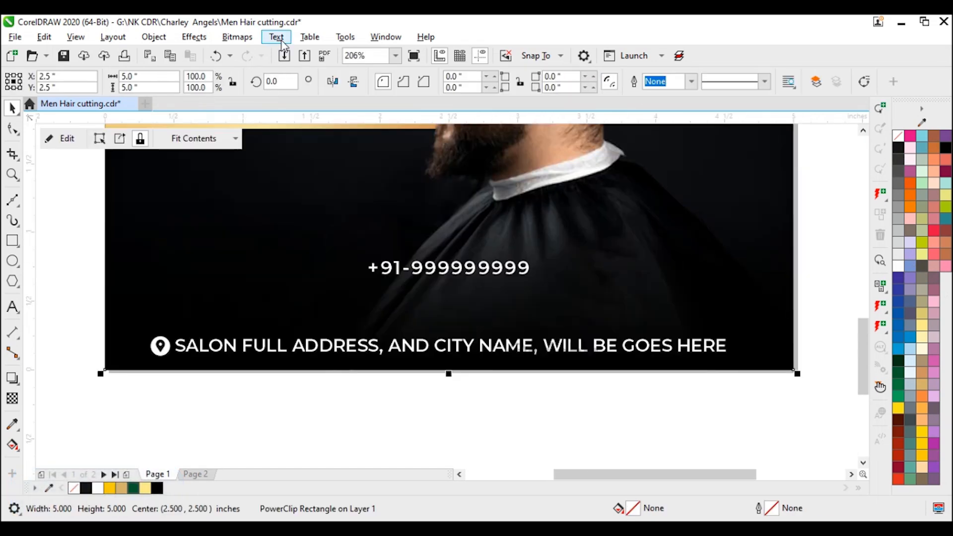
Step: Insert the circled telephone glyph from the Wingdings font just before the phone number
left_click(277, 37)
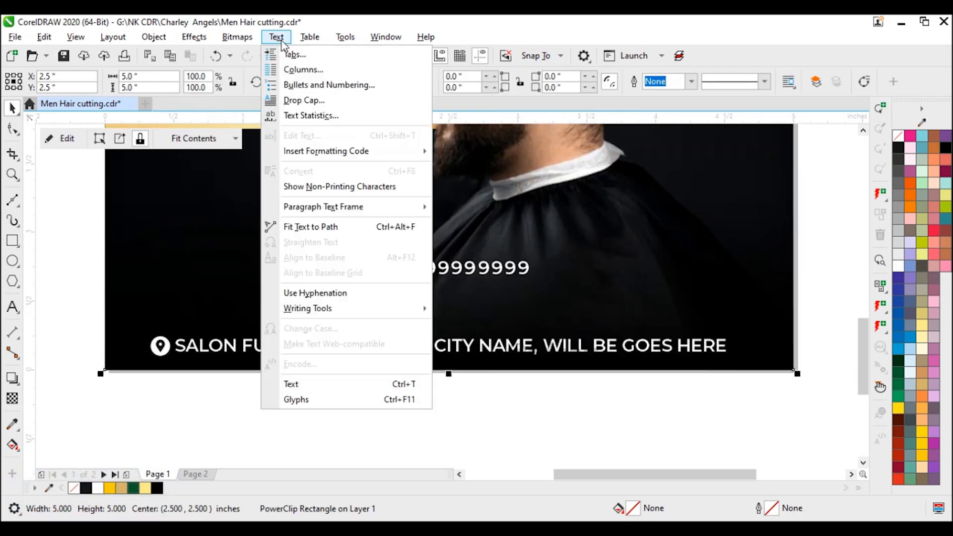
left_click(375, 405)
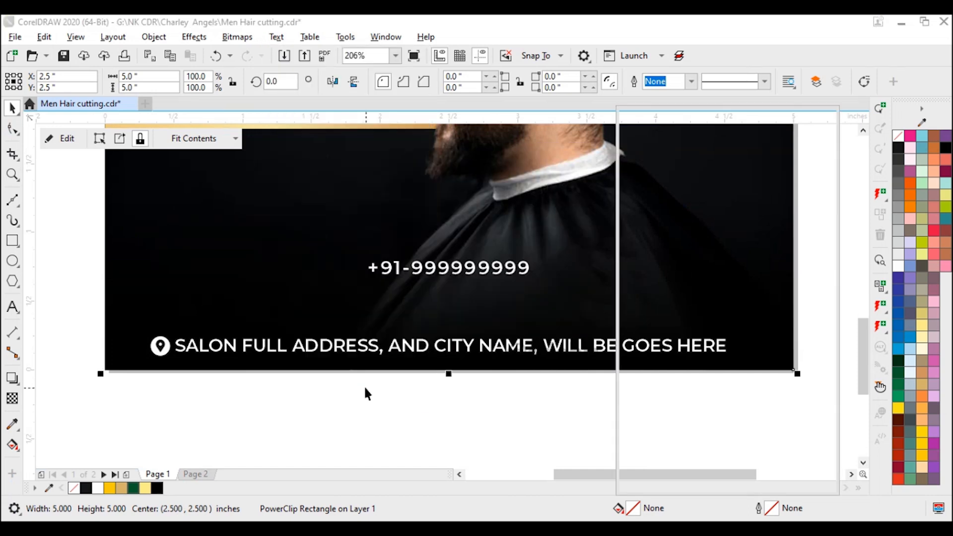
left_click(663, 214)
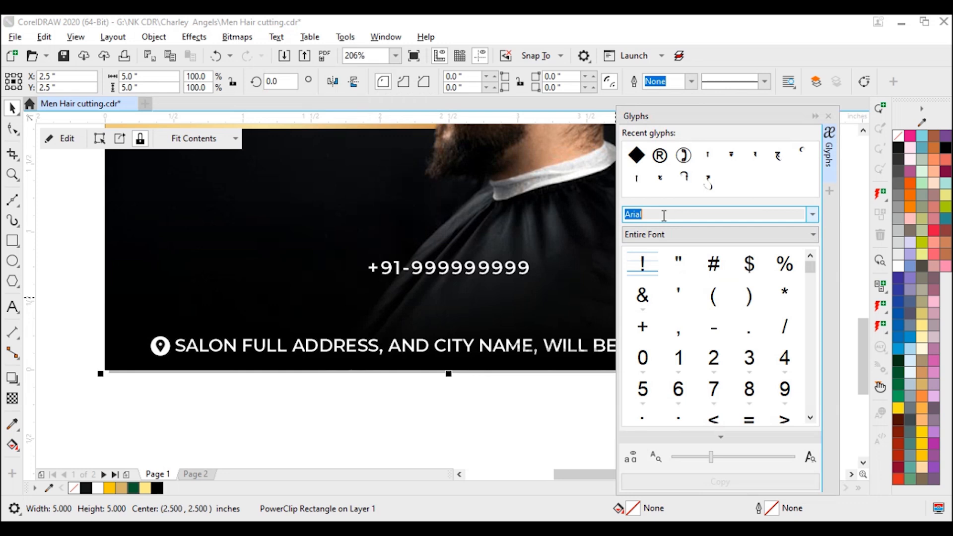
type("w")
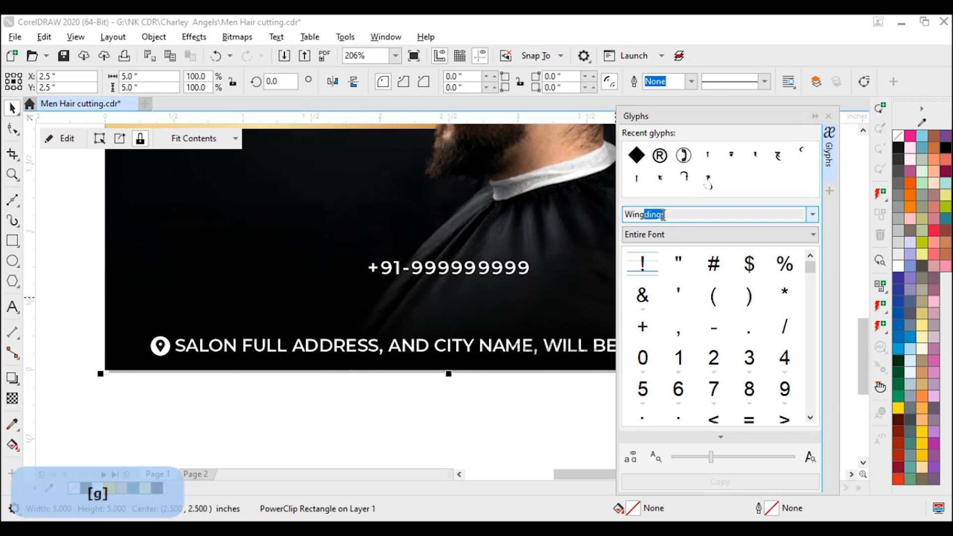
key("Return")
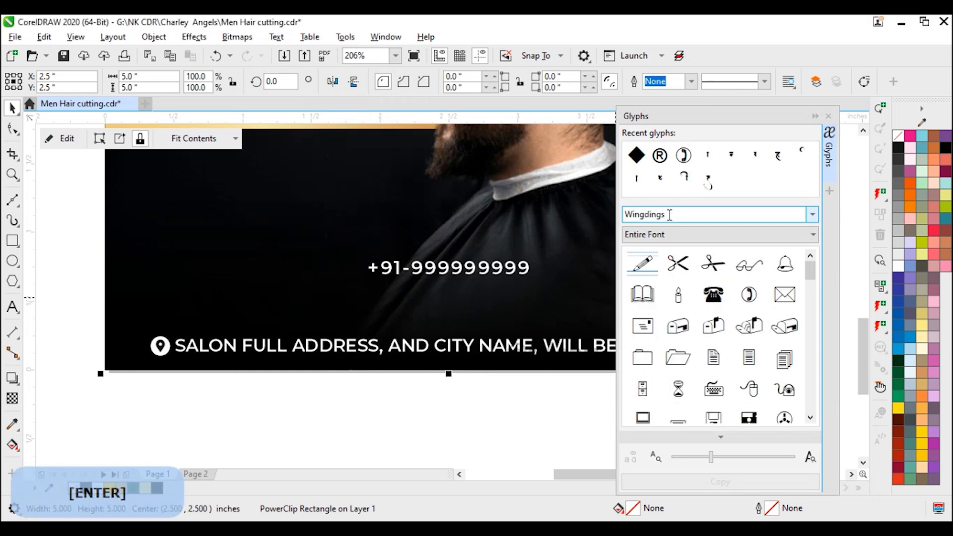
left_click(749, 294)
left_click_drag(446, 288, 329, 283)
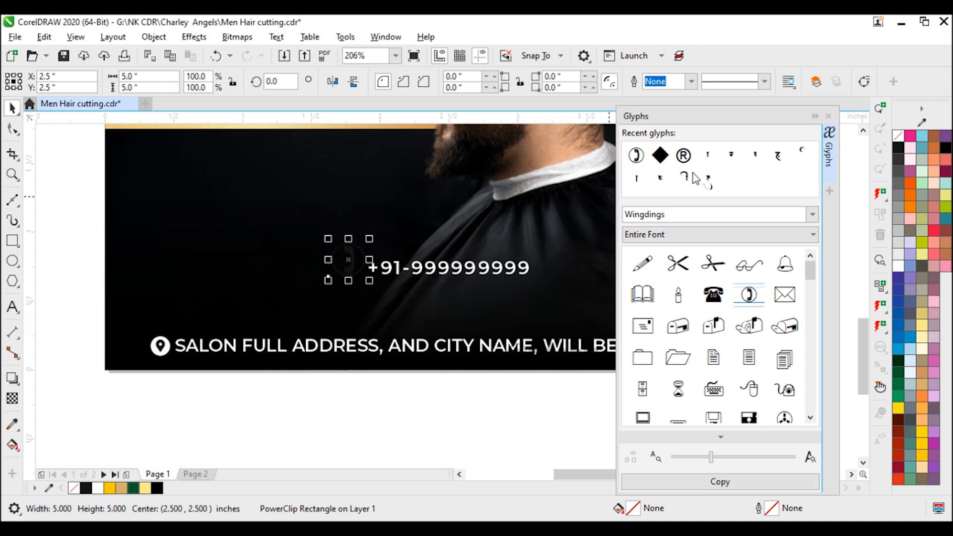
left_click(814, 117)
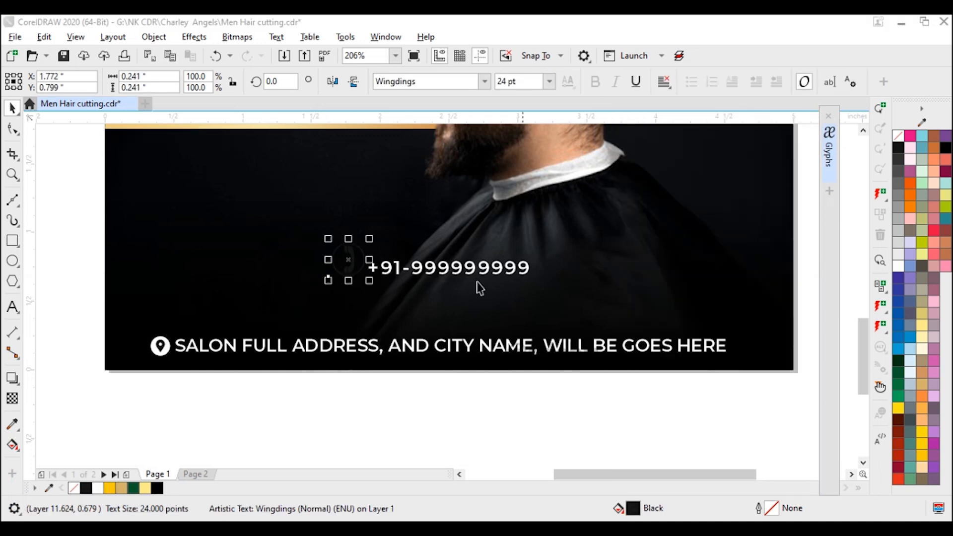
Step: Mirror the telephone glyph horizontally
scroll(348, 287, "up", 3)
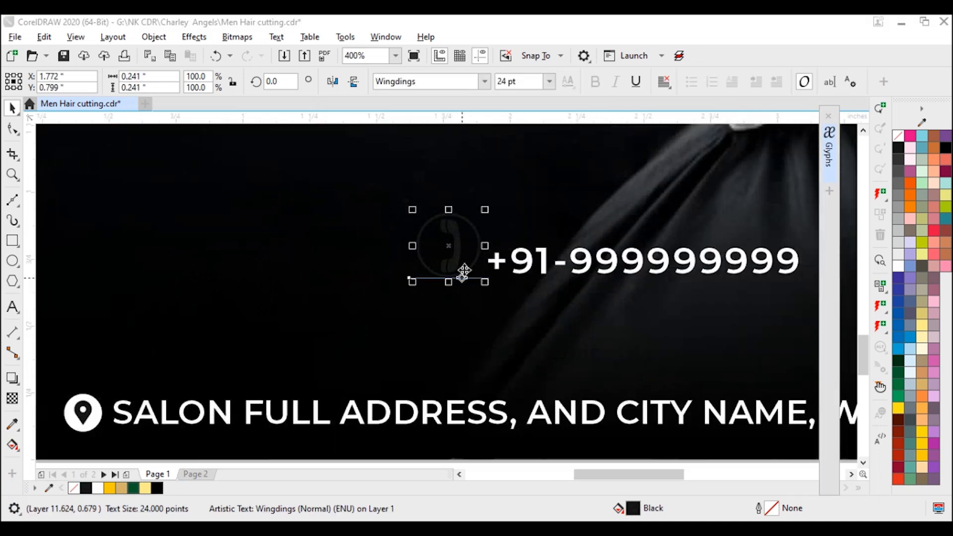
left_click(332, 81)
scroll(455, 221, "up", 2)
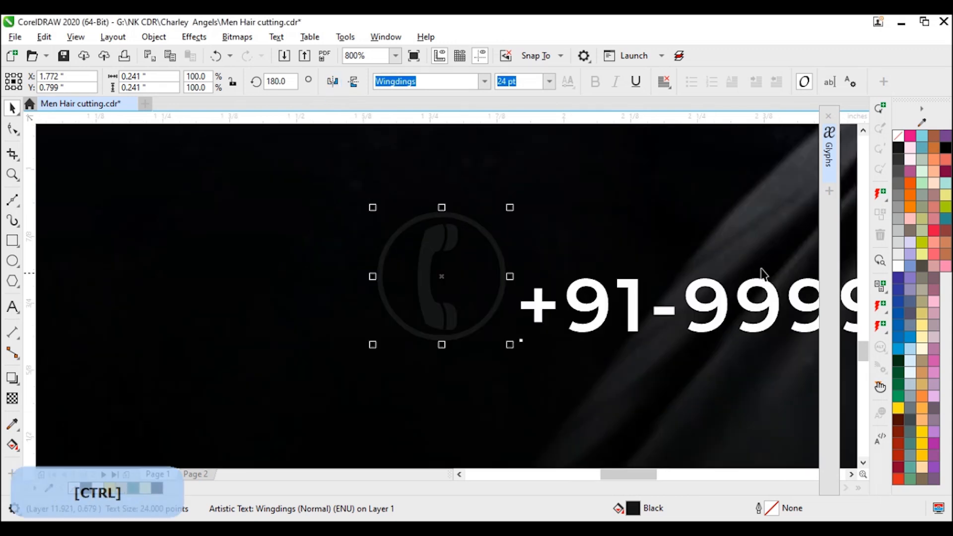
Step: Fill the telephone glyph white, convert it to curves and move it clear of the phone number
left_click(898, 267)
key("ctrl+q")
left_click_drag(430, 266, 363, 294)
Step: Delete all nodes of the circular ring around the telephone glyph, leaving only the handset shape
left_click(14, 130)
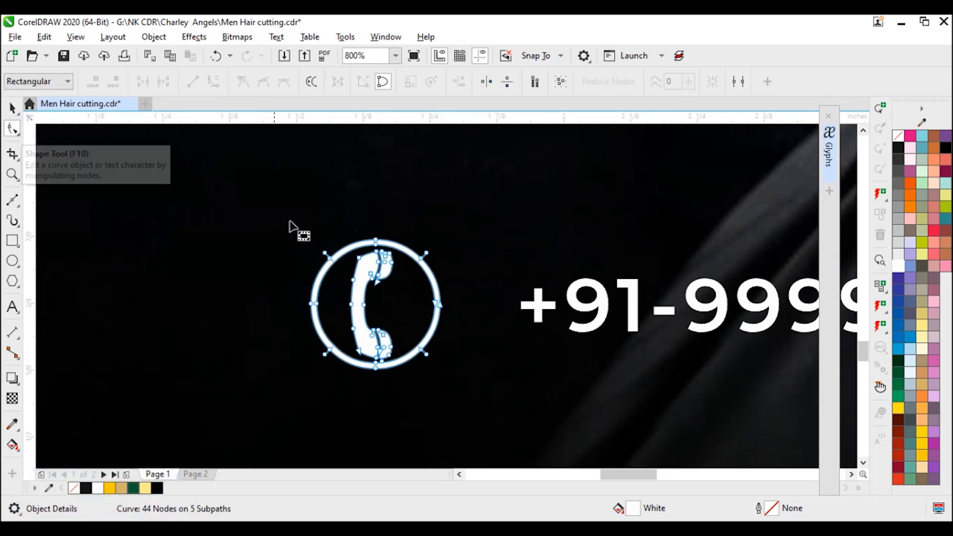
scroll(411, 247, "up", 2)
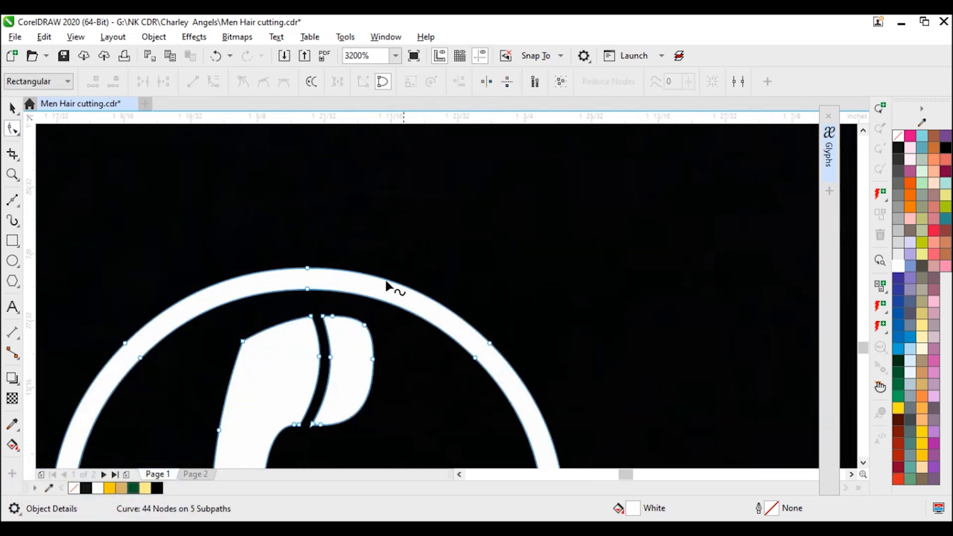
left_click_drag(258, 238, 336, 293)
key("Delete")
scroll(545, 249, "down", 1)
left_click_drag(561, 253, 492, 415)
key("Delete")
scroll(491, 416, "down", 1)
scroll(438, 321, "up", 1)
left_click_drag(521, 268, 414, 328)
key("Delete")
key("Delete")
left_click_drag(252, 337, 328, 190)
key("Delete")
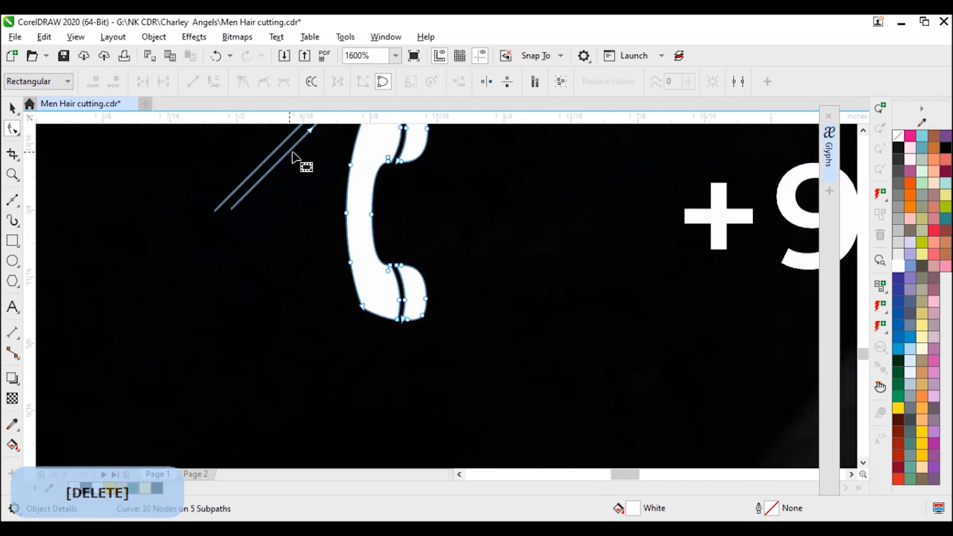
scroll(292, 154, "down", 1)
scroll(447, 283, "up", 1)
left_click_drag(397, 225, 462, 301)
key("Delete")
scroll(461, 311, "down", 1)
left_click_drag(412, 258, 445, 288)
key("Delete")
scroll(419, 280, "down", 1)
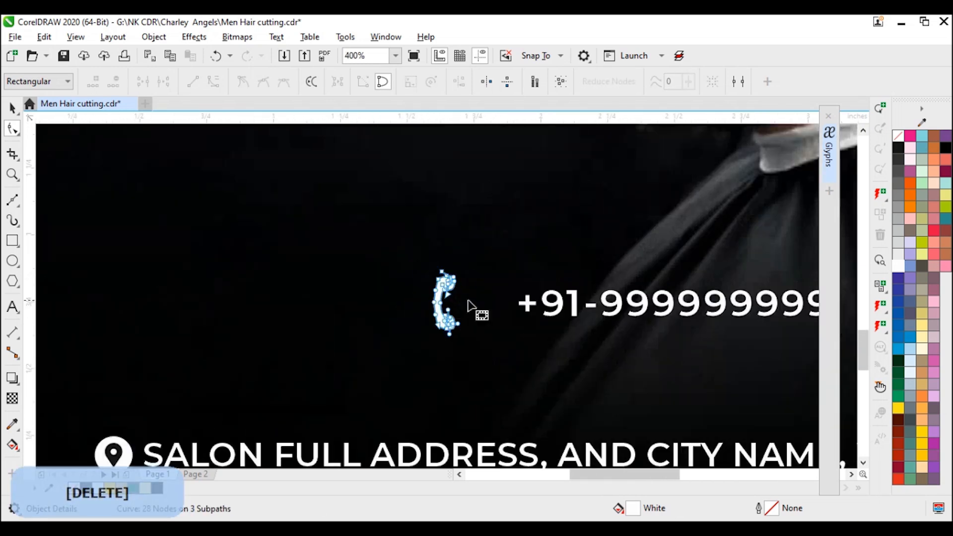
Step: Rotate the handset to about 37.7°, scale it to about 71% and place it just before the phone number
scroll(489, 306, "up", 1)
key("ctrl+space")
left_click(394, 257)
left_click_drag(422, 241, 419, 267)
left_click_drag(406, 357, 502, 347)
Step: Draw a circle about 0.187 inch wide around the handset, fill it white without outline, and fill the handset black
mouse_move(433, 247)
left_mouse_down()
mouse_move(521, 351)
mouse_move(541, 356)
left_mouse_up()
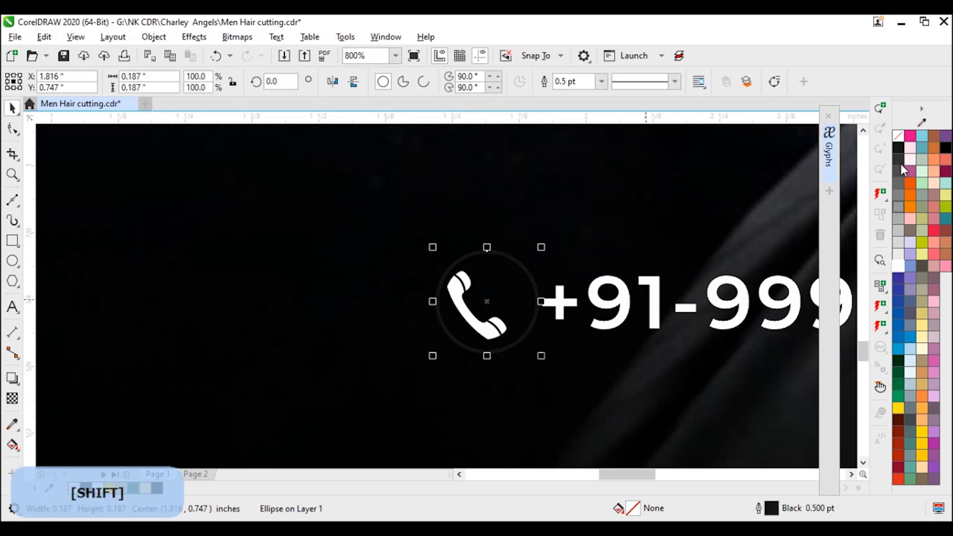
left_click(898, 265)
right_click(898, 135)
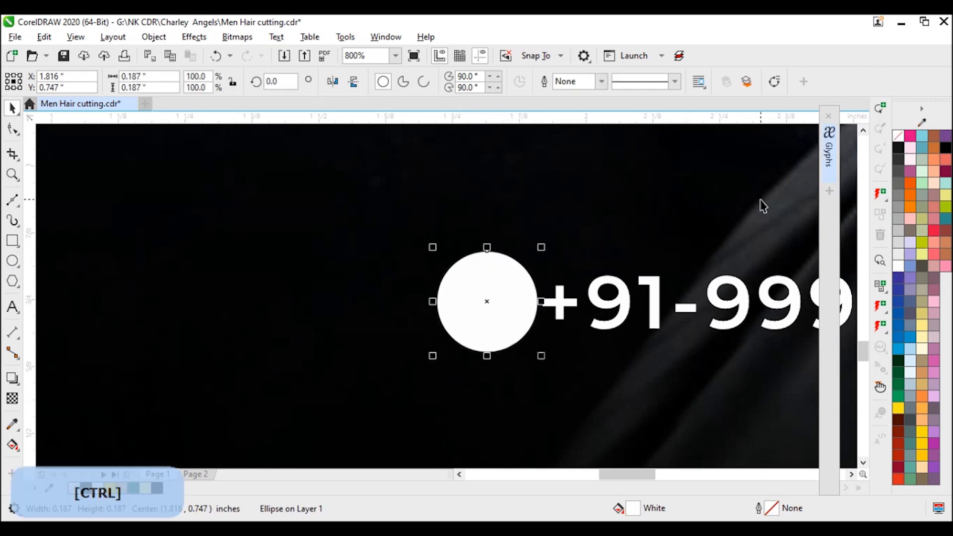
left_click(475, 315)
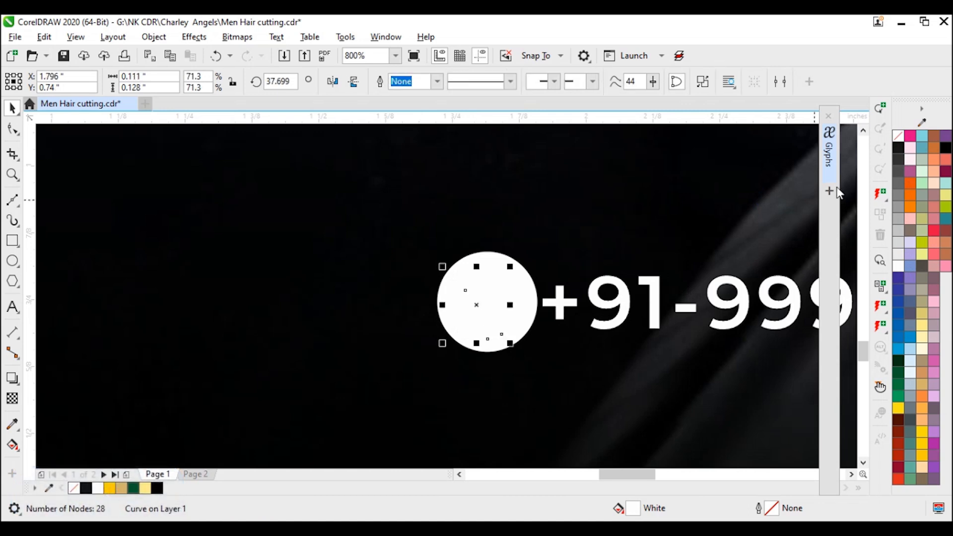
left_click(898, 148)
Step: Center the handset and white circle on each other, then scale the badge to about 0.143 inch in front of the phone number
left_click(530, 279, "shift")
key("c")
key("e")
left_click_drag(541, 247, 537, 258)
scroll(570, 314, "down", 1)
scroll(447, 295, "up", 1)
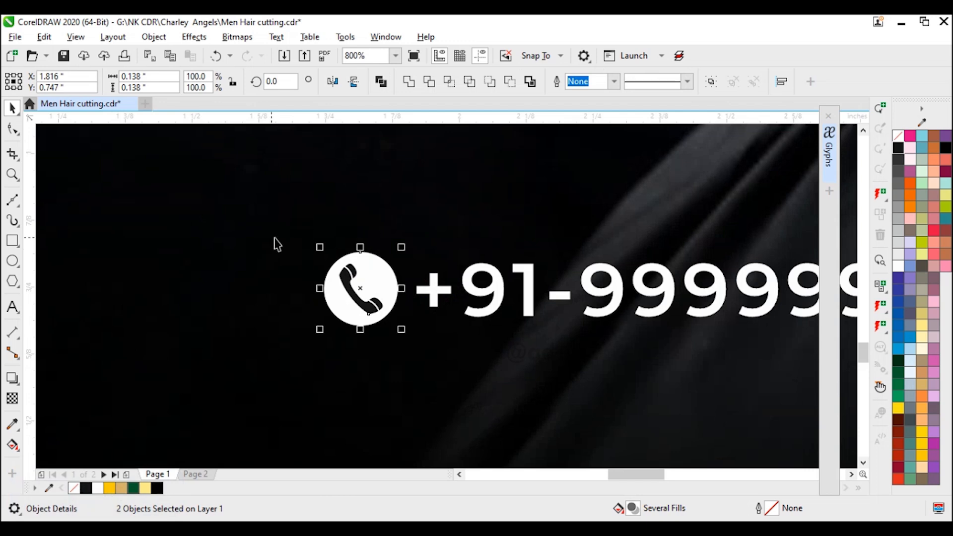
left_click_drag(315, 248, 307, 245)
scroll(457, 294, "down", 1)
left_click(64, 266)
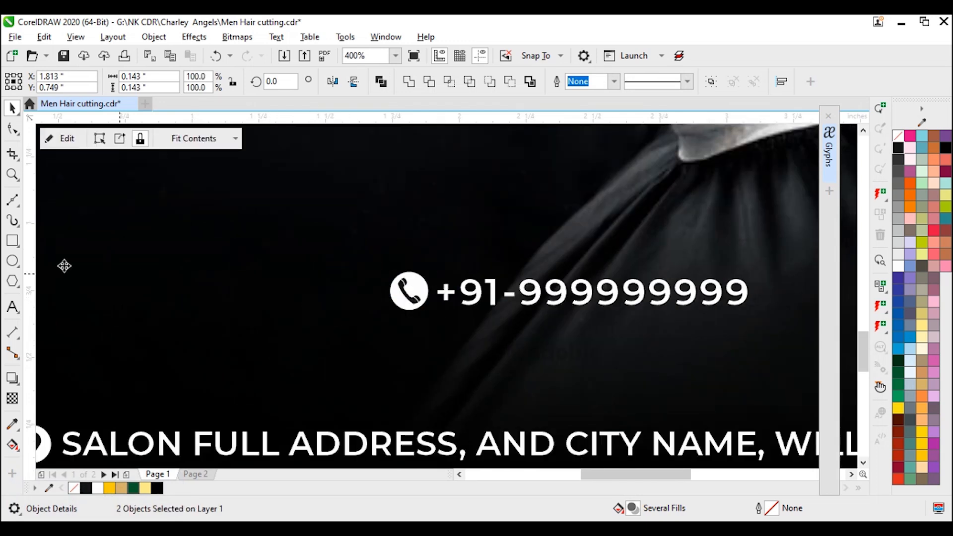
Step: Draw a rectangle about 1.477 × 0.221 inch around the badge and phone number, round its corners fully and center it around them
left_click(16, 241)
left_click_drag(375, 264, 770, 324)
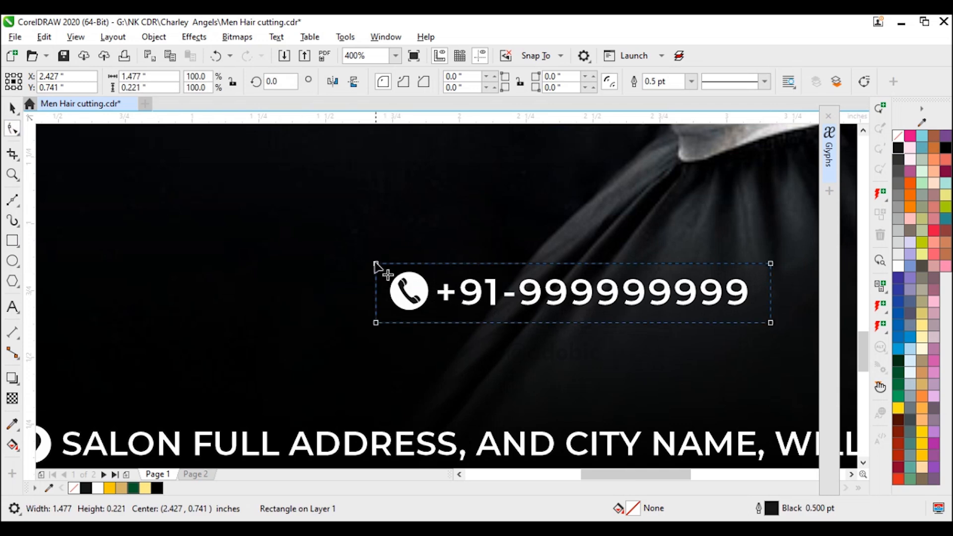
left_click_drag(376, 264, 644, 328)
key("ctrl+space")
scroll(722, 293, "up", 2)
left_click_drag(520, 226, 516, 228)
Step: Copy the design's gold gradient fill onto the rounded rectangle with the Attributes Eyedropper
scroll(439, 341, "down", 3)
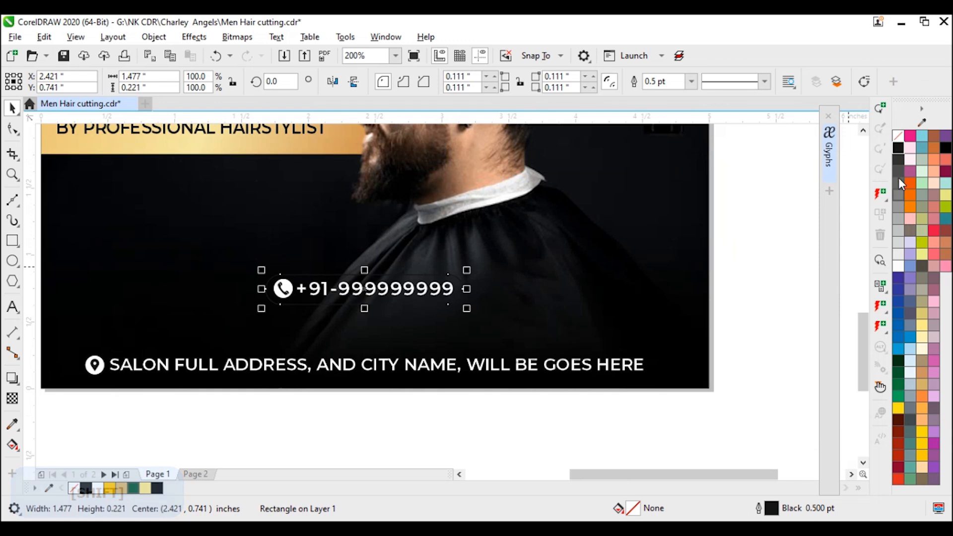
scroll(427, 288, "down", 1)
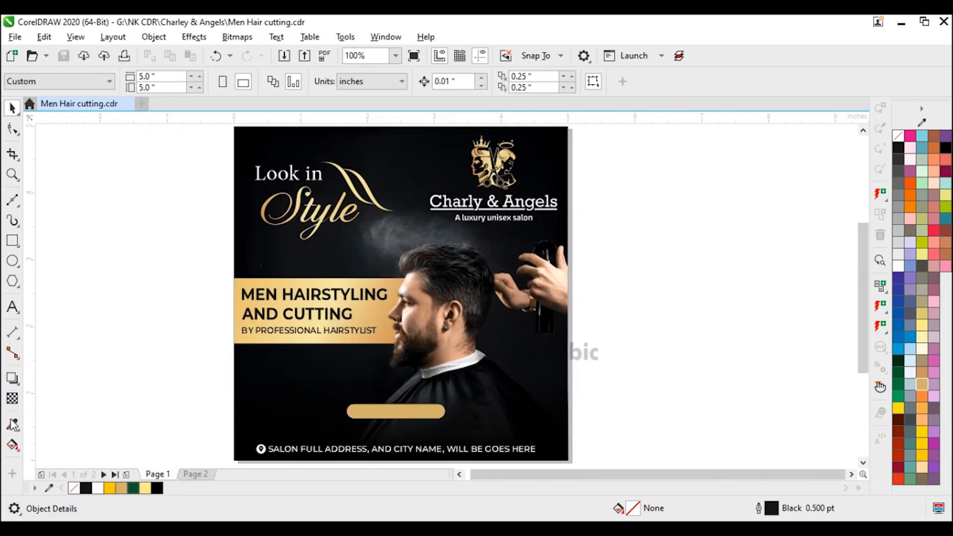
left_click(14, 424)
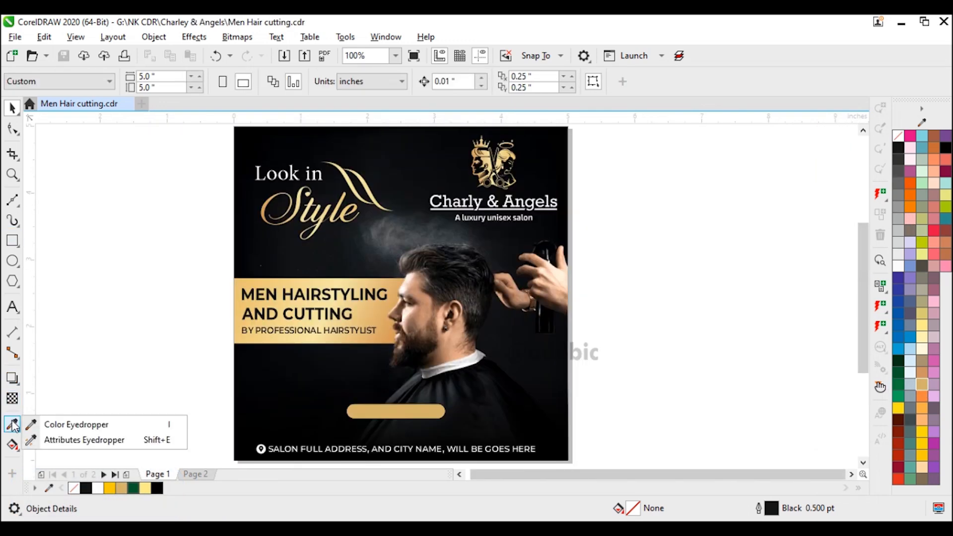
left_click(50, 441)
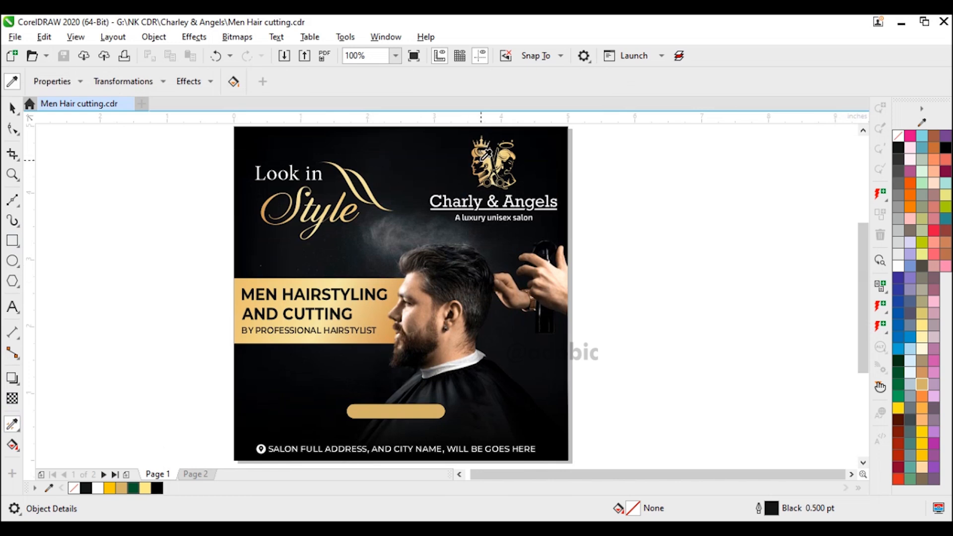
scroll(366, 414, "up", 2)
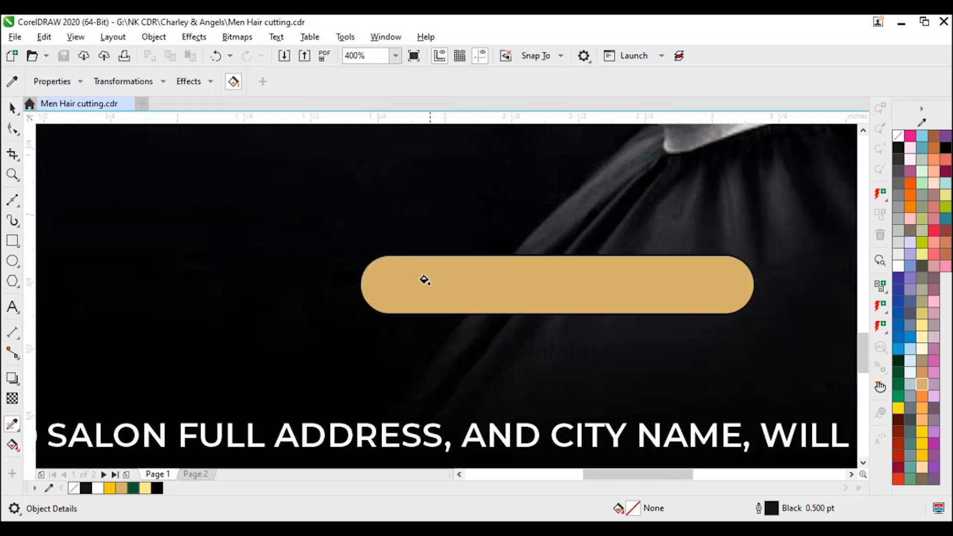
left_click(401, 261)
Step: Stack the gold pill directly behind the phone number and badge, and fill the phone number black
key("space")
left_click(468, 255)
key("ctrl+Page_Up")
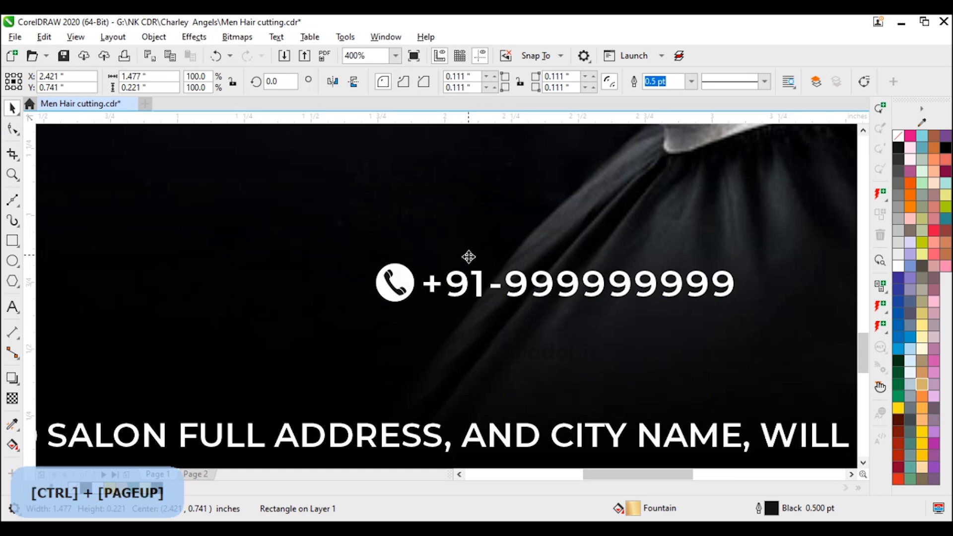
left_click(513, 284)
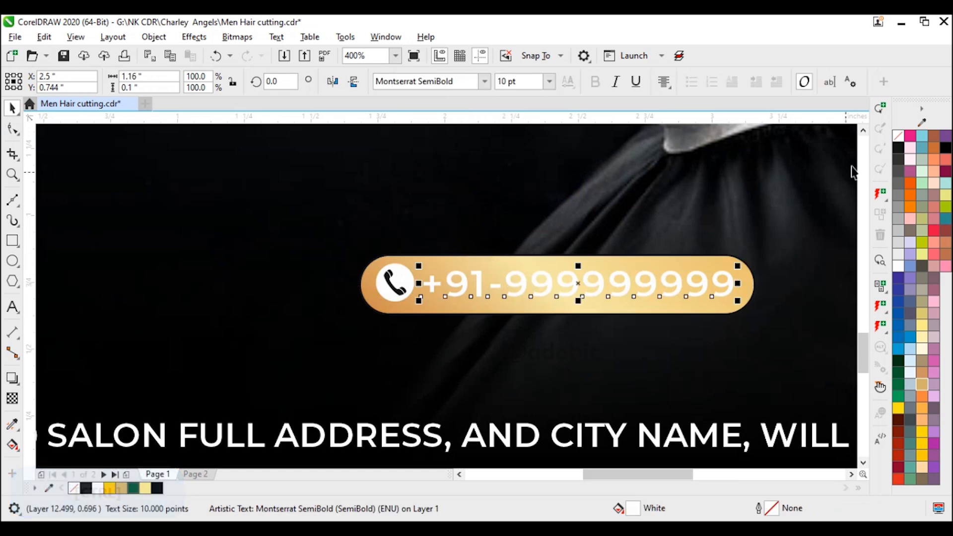
left_click(897, 149)
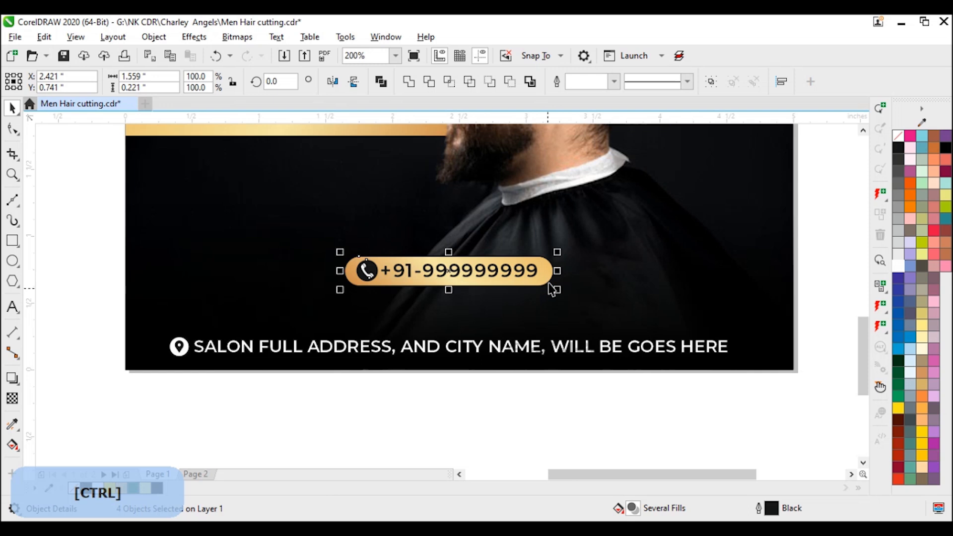
Step: Group the gold pill with its badge and phone number, move it just above the address line and center it horizontally on the post
key("ctrl+g")
left_click_drag(529, 266, 530, 302)
left_click(593, 300)
key("c")
left_click(564, 422)
key("F4")
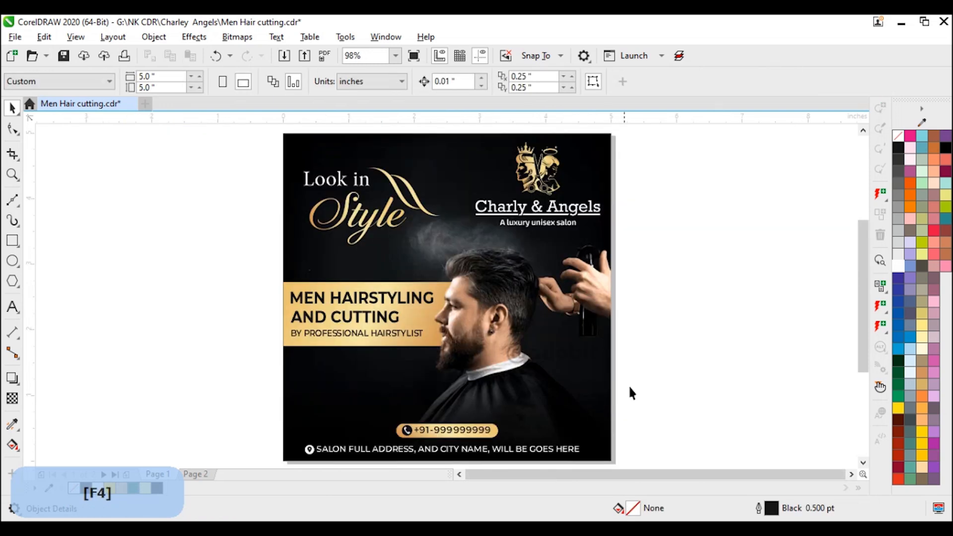
Step: Duplicate the "BY PROFESSIONAL HAIRSTYLIST" line straight down below the gold band and fill the copy white
left_click(388, 341)
left_click_drag(389, 340, 390, 373)
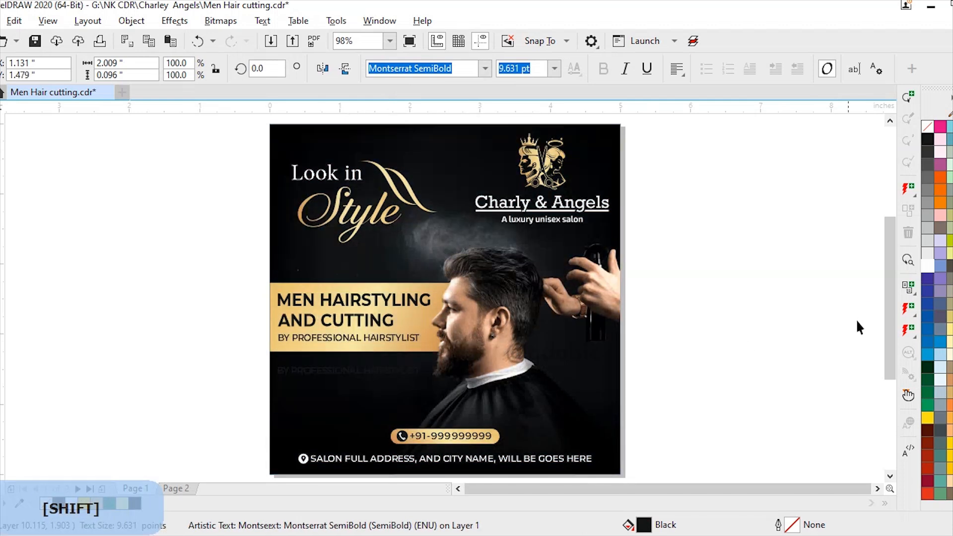
left_click(931, 271)
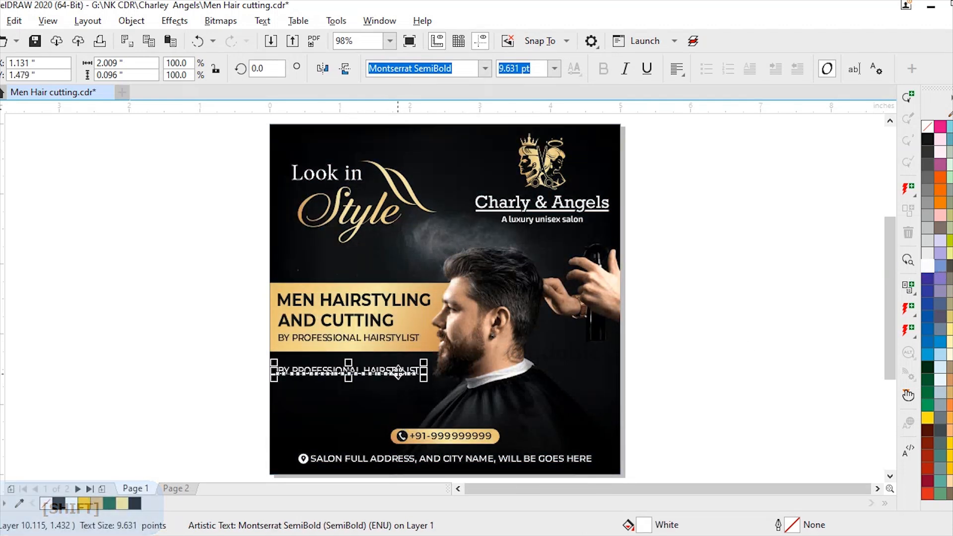
Step: Replace the text of the white copy below the gold band with "Sponsored by: adobic"
double_click(398, 373)
key("ctrl+a")
key("BackSpace")
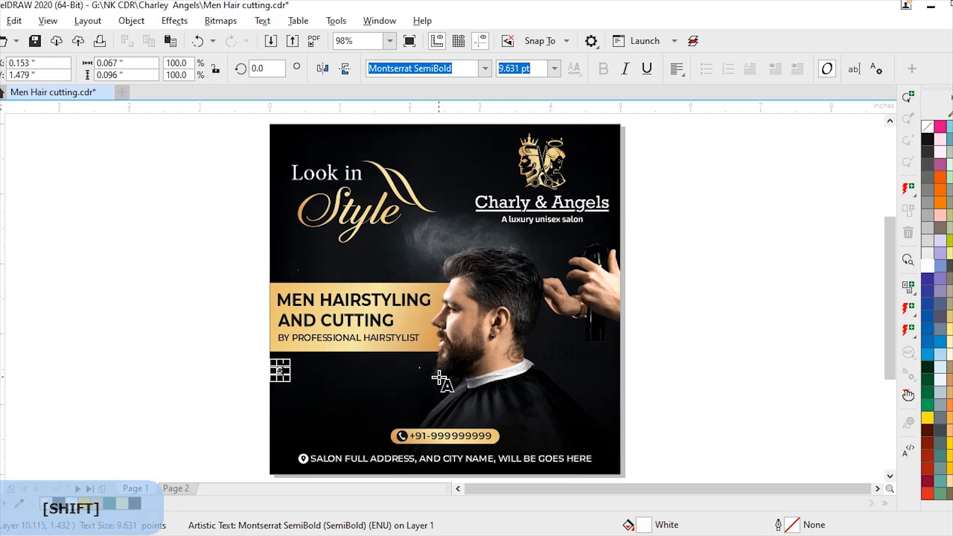
type("Sponsored by: adobic")
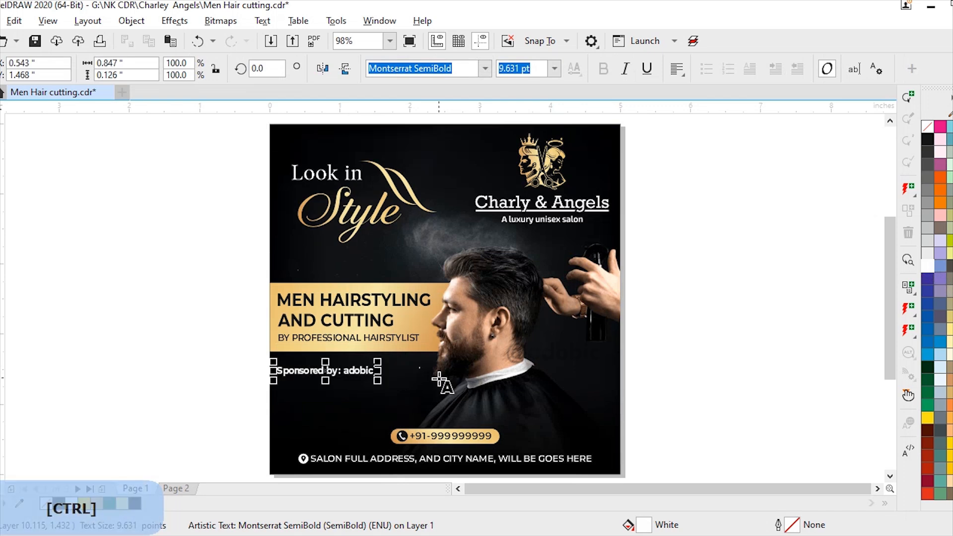
key("ctrl+space")
left_click(703, 386)
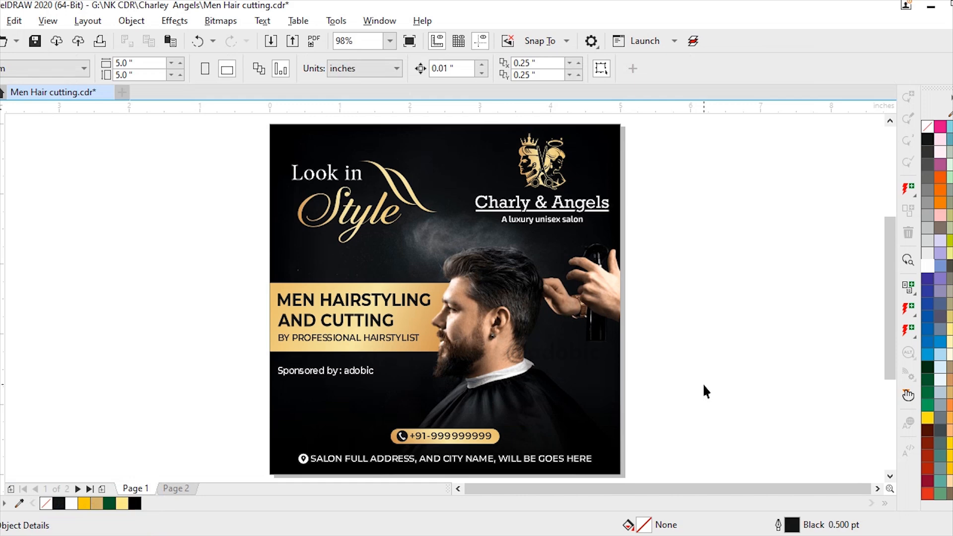